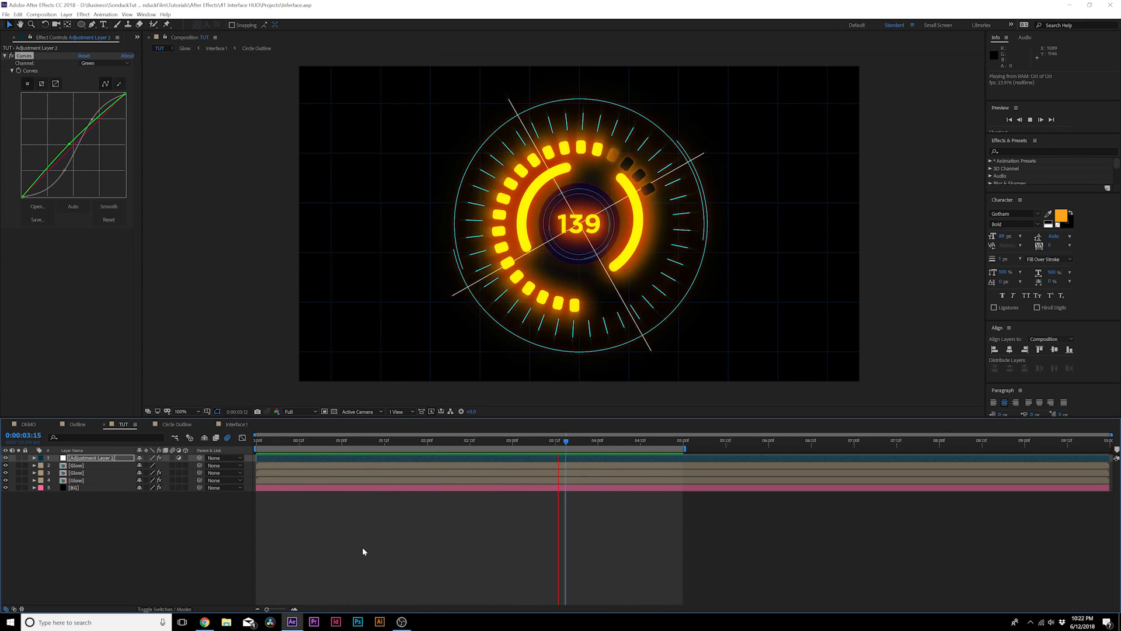
Step: After previewing the finished glowing HUD, bring up the VideoHive 'hud' search results in the browser
{"action": "left_click", "coordinate": [205, 623]}
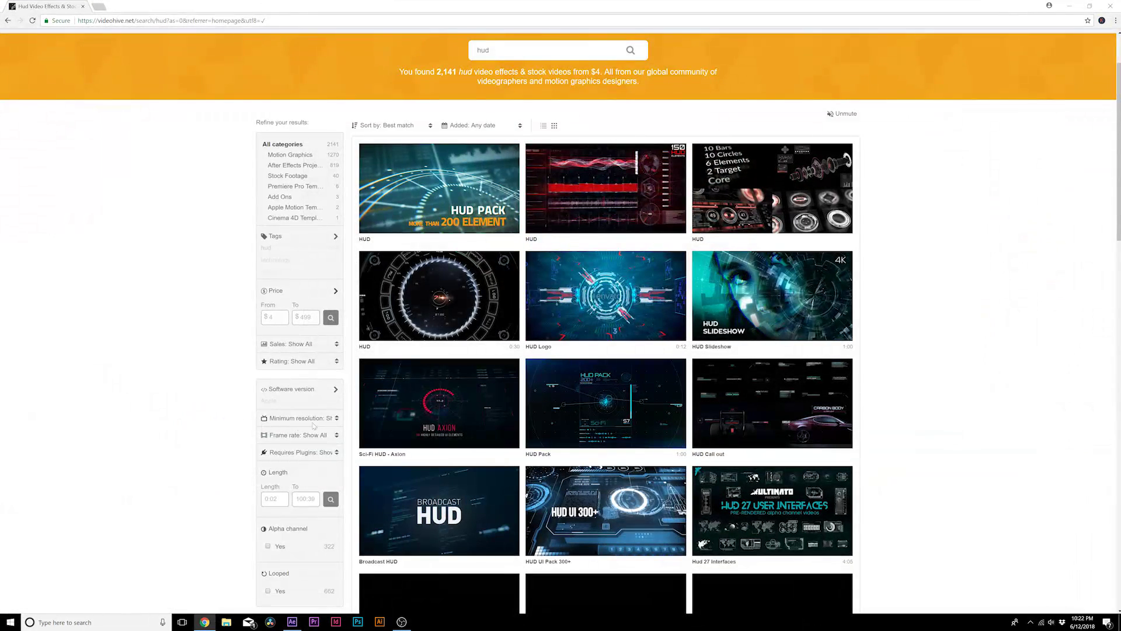
Step: Scroll through the VideoHive HUD search results
{"action": "scroll", "coordinate": [919, 386], "scroll_direction": "up", "scroll_amount": 1}
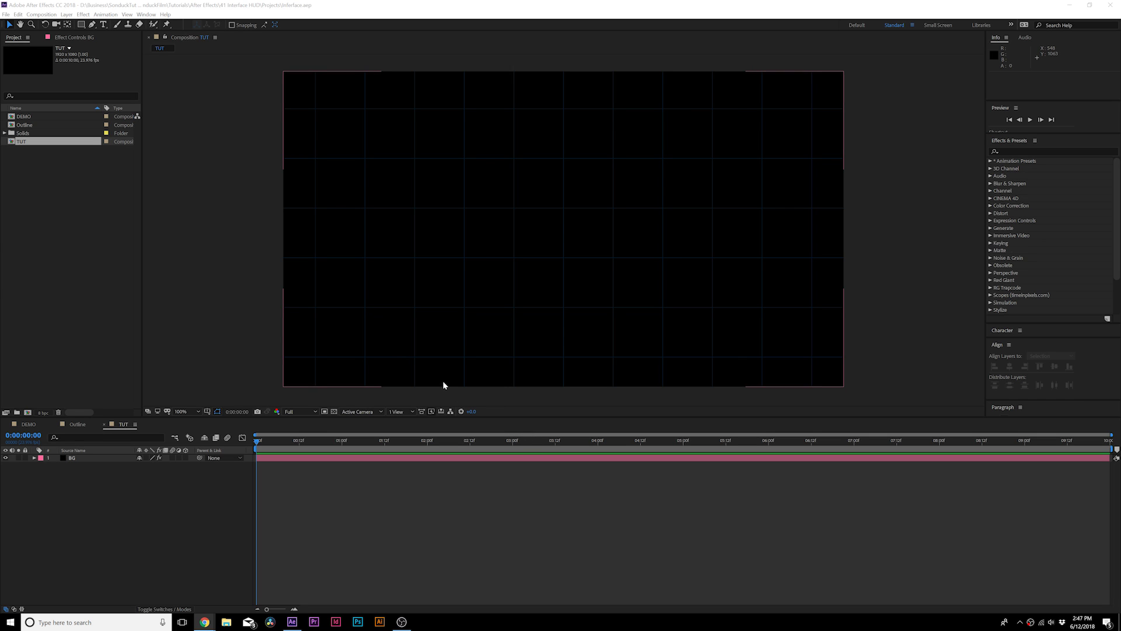
Step: Draw a circle with the Ellipse Tool using no fill and a solid-colour stroke
{"action": "left_click", "coordinate": [82, 24]}
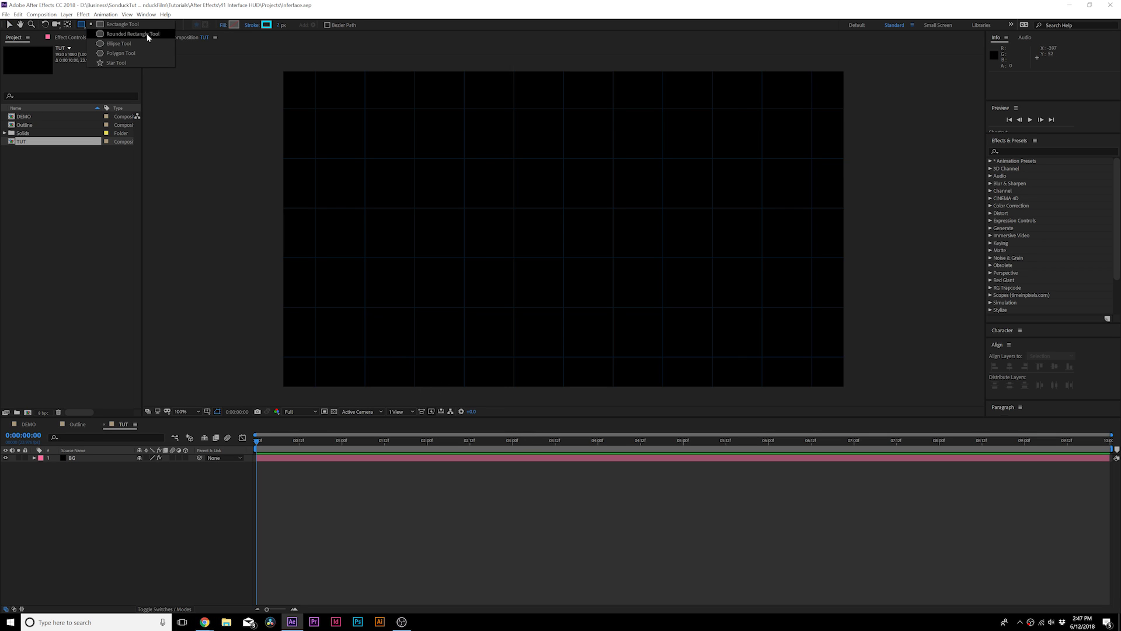
{"action": "left_click", "coordinate": [112, 43]}
{"action": "left_click", "coordinate": [223, 25]}
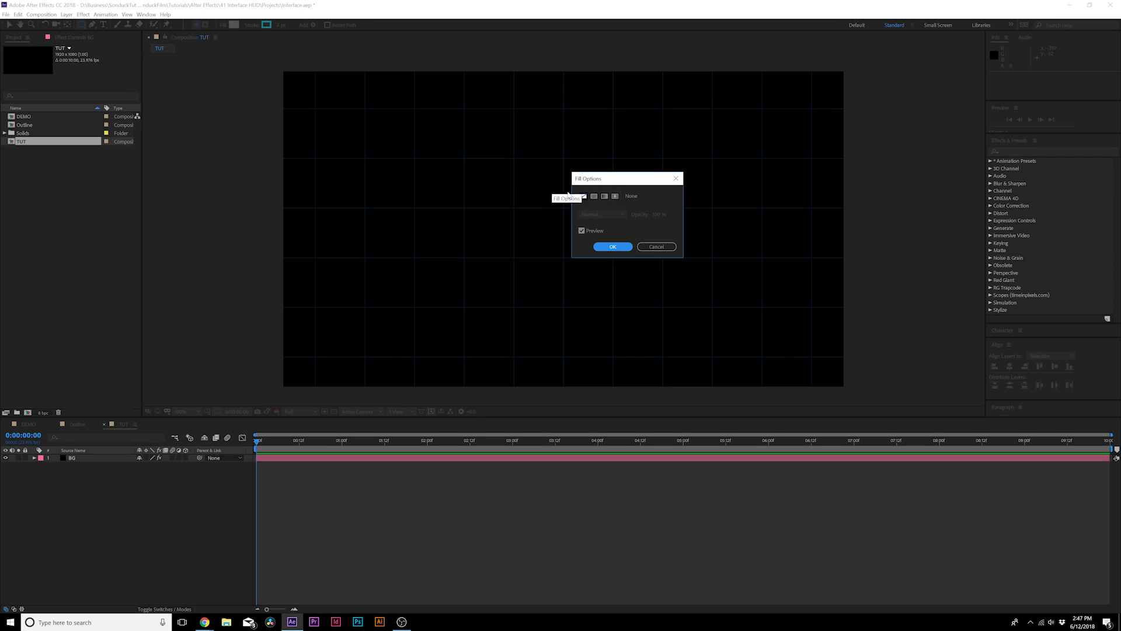
{"action": "left_click", "coordinate": [613, 247]}
{"action": "left_click", "coordinate": [255, 27]}
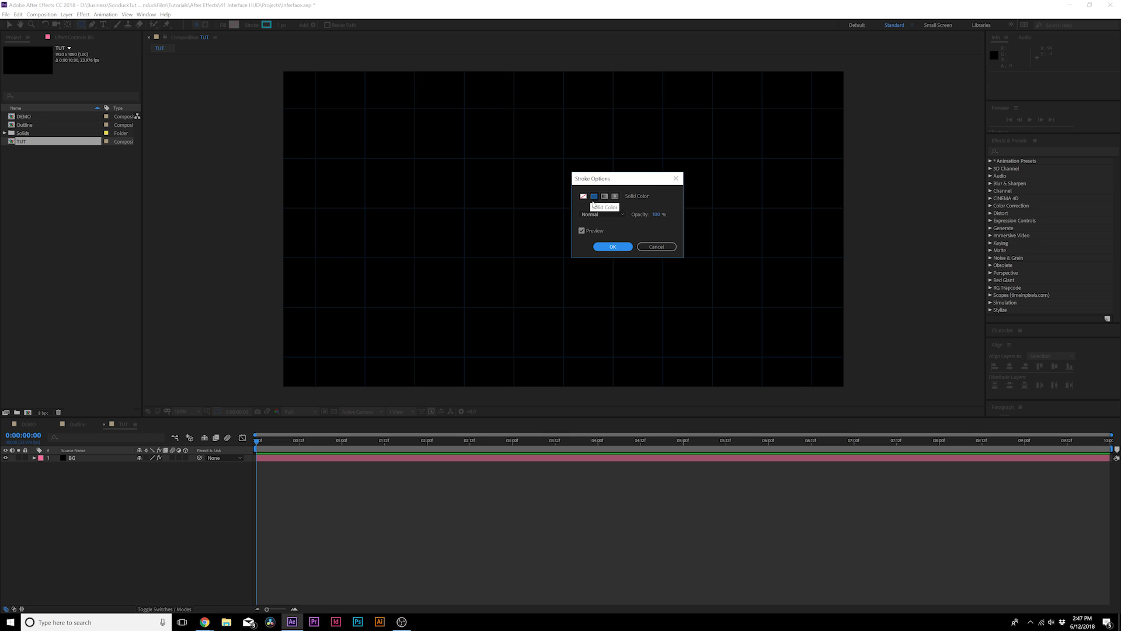
{"action": "left_click", "coordinate": [608, 248]}
{"action": "left_click", "coordinate": [266, 25]}
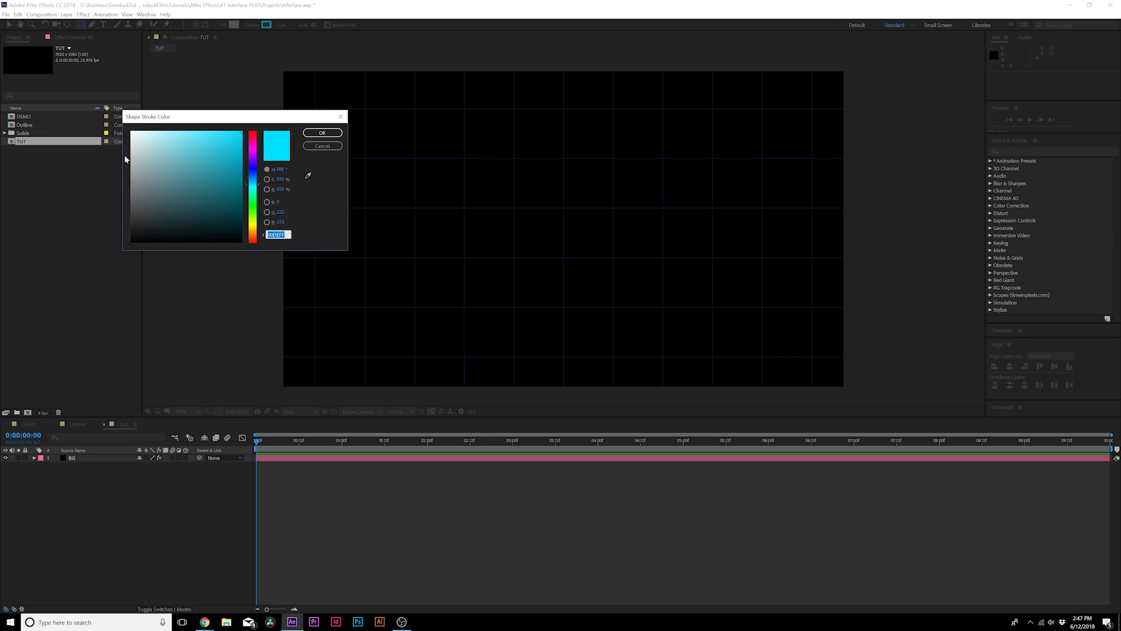
{"action": "left_click", "coordinate": [323, 133]}
{"action": "left_click_drag", "start_coordinate": [506, 185], "coordinate": [695, 387]}
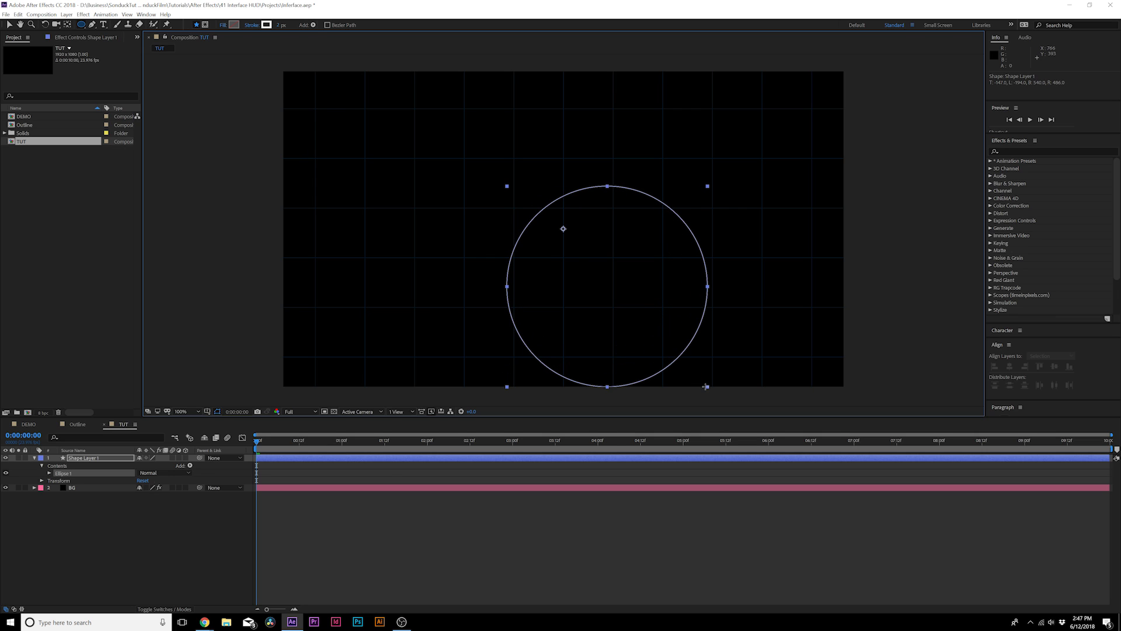
Step: Centre the circle horizontally and vertically in the composition and reselect its shape layer
{"action": "left_click", "coordinate": [1009, 366]}
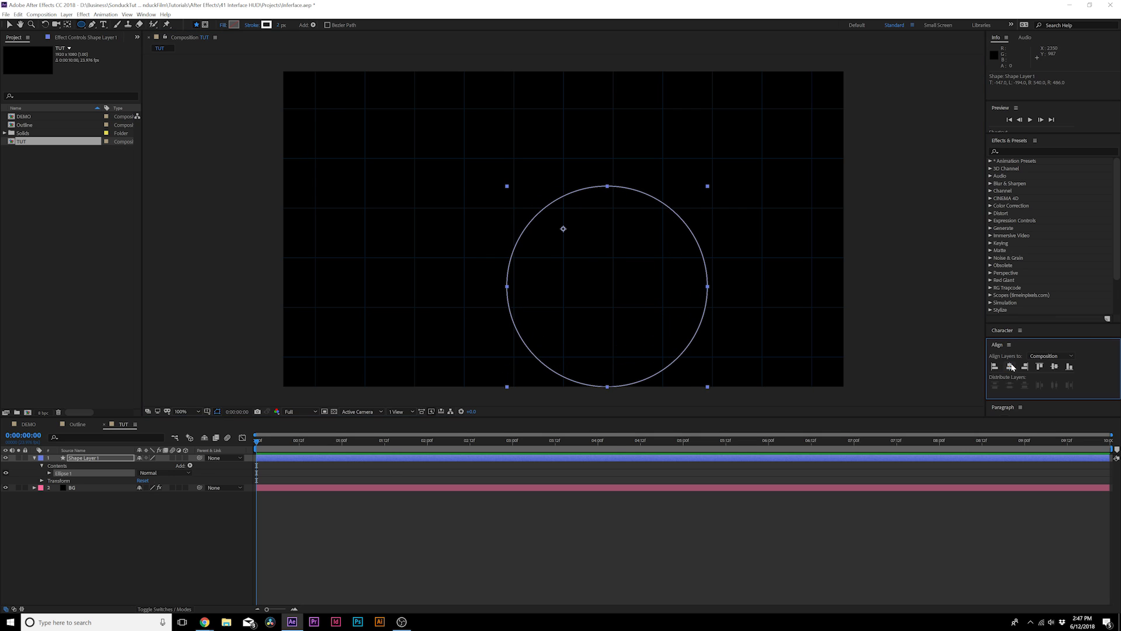
{"action": "left_click", "coordinate": [1059, 367]}
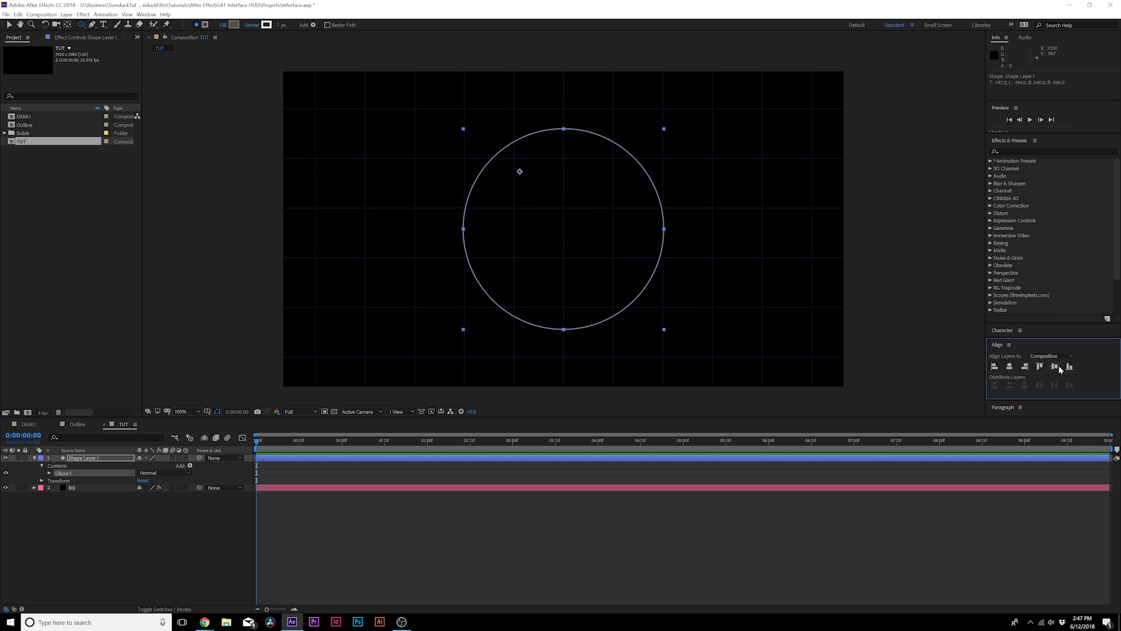
{"action": "left_click", "coordinate": [146, 14]}
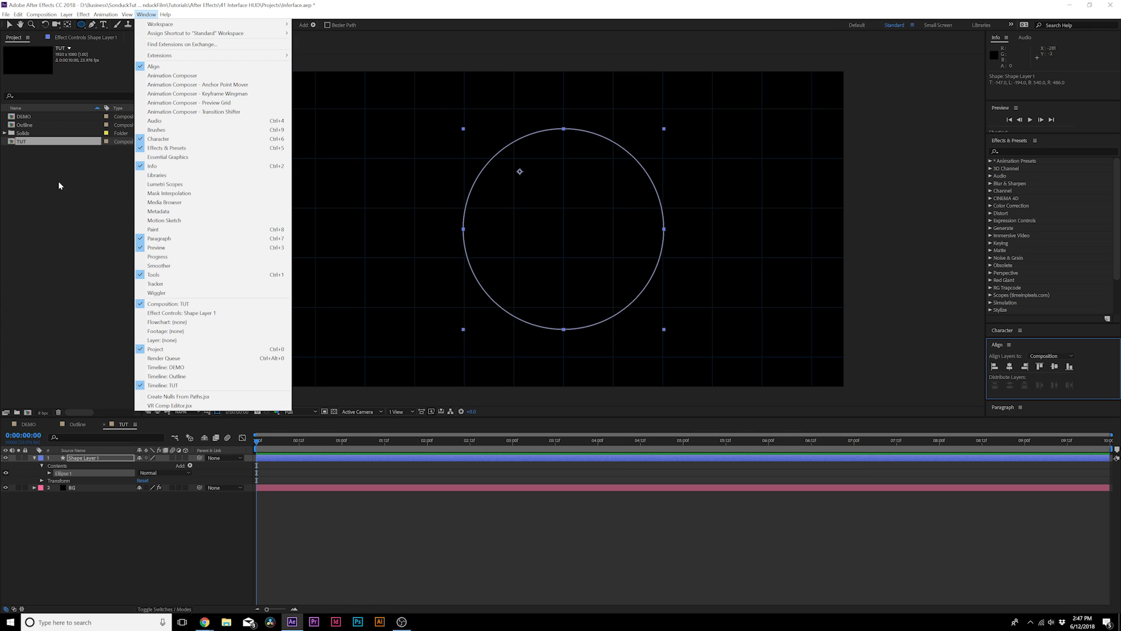
{"action": "left_click", "coordinate": [24, 134]}
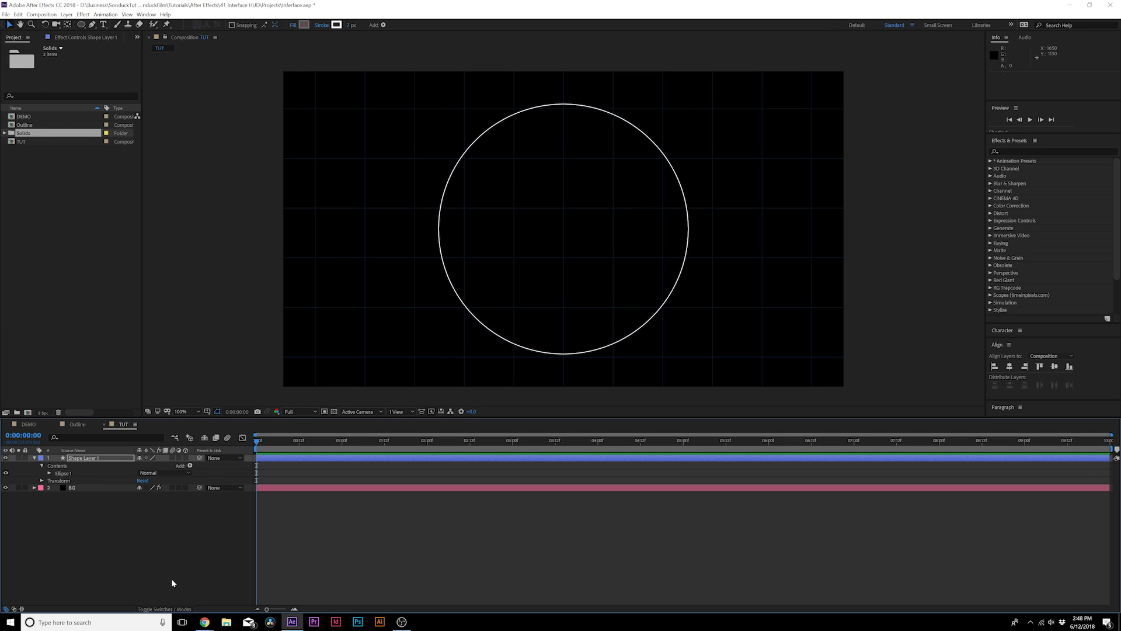
{"action": "left_click", "coordinate": [171, 578]}
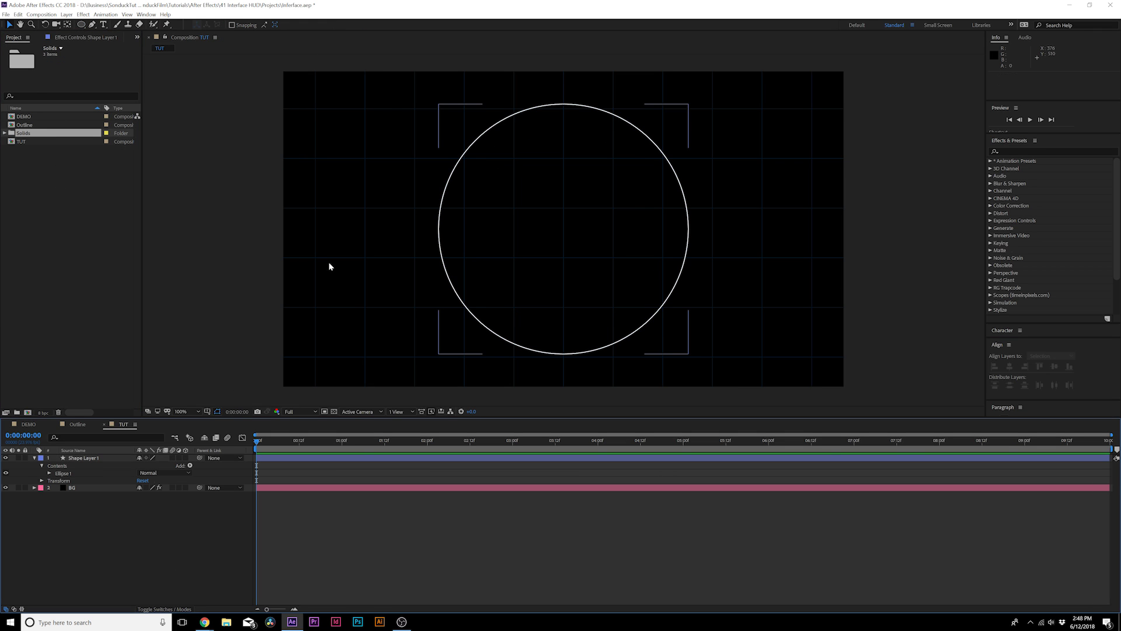
{"action": "left_click", "coordinate": [86, 457]}
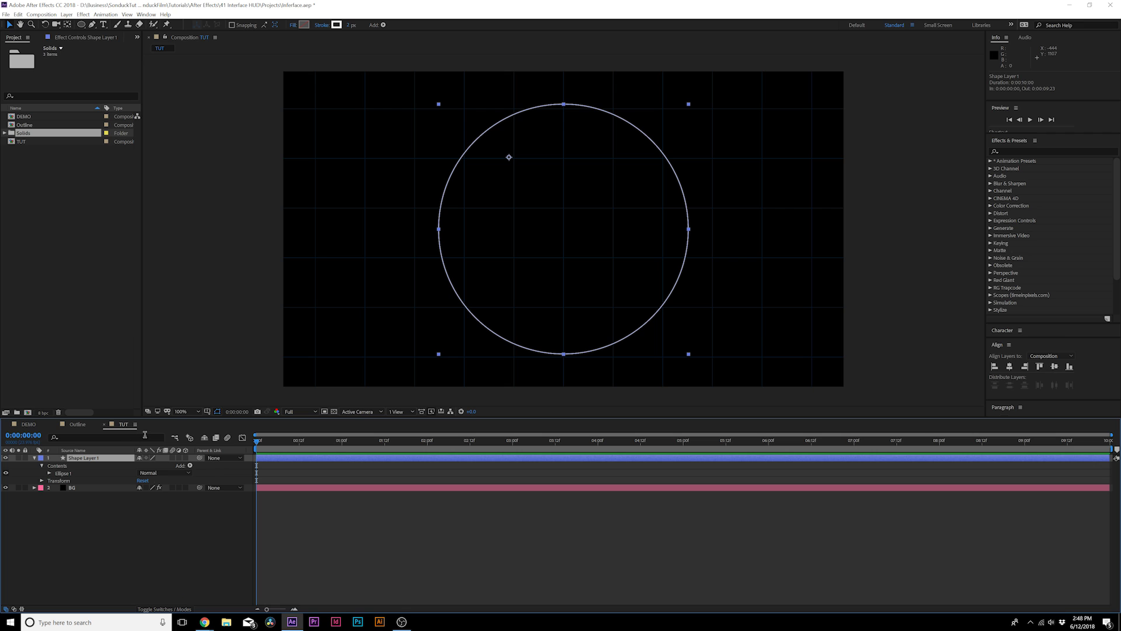
{"action": "left_click", "coordinate": [155, 523]}
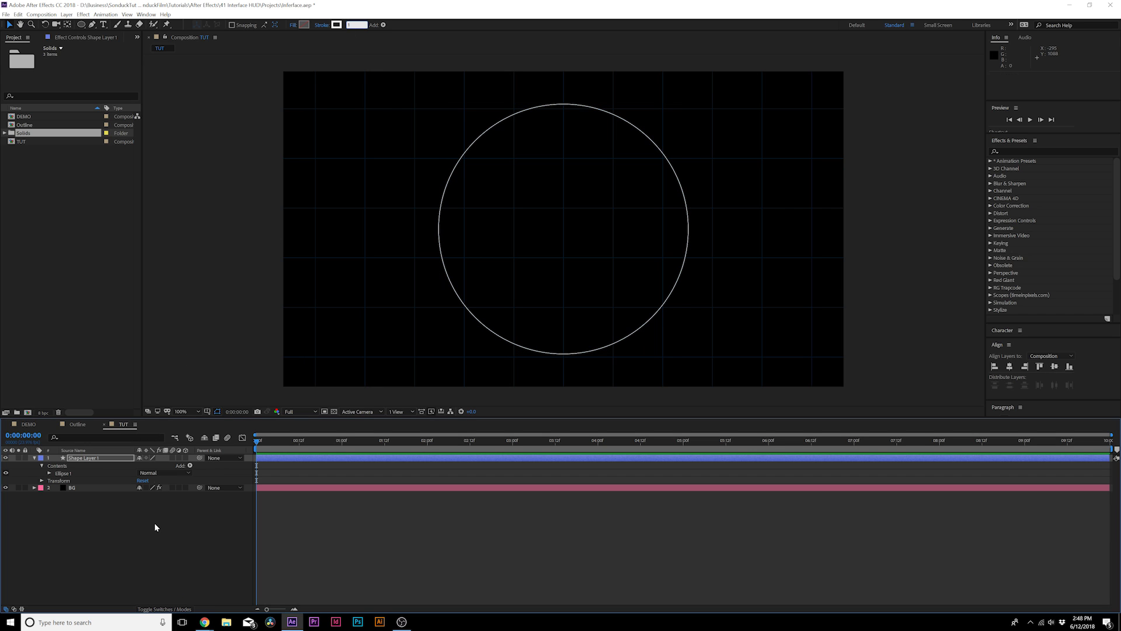
{"action": "left_click", "coordinate": [85, 459]}
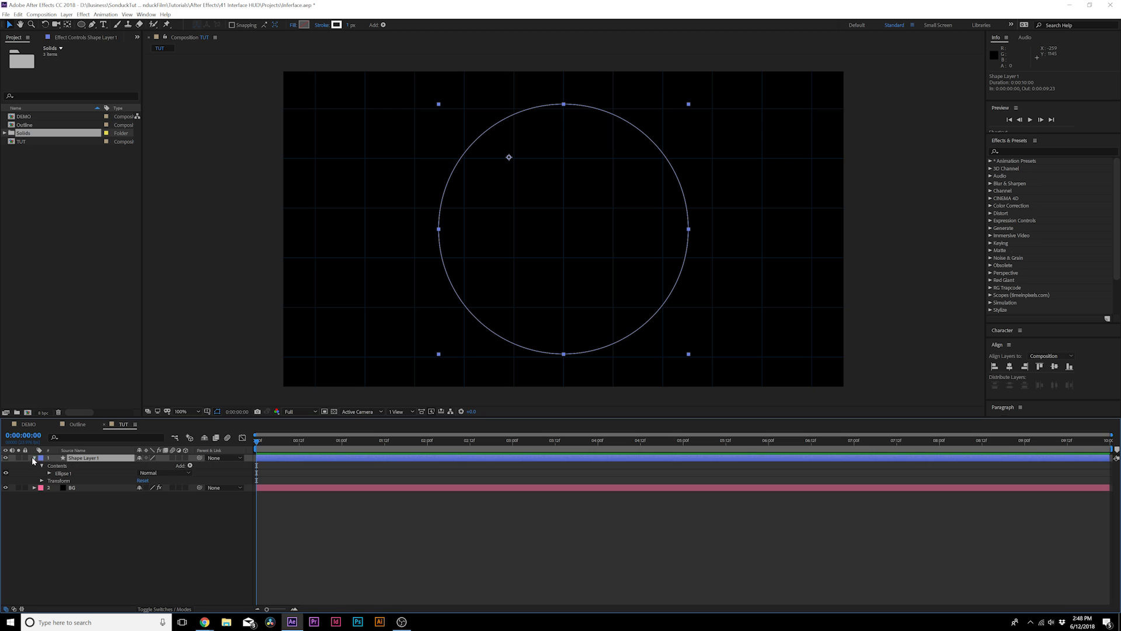
{"action": "left_click", "coordinate": [190, 466]}
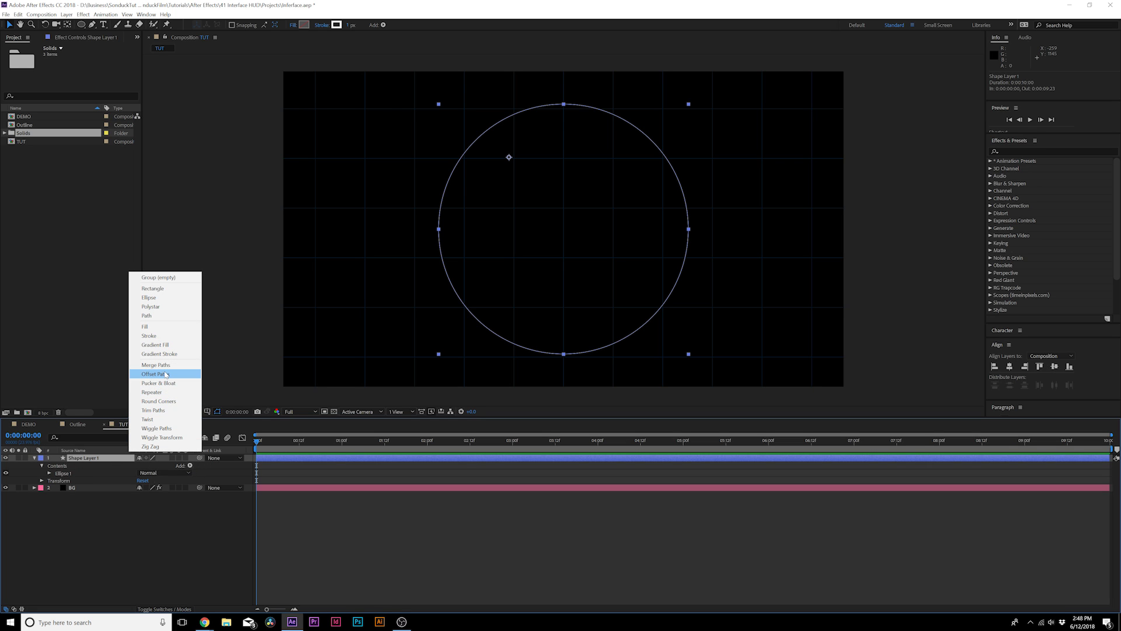
Step: Add Trim Paths to the circle and set Start to about 42% to leave an open arc
{"action": "left_click", "coordinate": [158, 410]}
{"action": "left_click", "coordinate": [49, 480]}
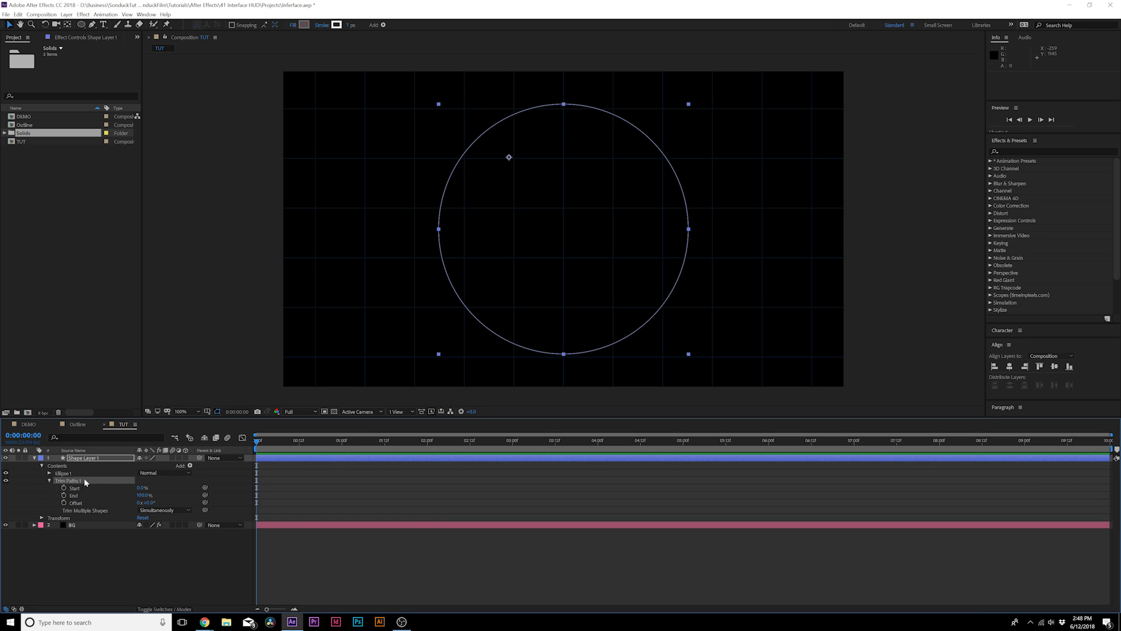
{"action": "left_click_drag", "start_coordinate": [141, 488], "coordinate": [153, 491]}
{"action": "left_click", "coordinate": [218, 411]}
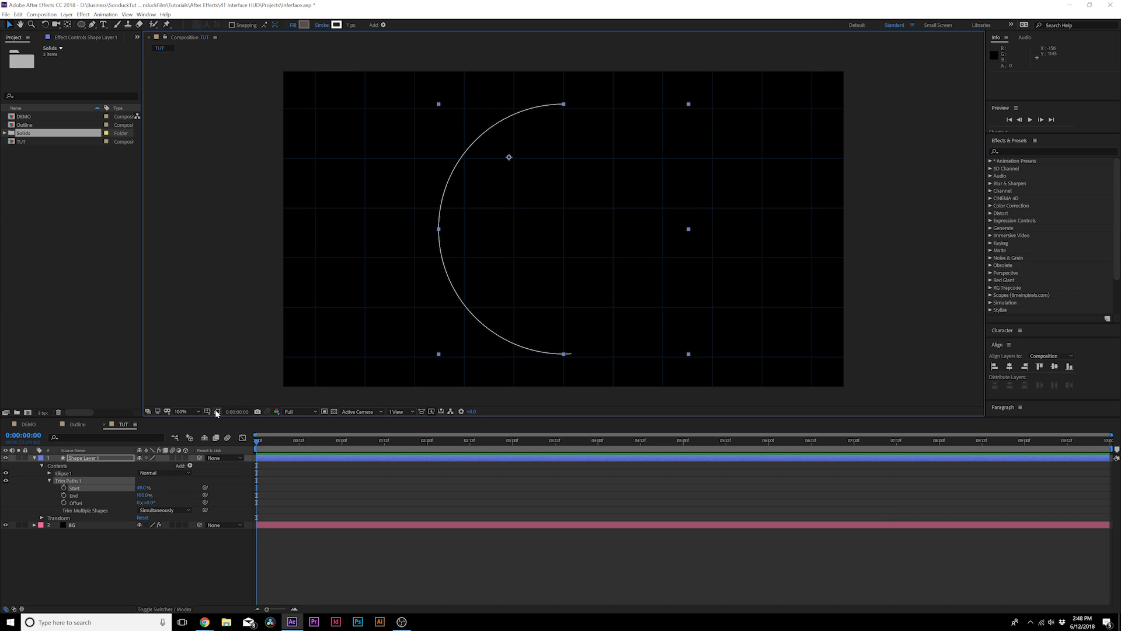
{"action": "left_click_drag", "start_coordinate": [142, 489], "coordinate": [136, 488]}
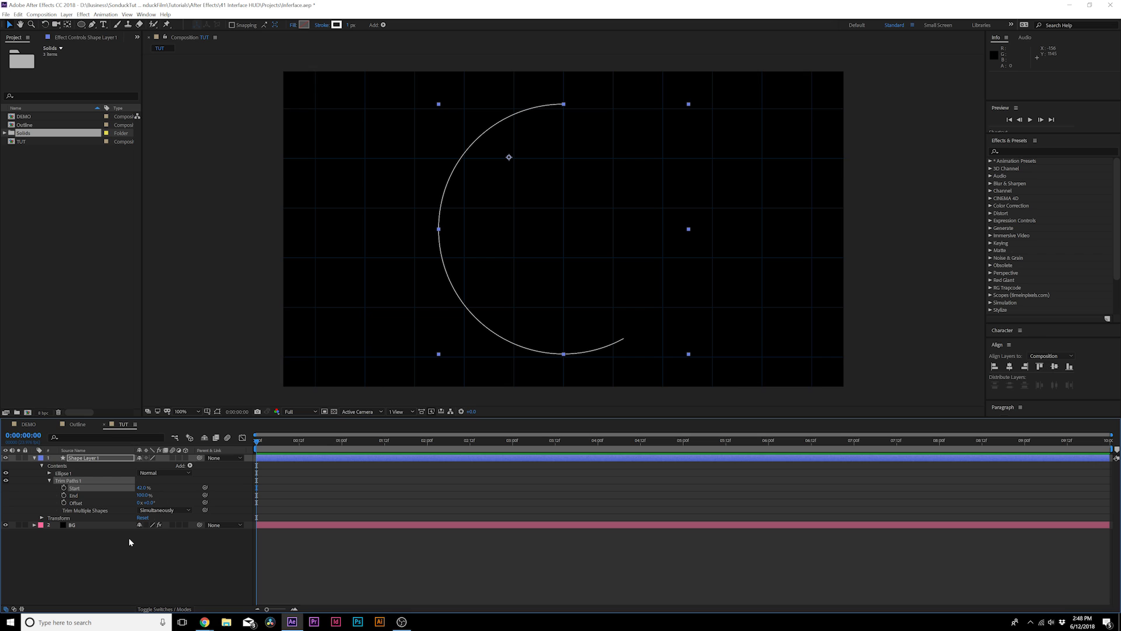
Step: Give the Trim Paths Offset an expression, revising time*500 to time*200
{"action": "left_click", "coordinate": [128, 503]}
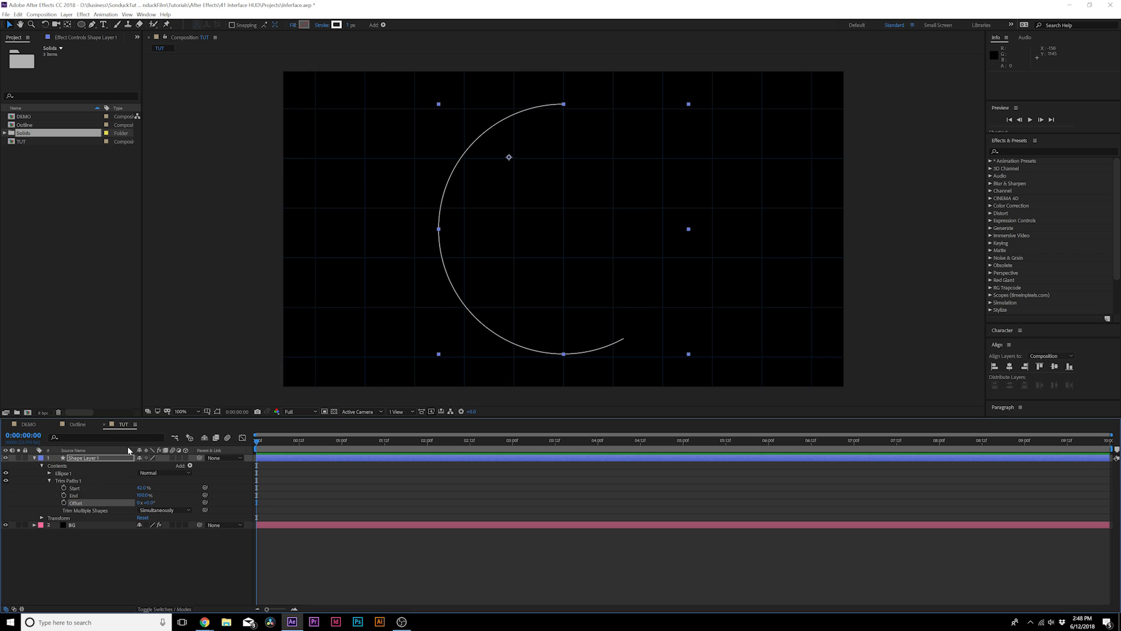
{"action": "left_click", "coordinate": [63, 503], "text": "alt"}
{"action": "type", "text": "tim"}
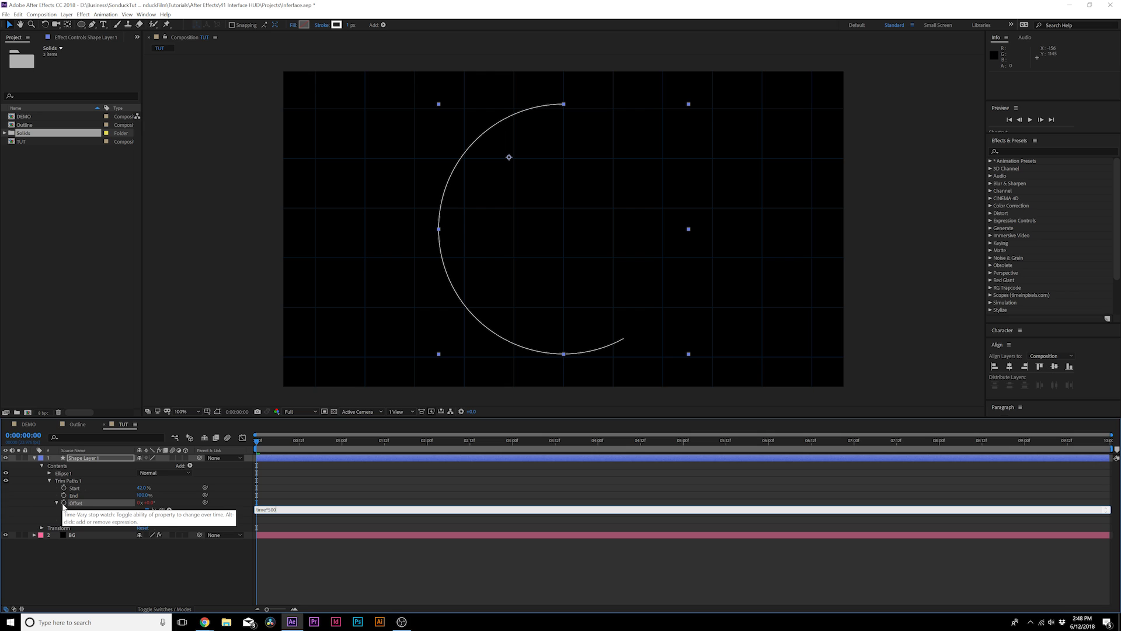
{"action": "type", "text": "e*500"}
{"action": "left_click_drag", "start_coordinate": [257, 441], "coordinate": [289, 509]}
{"action": "left_click", "coordinate": [280, 509]}
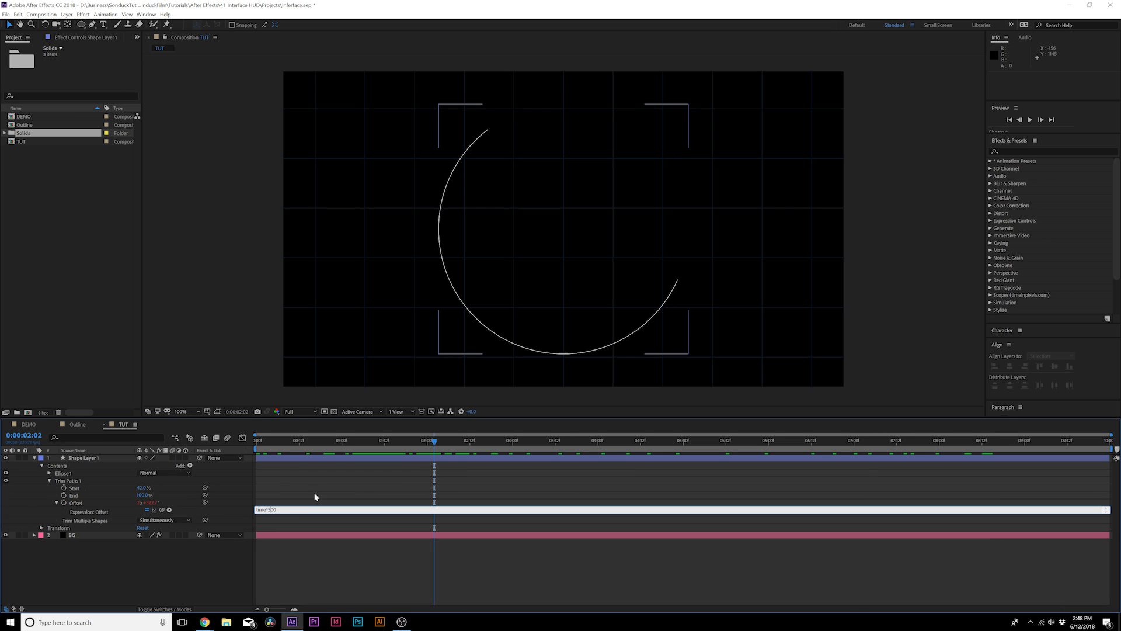
{"action": "type", "text": "time*200"}
{"action": "key", "text": "KP_Enter"}
Step: Preview the spinning arc and scrub the timeline to 0:00:02:02
{"action": "key", "text": "space"}
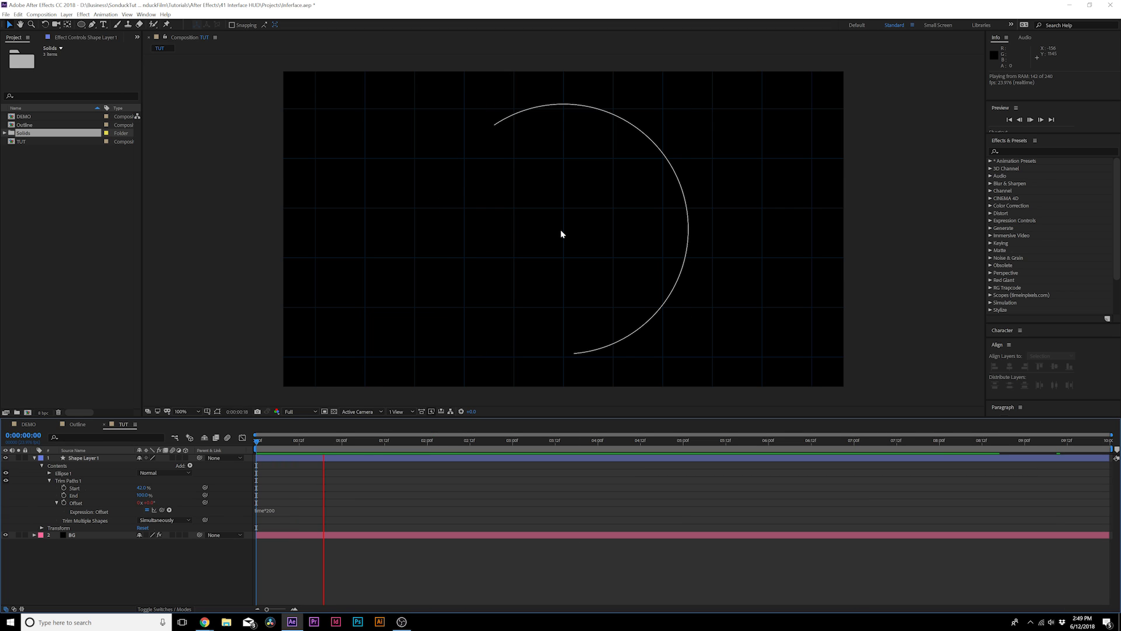
{"action": "key", "text": "space"}
{"action": "left_click_drag", "start_coordinate": [433, 440], "coordinate": [349, 442]}
{"action": "left_click", "coordinate": [434, 441]}
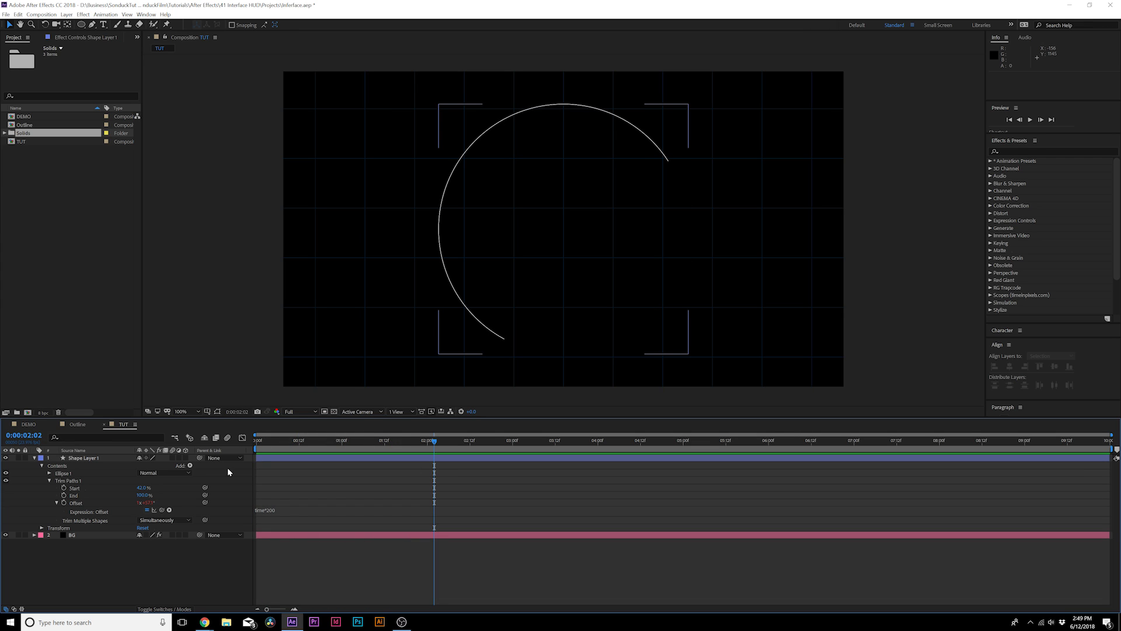
Step: Rename the arc layer Circle 1 and duplicate it
{"action": "left_click", "coordinate": [113, 459]}
{"action": "key", "text": "Return"}
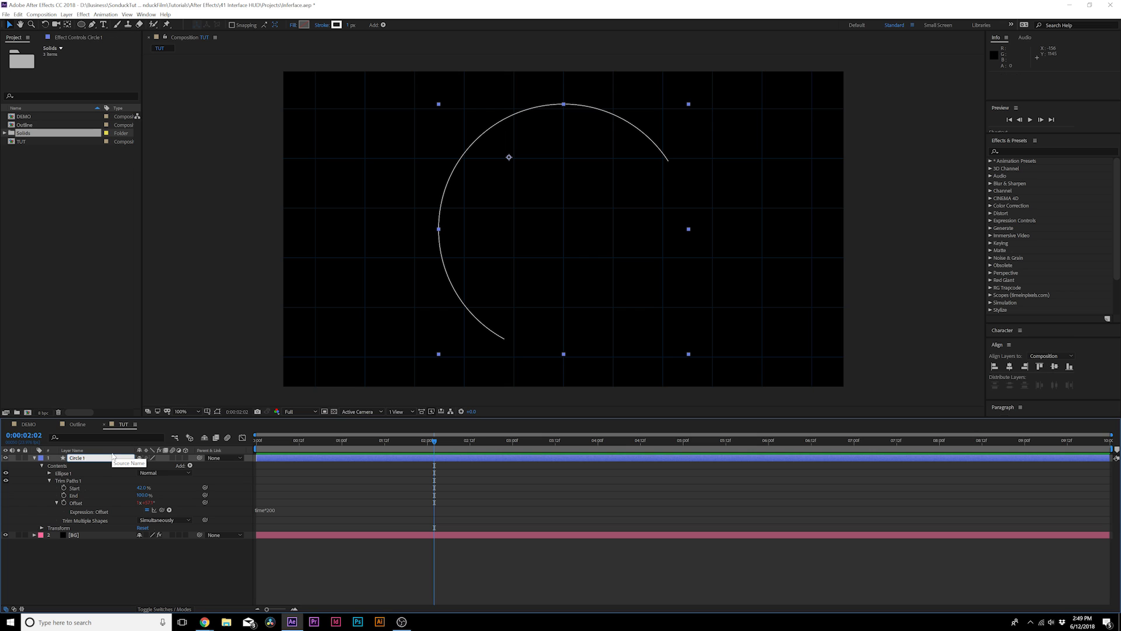
{"action": "key", "text": "Return"}
{"action": "left_click", "coordinate": [18, 14]}
{"action": "left_click", "coordinate": [37, 118]}
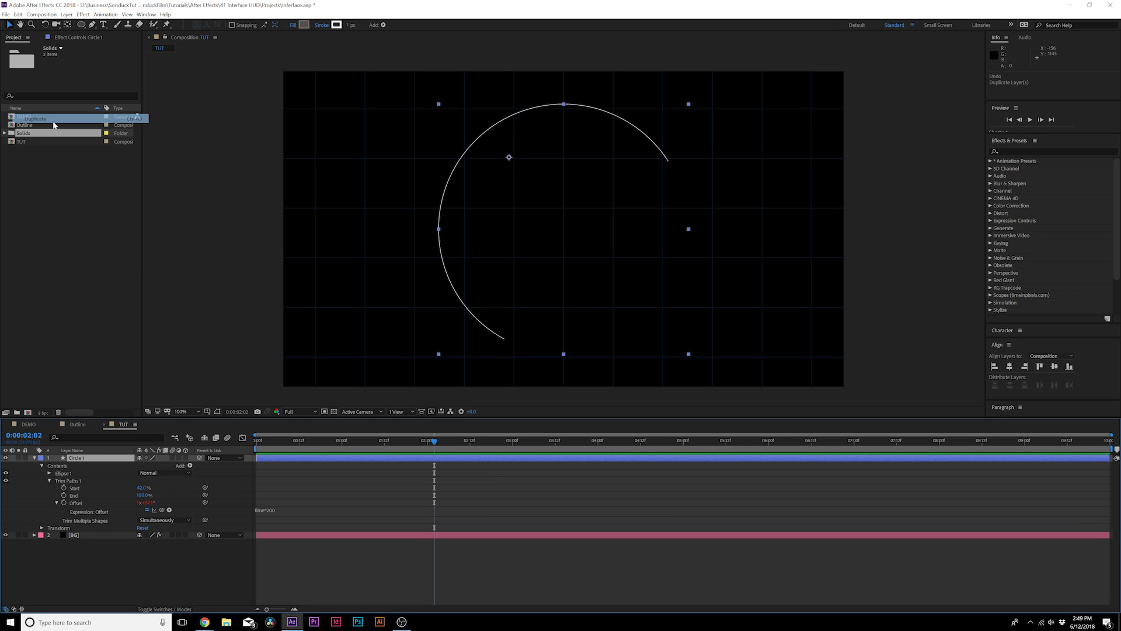
Step: Delay Circle 2 to start at 0:00:00:06 and enlarge its Ellipse Size
{"action": "left_click_drag", "start_coordinate": [299, 459], "coordinate": [320, 460]}
{"action": "left_click", "coordinate": [35, 458]}
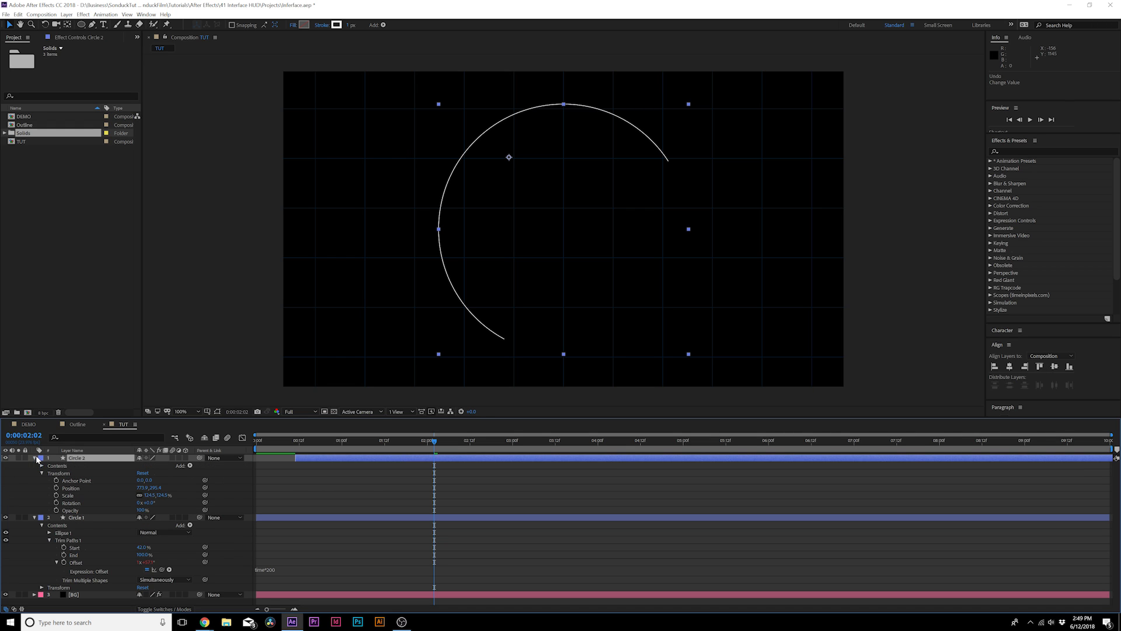
{"action": "left_click", "coordinate": [41, 466]}
{"action": "left_click", "coordinate": [50, 473]}
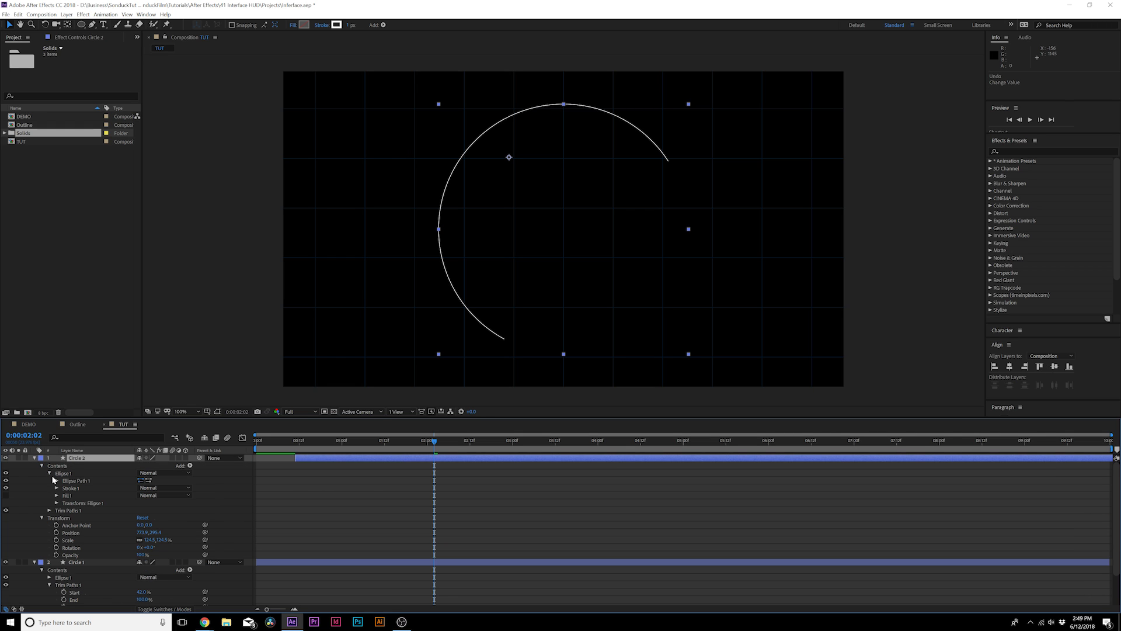
{"action": "left_click", "coordinate": [56, 480]}
{"action": "left_click_drag", "start_coordinate": [150, 489], "coordinate": [162, 489]}
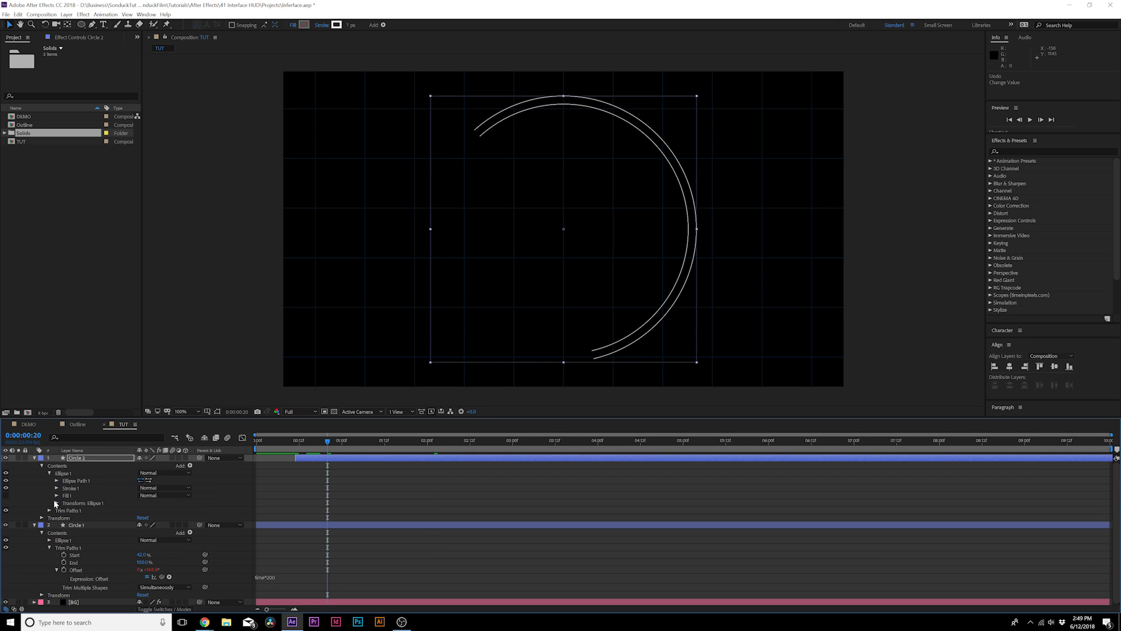
Step: Set Circle 2's ellipse rotation to 161° and review the arcs up to 0:00:01:05
{"action": "left_click", "coordinate": [56, 503]}
{"action": "left_click_drag", "start_coordinate": [151, 546], "coordinate": [220, 547]}
{"action": "left_click", "coordinate": [289, 467]}
{"action": "left_click_drag", "start_coordinate": [314, 443], "coordinate": [391, 449]}
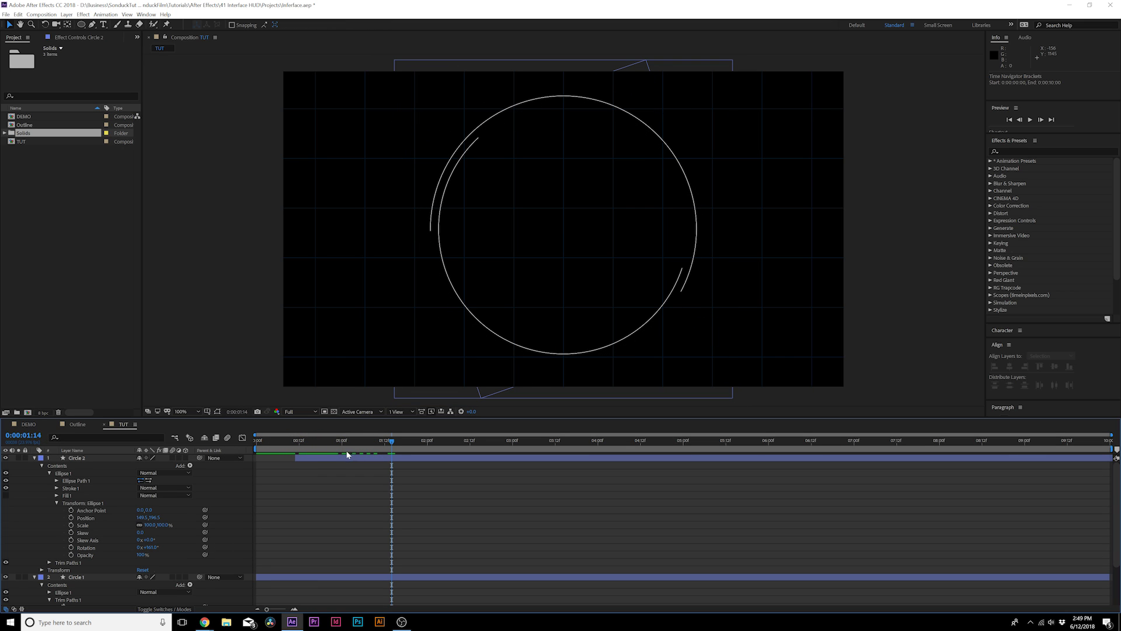
Step: Collapse both circle layers and select Circle 1 and Circle 2 together
{"action": "left_click", "coordinate": [34, 458]}
{"action": "left_click", "coordinate": [35, 466]}
{"action": "left_click", "coordinate": [304, 459]}
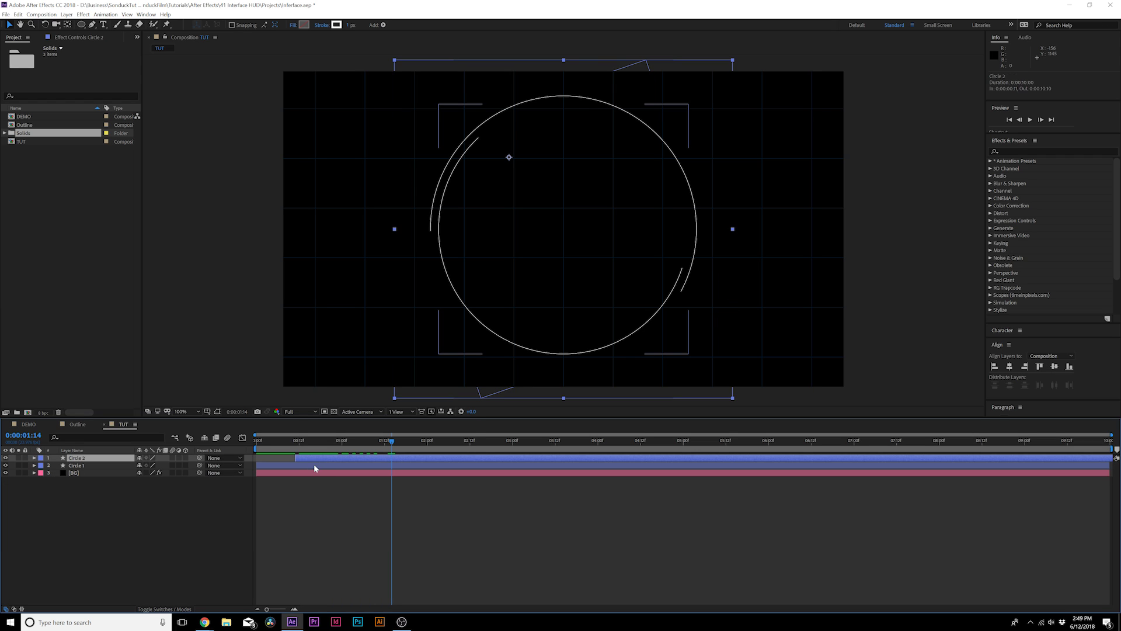
{"action": "left_click", "coordinate": [314, 465], "text": "shift"}
Step: Pre-compose both circles as 'Circle Outline' and shift the layer two frames earlier
{"action": "key", "text": "ctrl+shift+c"}
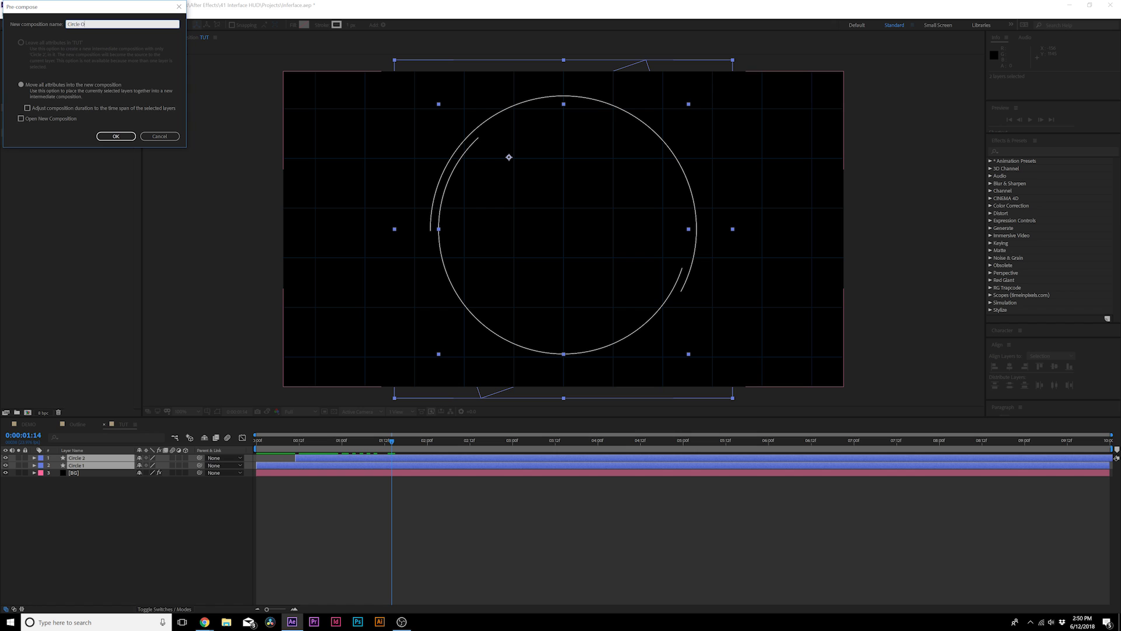
{"action": "type", "text": "Circle Outline"}
{"action": "key", "text": "Return"}
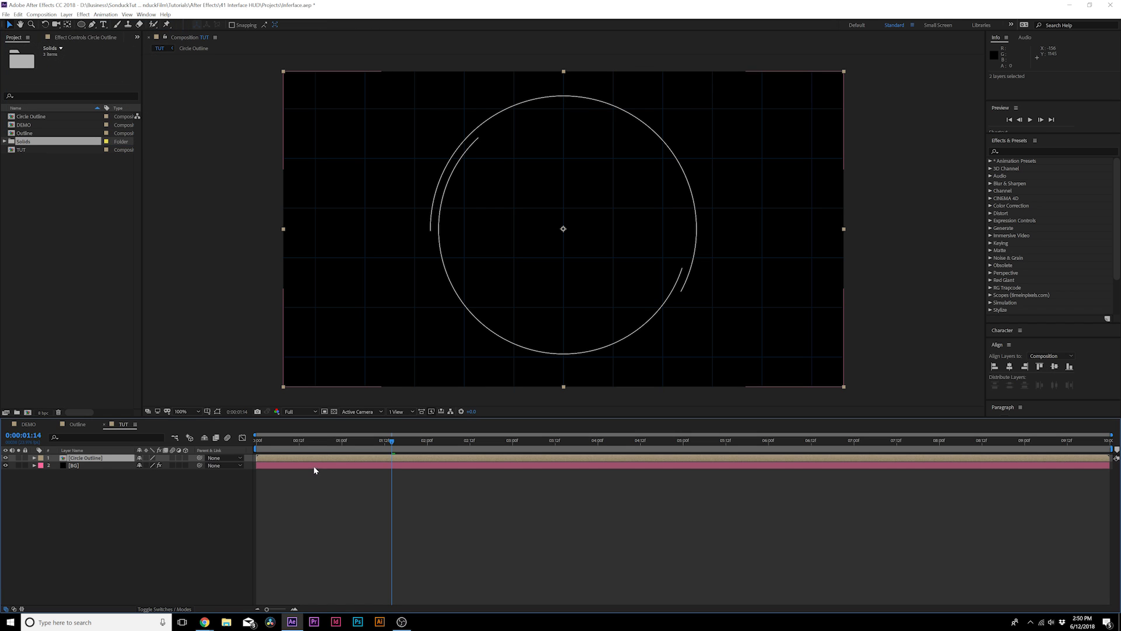
{"action": "left_click_drag", "start_coordinate": [274, 460], "coordinate": [268, 460]}
Step: Preview the Circle Outline arcs and scrub back and forth through the animation
{"action": "key", "text": "space"}
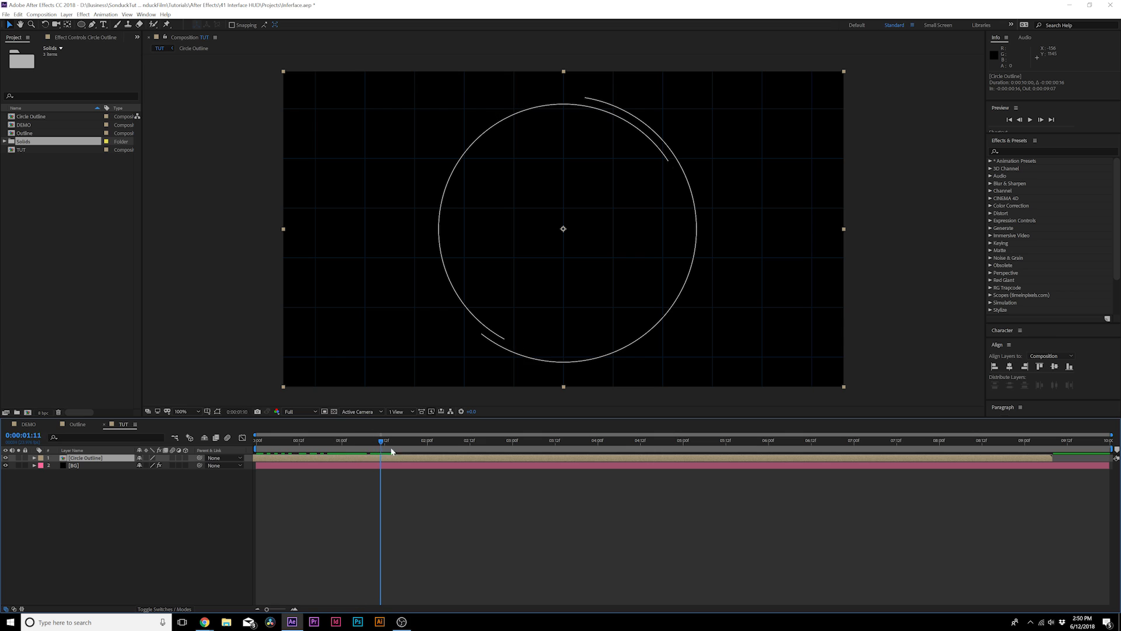
{"action": "key", "text": "space"}
{"action": "left_click_drag", "start_coordinate": [257, 460], "coordinate": [463, 459]}
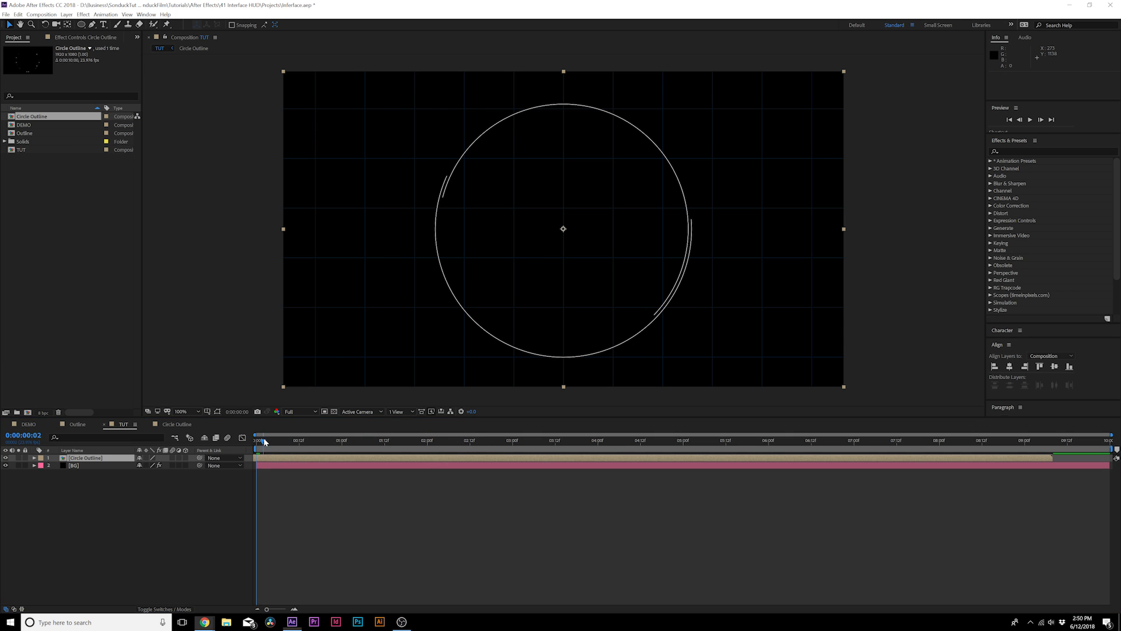
{"action": "left_click_drag", "start_coordinate": [264, 442], "coordinate": [325, 442]}
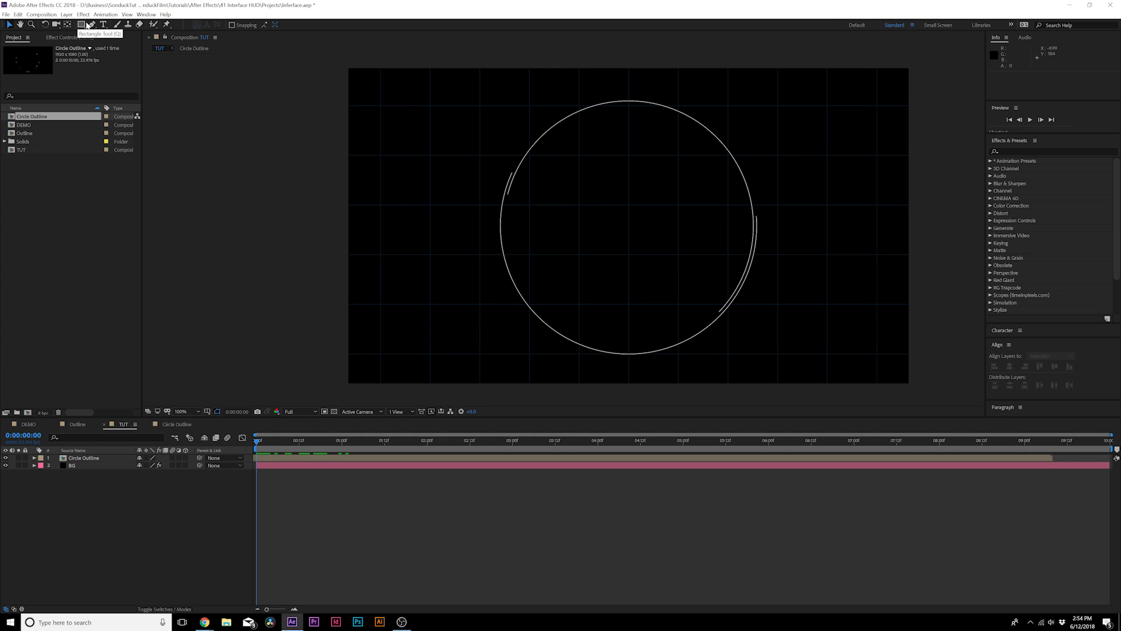
Step: Draw a short vertical line with the Pen tool at the composition centre
{"action": "left_click", "coordinate": [92, 25]}
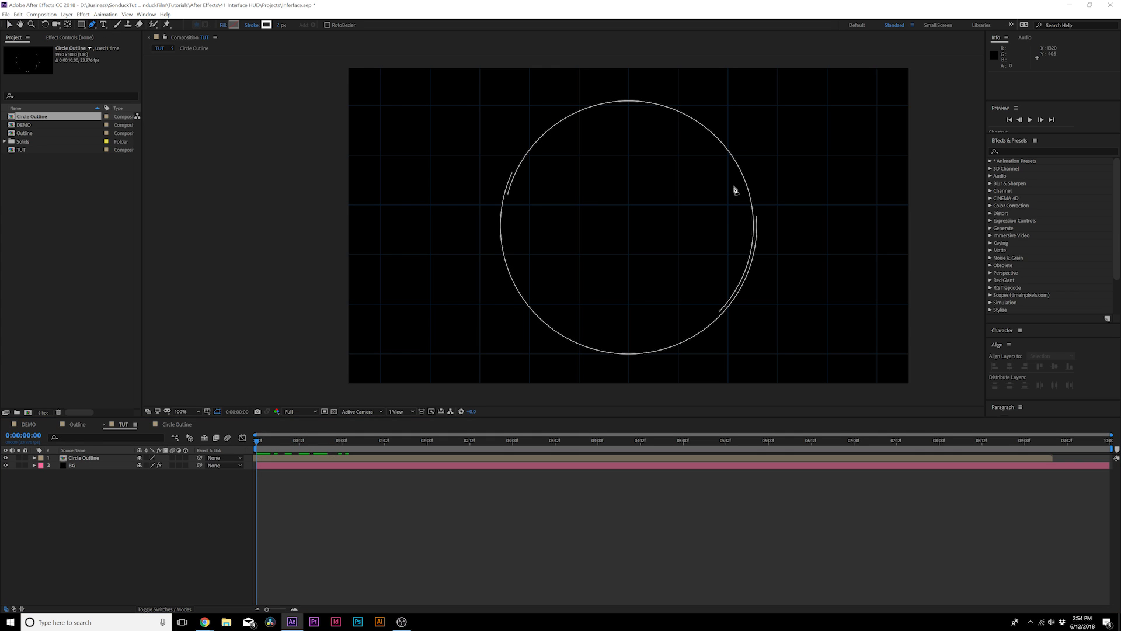
{"action": "key", "text": "period"}
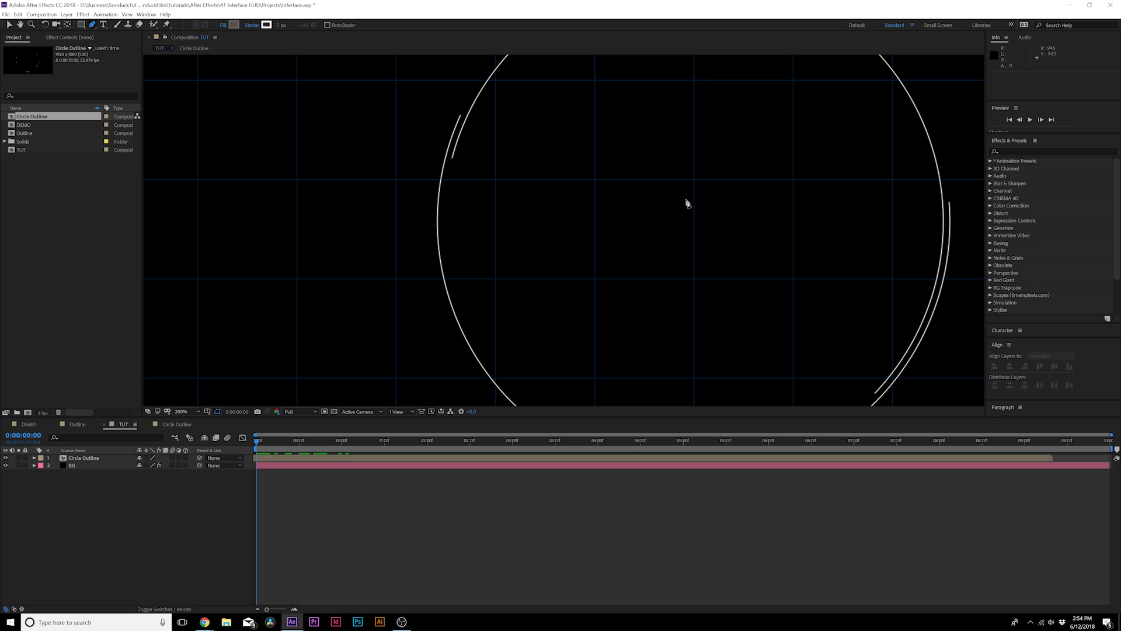
{"action": "left_click_drag", "start_coordinate": [709, 217], "coordinate": [592, 218]}
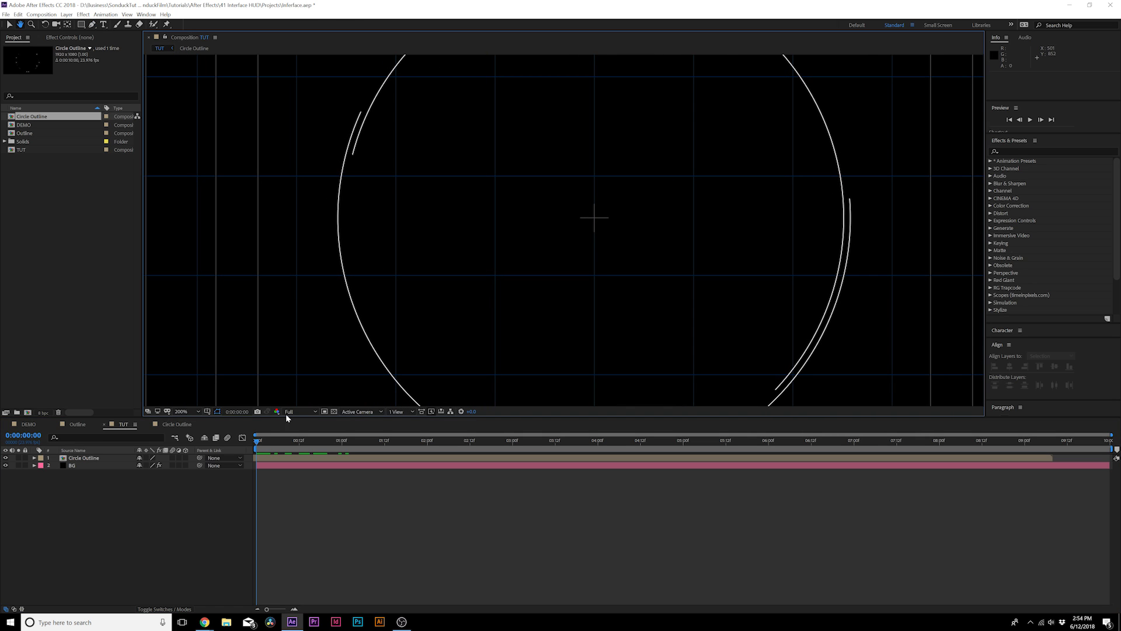
{"action": "left_click", "coordinate": [218, 412]}
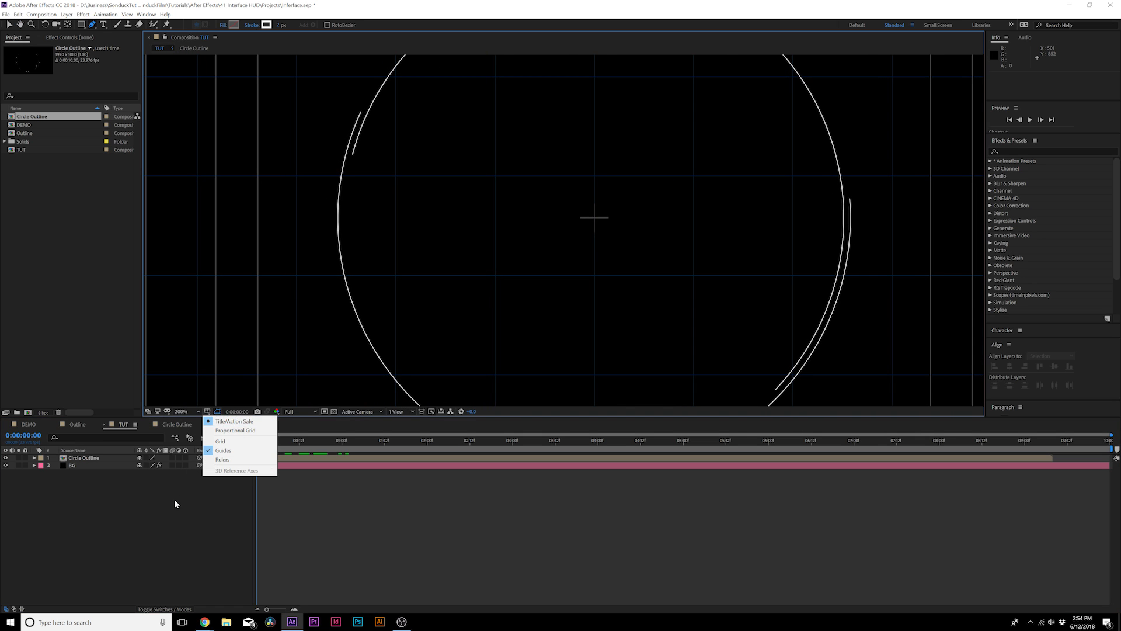
{"action": "key", "text": "Escape"}
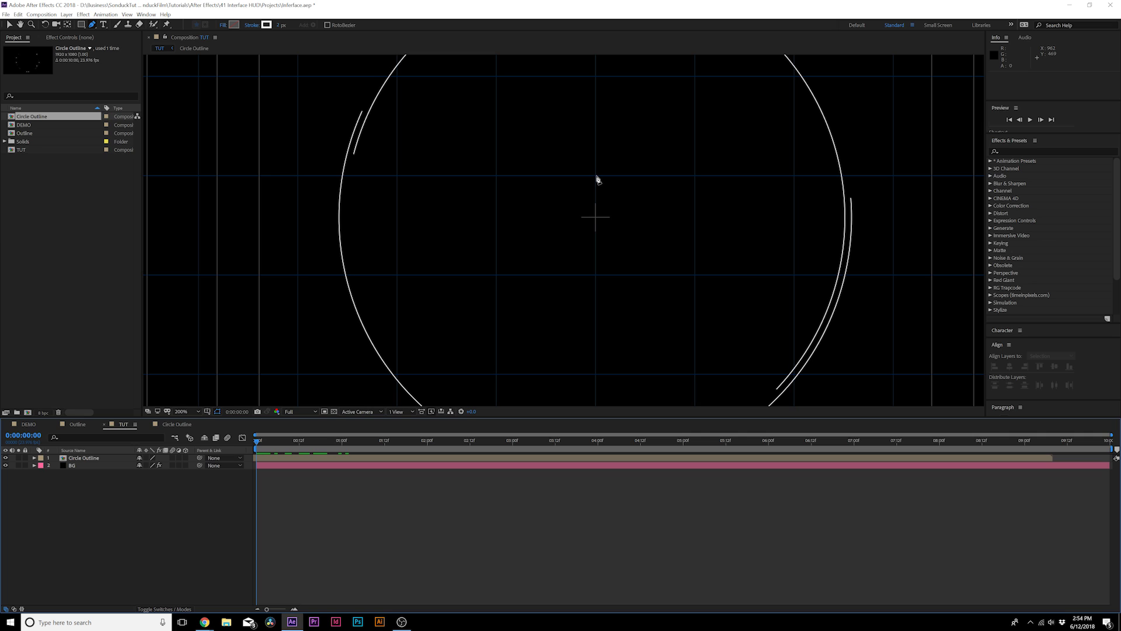
{"action": "left_click", "coordinate": [595, 218]}
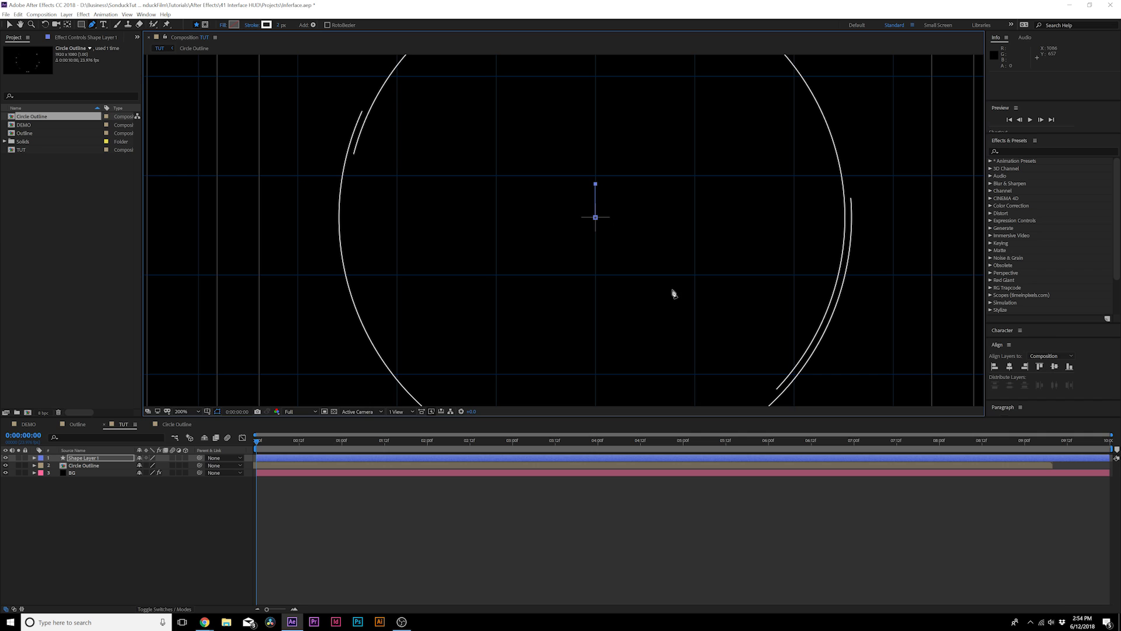
{"action": "left_click", "coordinate": [9, 26]}
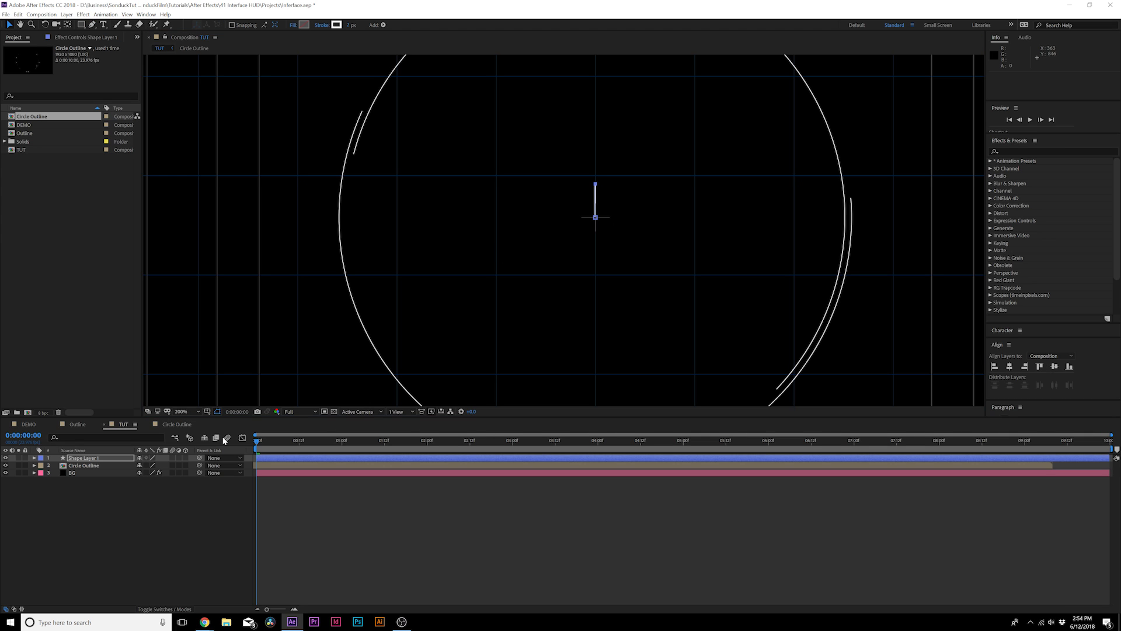
{"action": "left_click", "coordinate": [153, 514]}
{"action": "key", "text": "apostrophe"}
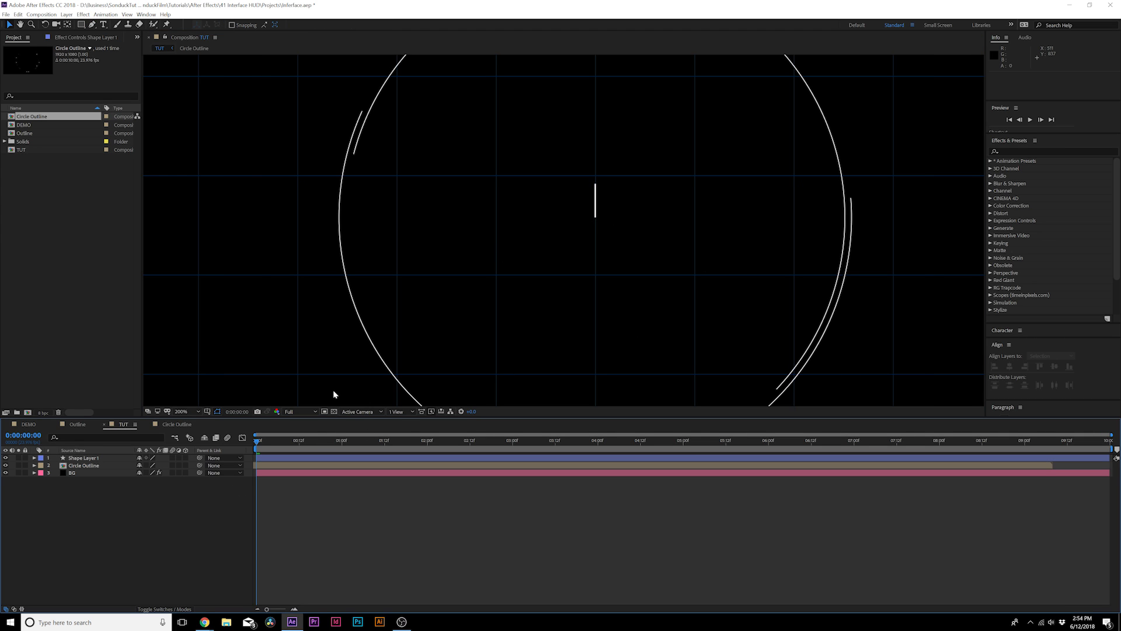
Step: Add a Repeater to the line shape and raise Copies to 15
{"action": "left_click", "coordinate": [34, 457]}
{"action": "left_click", "coordinate": [190, 465]}
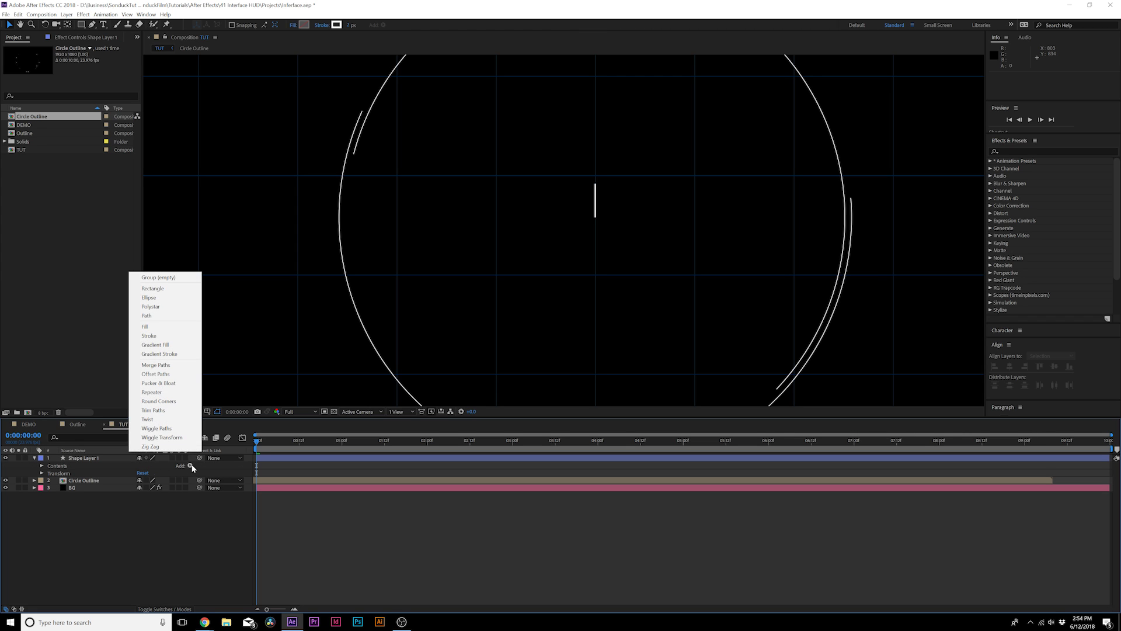
{"action": "left_click", "coordinate": [155, 391]}
{"action": "left_click", "coordinate": [50, 480]}
{"action": "scroll", "coordinate": [645, 263], "scroll_direction": "down", "scroll_amount": 2}
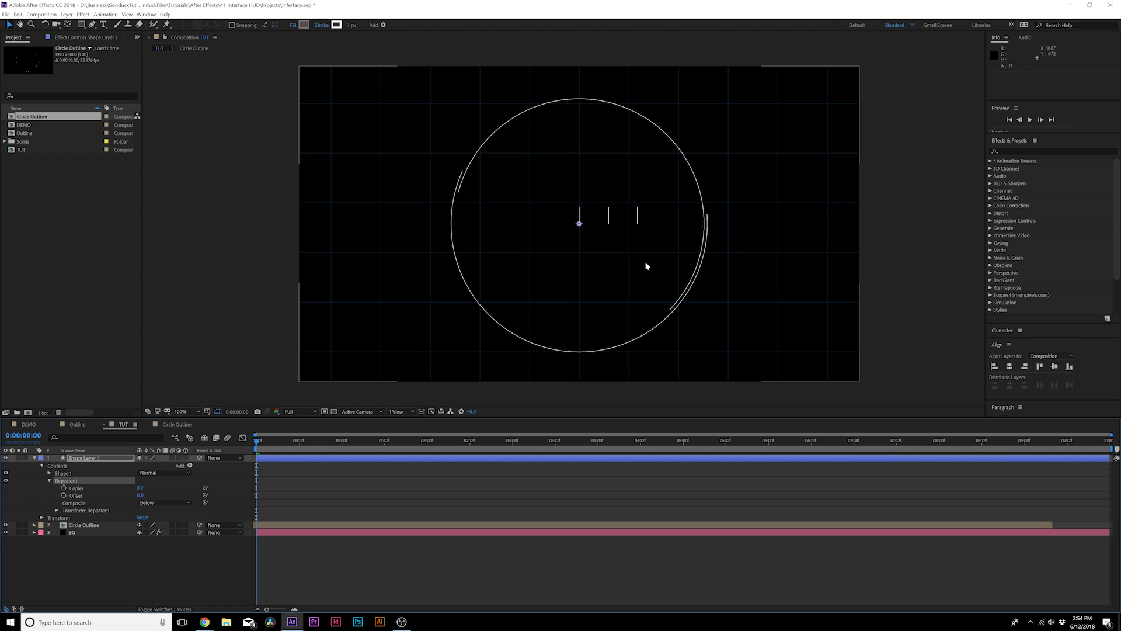
{"action": "left_click_drag", "start_coordinate": [140, 488], "coordinate": [148, 487]}
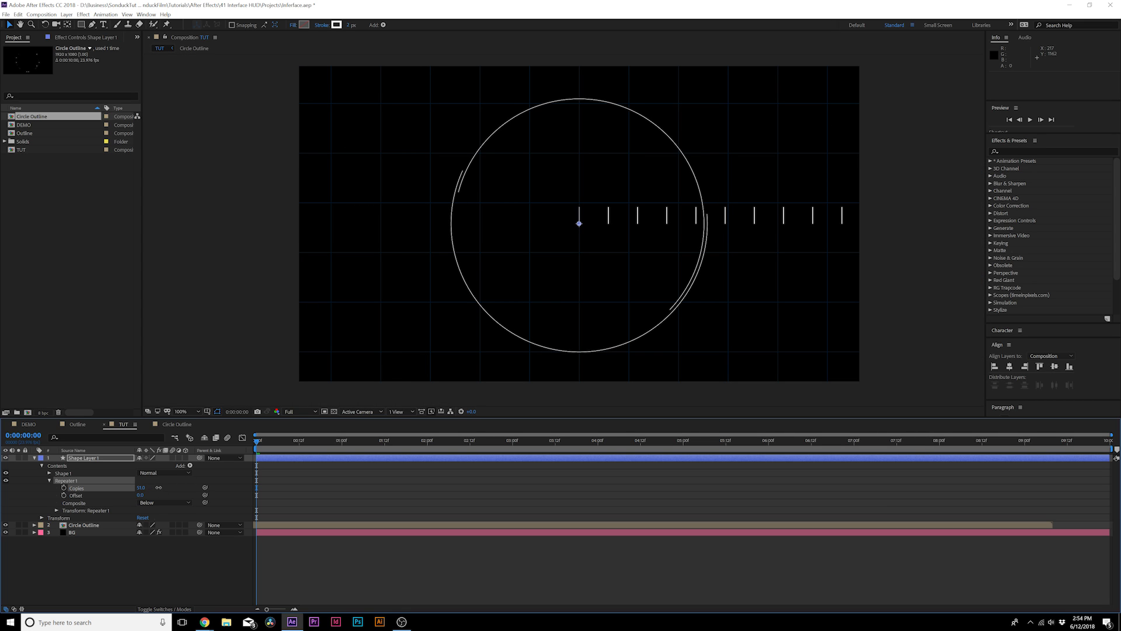
Step: Set Repeater Position to 0, Rotation to about 10° and Anchor Point to 0,273
{"action": "left_click", "coordinate": [57, 511]}
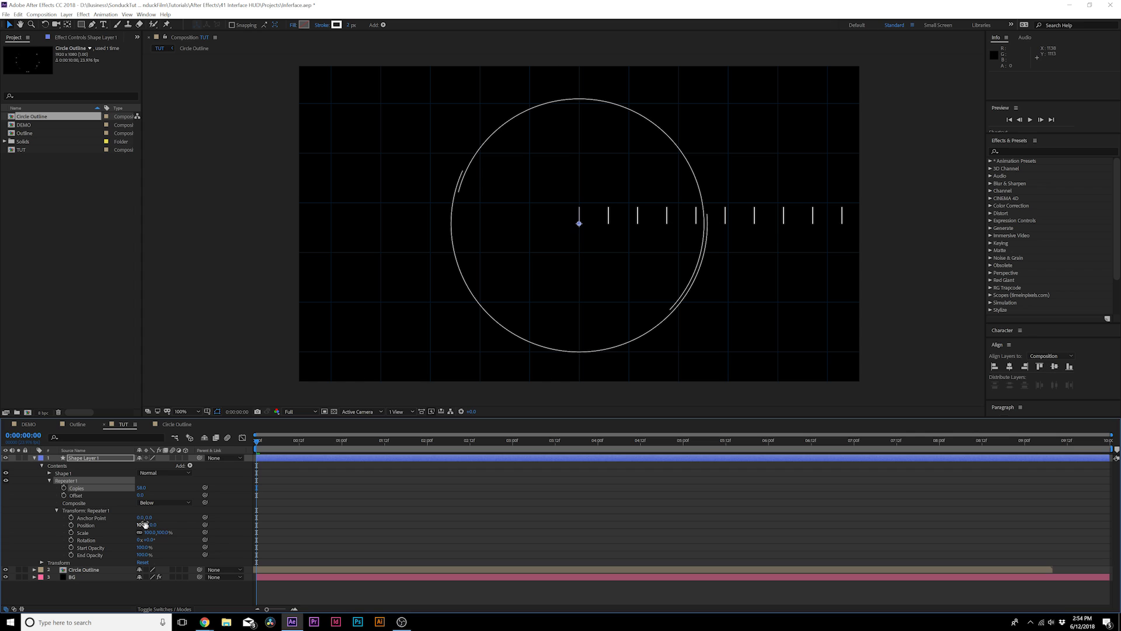
{"action": "type", "text": "0"}
{"action": "left_click", "coordinate": [192, 525]}
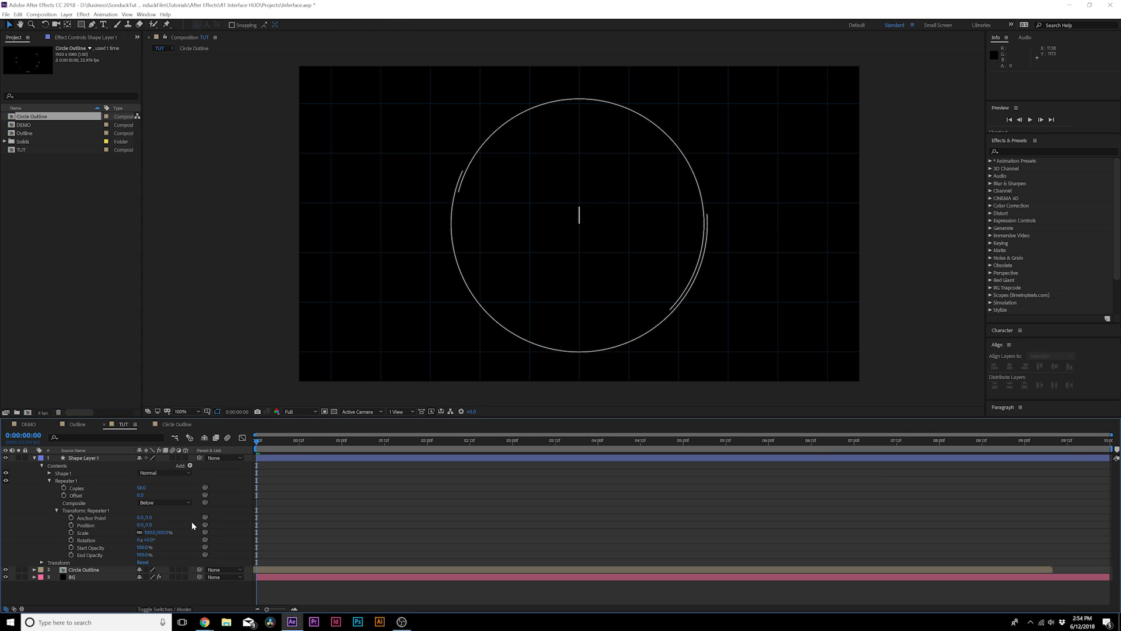
{"action": "left_click_drag", "start_coordinate": [143, 540], "coordinate": [205, 517]}
{"action": "left_click_drag", "start_coordinate": [240, 520], "coordinate": [262, 525]}
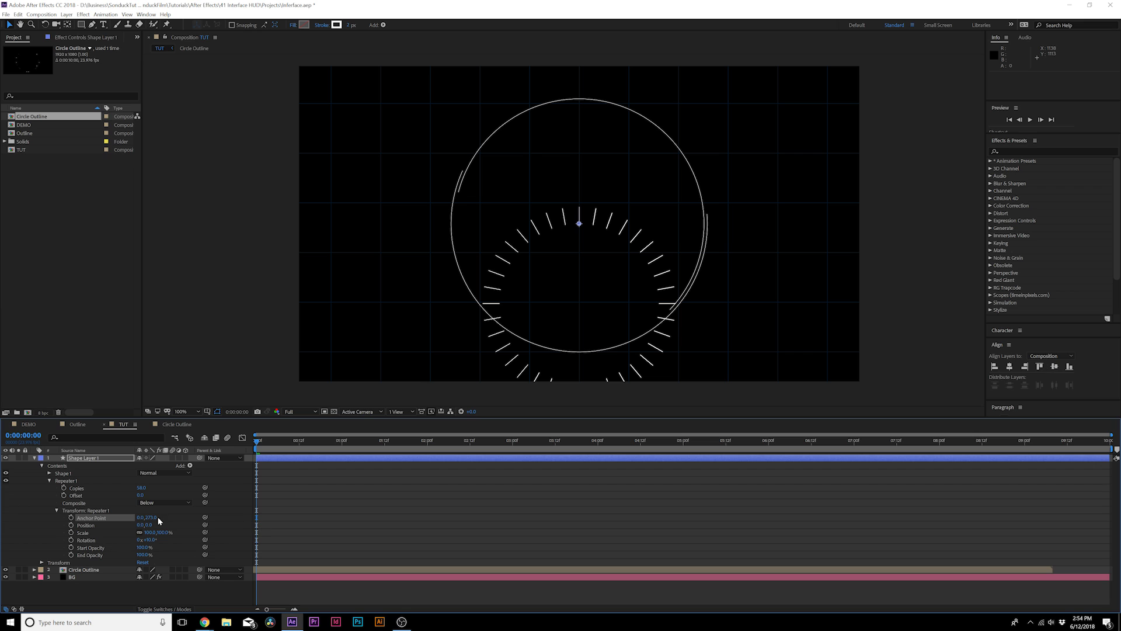
{"action": "left_click_drag", "start_coordinate": [150, 539], "coordinate": [151, 539]}
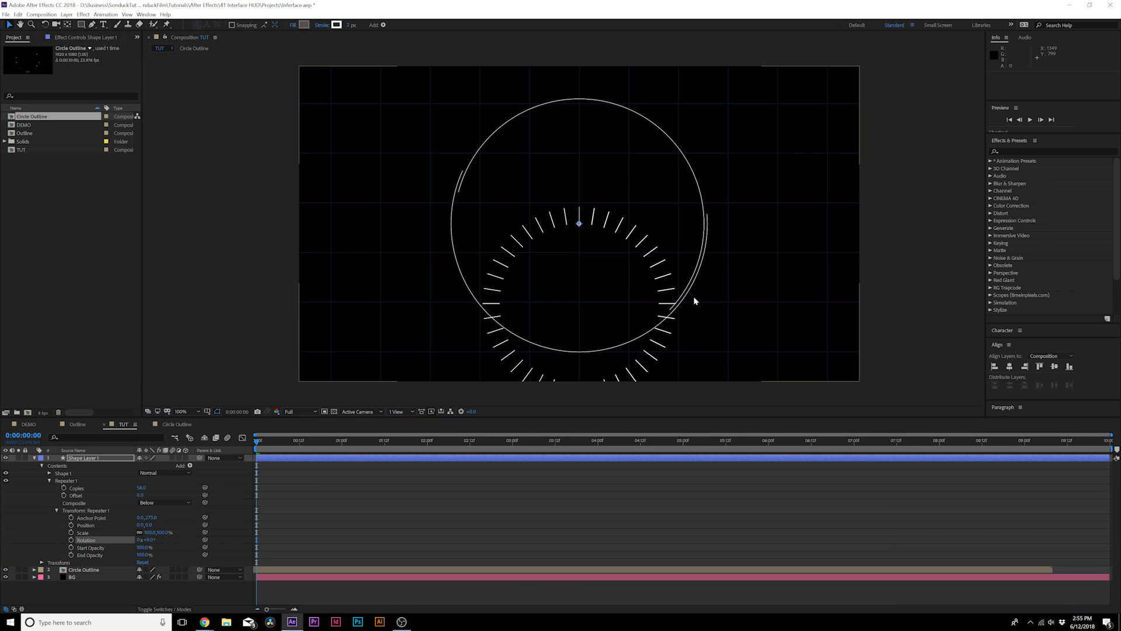
Step: Nudge the tick shape up inside the circle outline and set Repeater Anchor Point to 0,327
{"action": "left_click", "coordinate": [600, 288]}
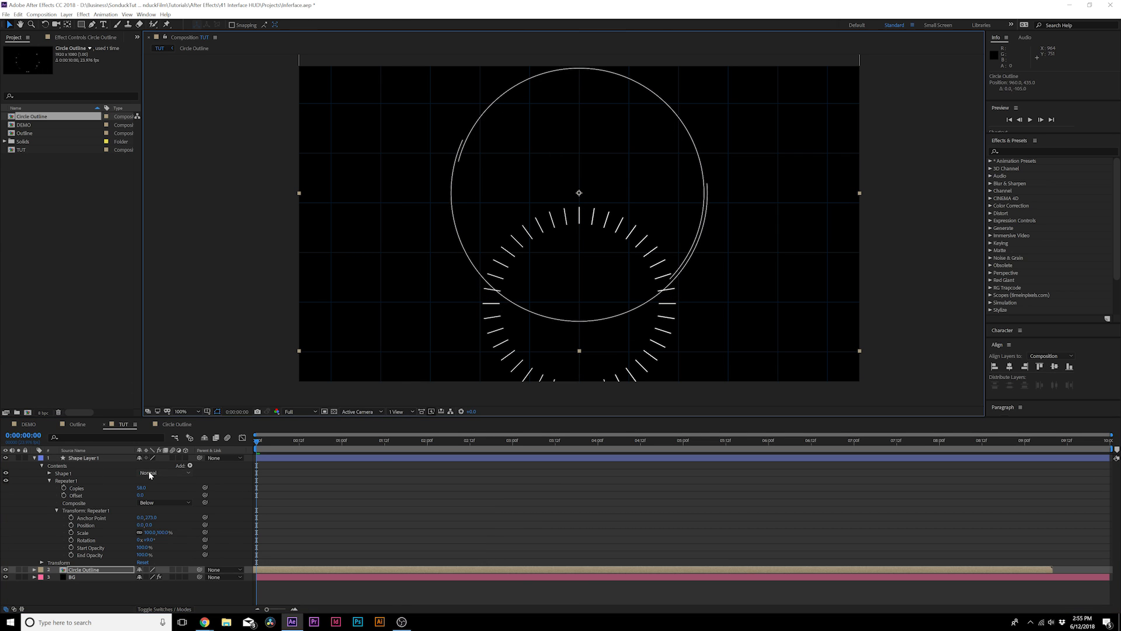
{"action": "left_click", "coordinate": [80, 458]}
{"action": "key", "text": "shift+Up"}
{"action": "key", "text": "shift+Up"}
{"action": "key", "text": "shift+Up"}
{"action": "key", "text": "shift+Up"}
{"action": "key", "text": "shift+Up"}
{"action": "key", "text": "shift+Up"}
{"action": "key", "text": "shift+Up"}
{"action": "key", "text": "shift+Up"}
{"action": "key", "text": "shift+Up"}
{"action": "key", "text": "shift+Up"}
{"action": "key", "text": "shift+Up"}
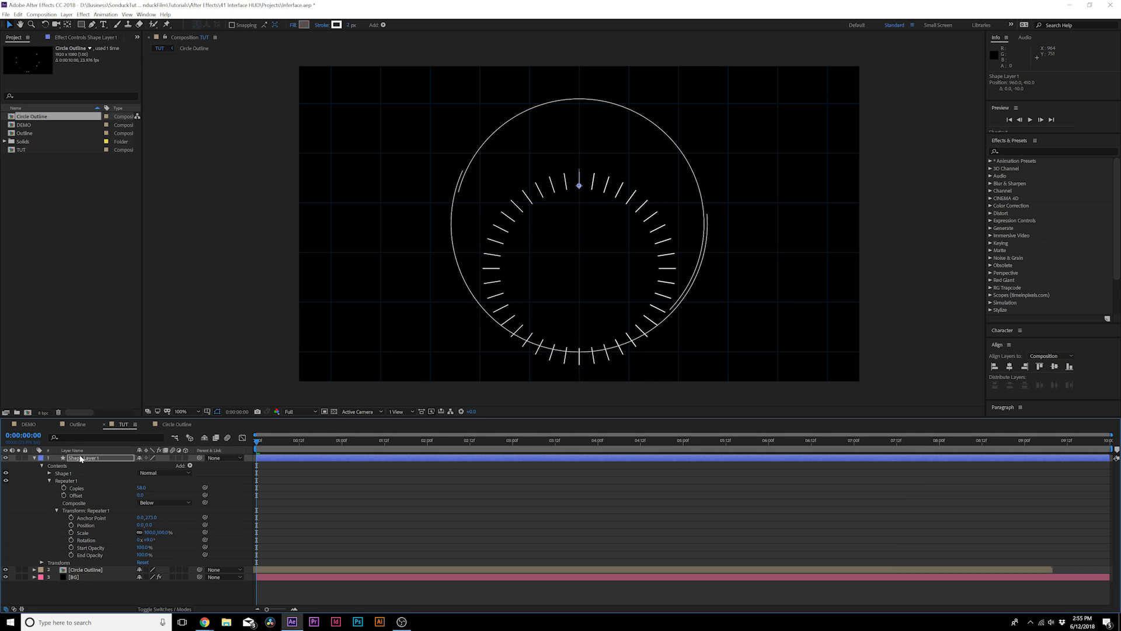
{"action": "key", "text": "shift+Up"}
{"action": "key", "text": "shift+Up"}
{"action": "key", "text": "shift+Up"}
{"action": "key", "text": "shift+Up"}
{"action": "key", "text": "shift+Up"}
{"action": "key", "text": "shift+Up"}
{"action": "key", "text": "shift+Up"}
{"action": "key", "text": "shift+Up"}
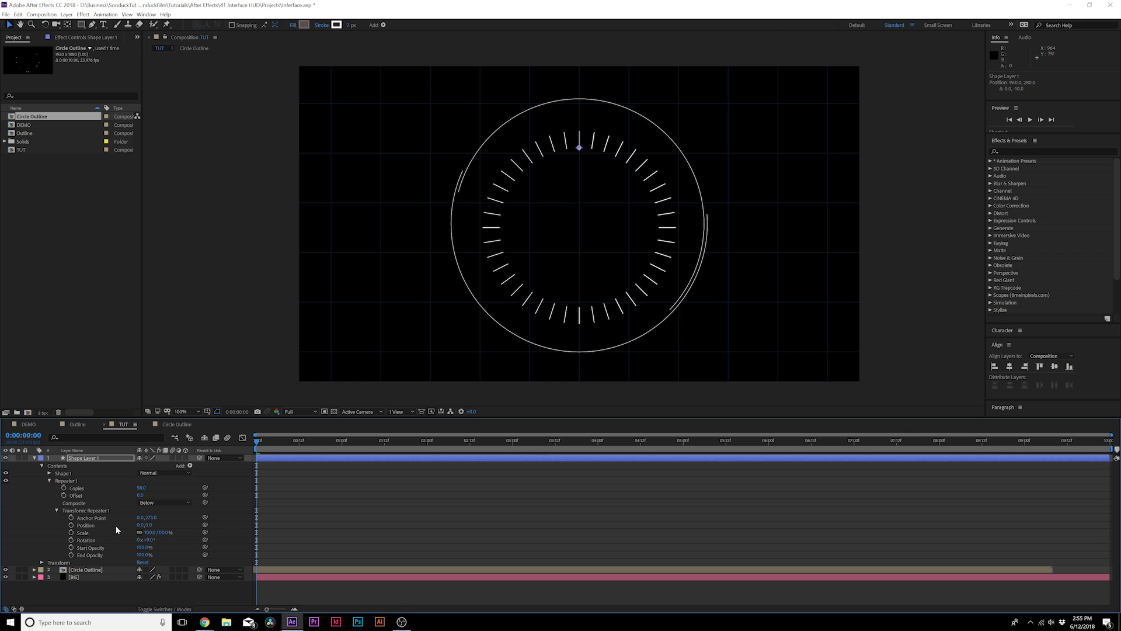
{"action": "left_click_drag", "start_coordinate": [147, 518], "coordinate": [101, 489]}
{"action": "left_click", "coordinate": [237, 442]}
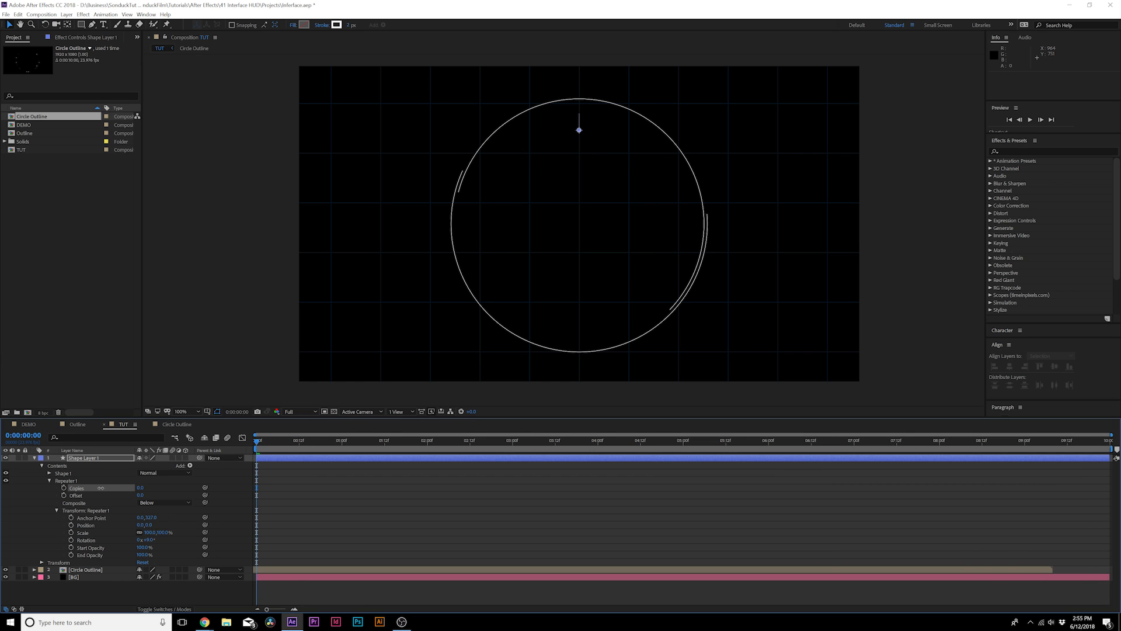
Step: Keyframe Repeater Copies from 0 to 86 at frame 23 and preview the ring building
{"action": "left_click", "coordinate": [63, 487]}
{"action": "left_click_drag", "start_coordinate": [256, 442], "coordinate": [338, 440]}
{"action": "left_click_drag", "start_coordinate": [143, 487], "coordinate": [180, 487]}
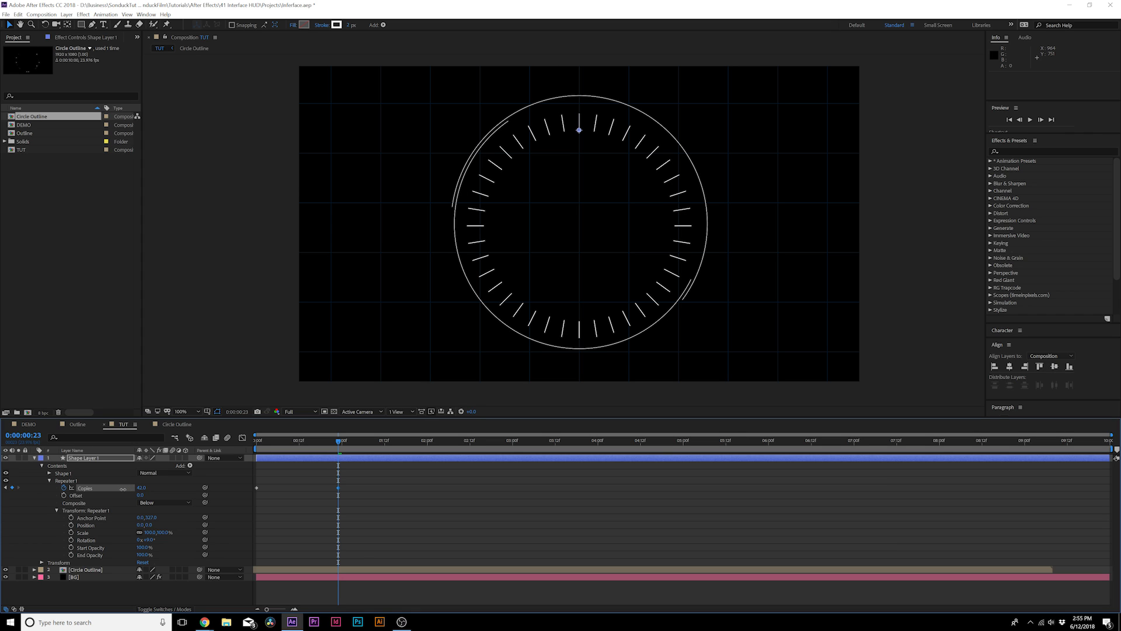
{"action": "left_click", "coordinate": [288, 489]}
{"action": "key", "text": "space"}
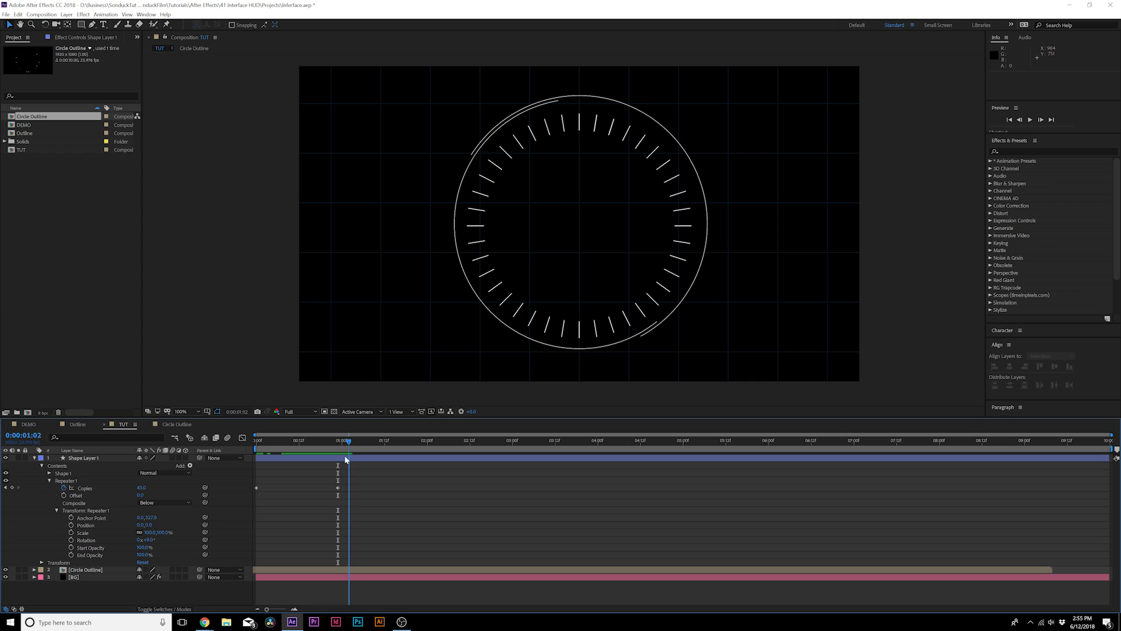
{"action": "key", "text": "space"}
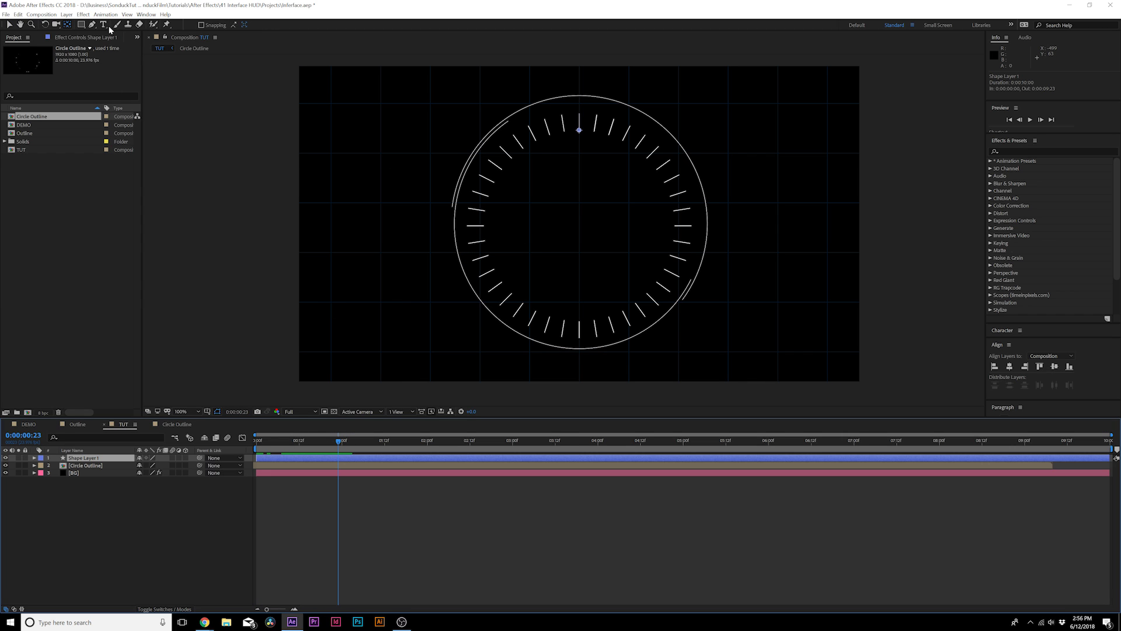
Step: Move the tick ring's anchor point to the ring's centre with the Pan Behind tool
{"action": "left_click", "coordinate": [68, 27]}
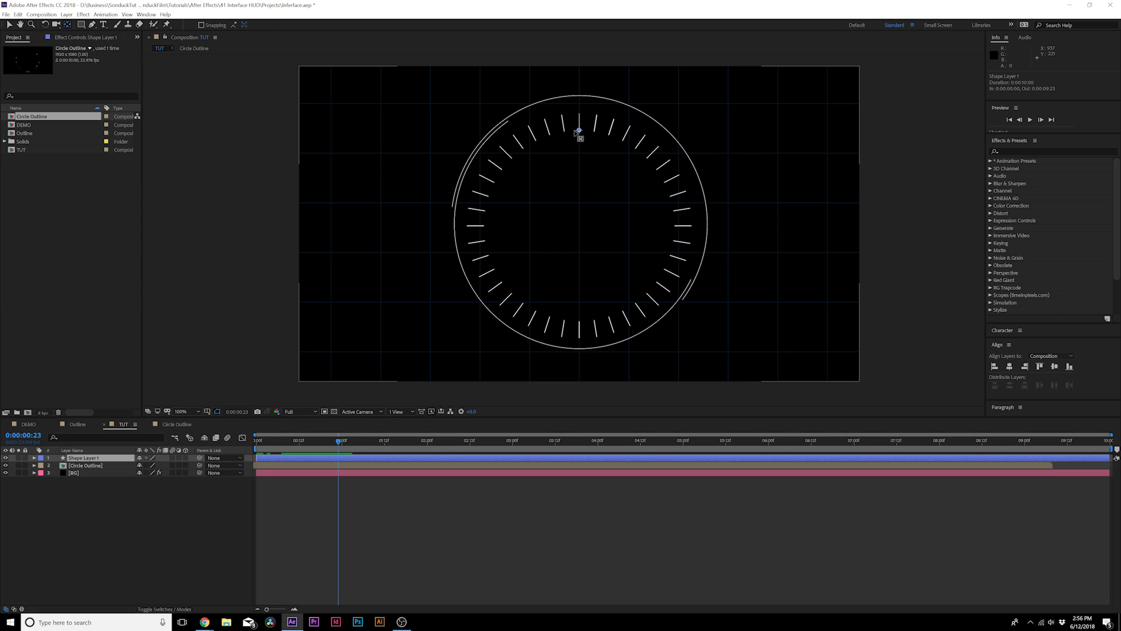
{"action": "left_click_drag", "start_coordinate": [578, 130], "coordinate": [579, 223]}
{"action": "key", "text": "apostrophe"}
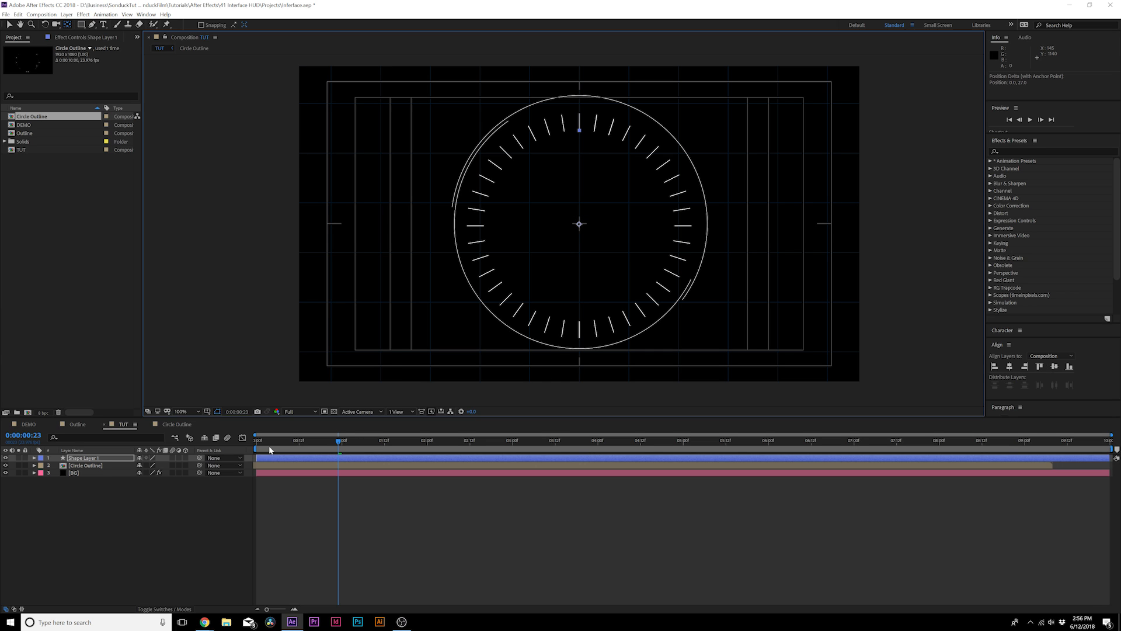
Step: Keyframe the ring's Rotation at 0° at 0s and 97° at six seconds, then scrub to check
{"action": "key", "text": "r"}
{"action": "left_click_drag", "start_coordinate": [277, 441], "coordinate": [243, 449]}
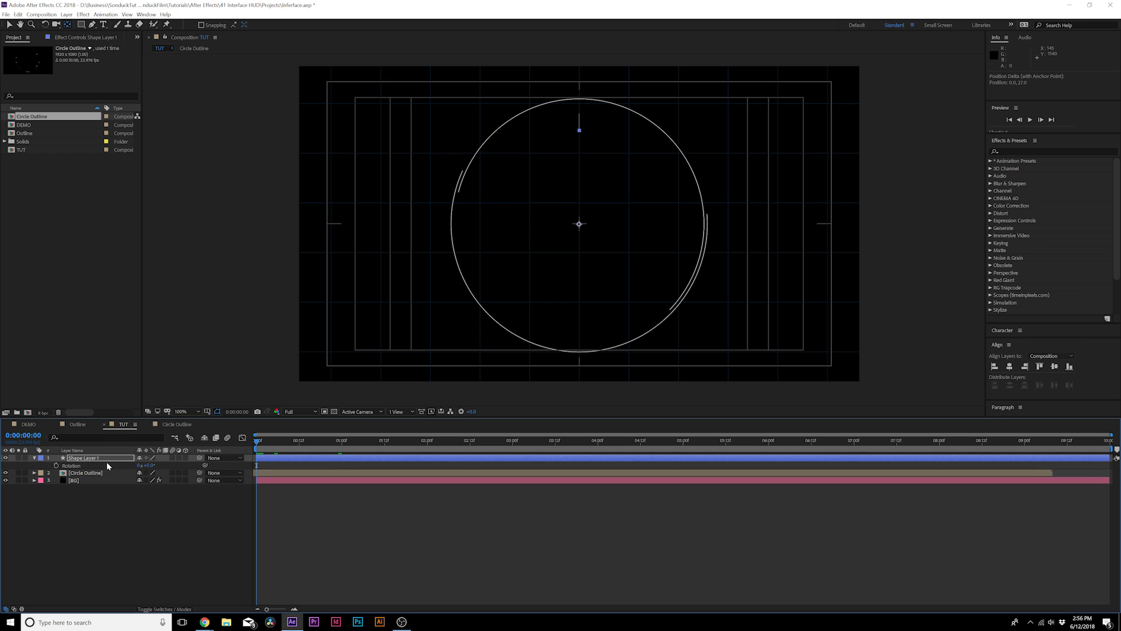
{"action": "left_click", "coordinate": [56, 466]}
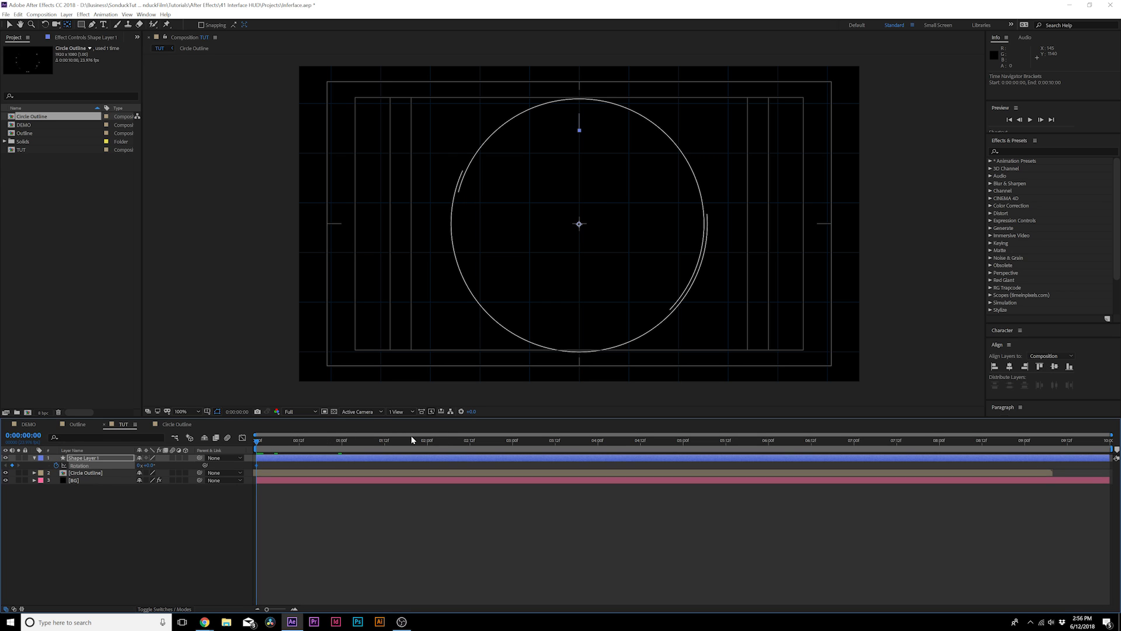
{"action": "left_click_drag", "start_coordinate": [496, 443], "coordinate": [768, 442]}
{"action": "left_click_drag", "start_coordinate": [149, 465], "coordinate": [190, 463]}
{"action": "left_click_drag", "start_coordinate": [714, 440], "coordinate": [288, 464]}
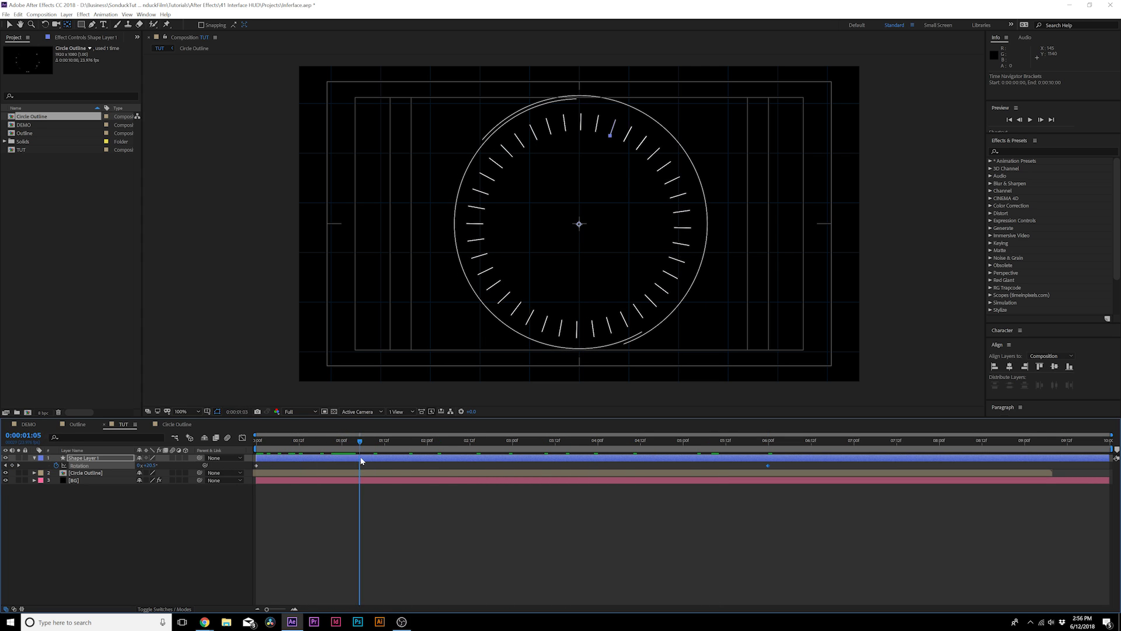
{"action": "left_click_drag", "start_coordinate": [259, 459], "coordinate": [394, 456]}
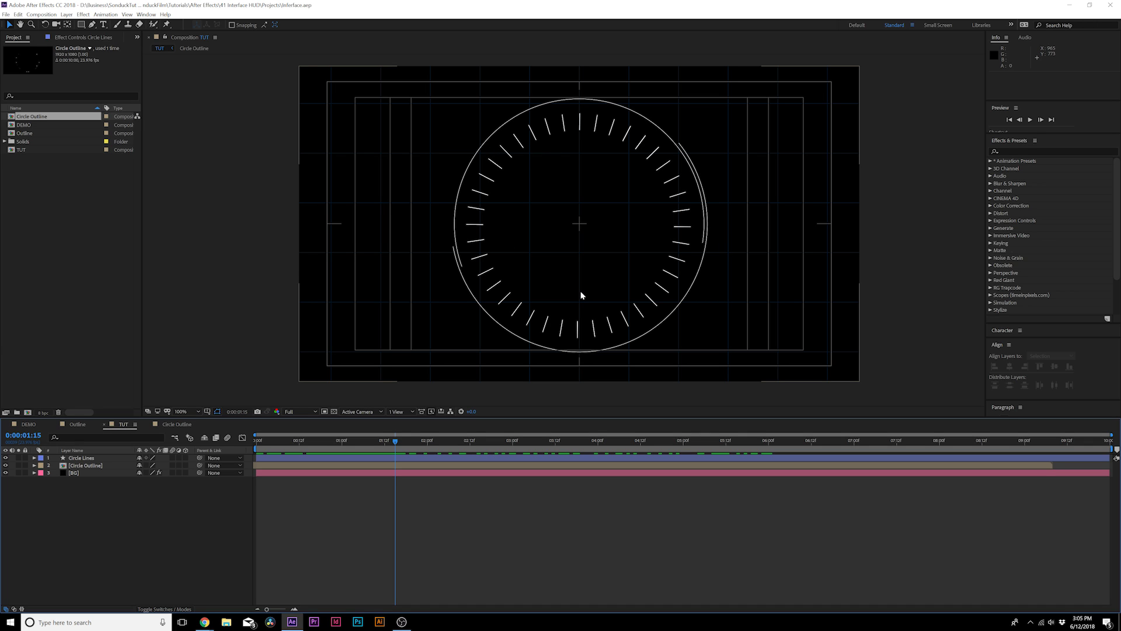
Step: Set up the Rounded Rectangle tool with a solid white fill and no stroke
{"action": "left_click", "coordinate": [81, 24]}
{"action": "left_click", "coordinate": [123, 34]}
{"action": "left_click", "coordinate": [222, 26]}
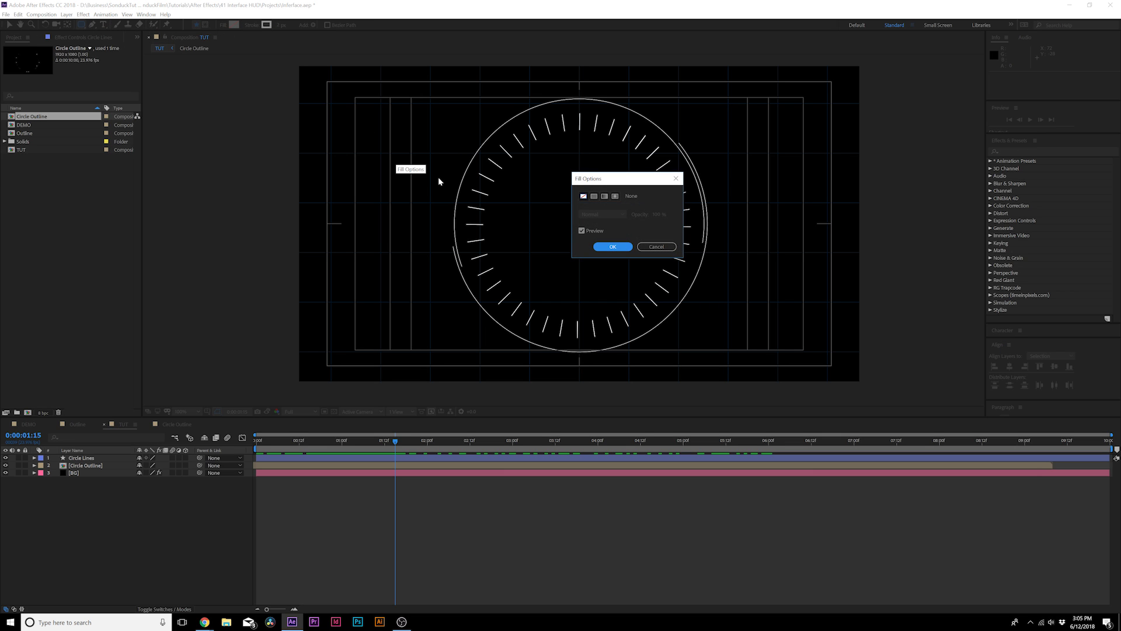
{"action": "left_click", "coordinate": [605, 196]}
{"action": "left_click", "coordinate": [608, 246]}
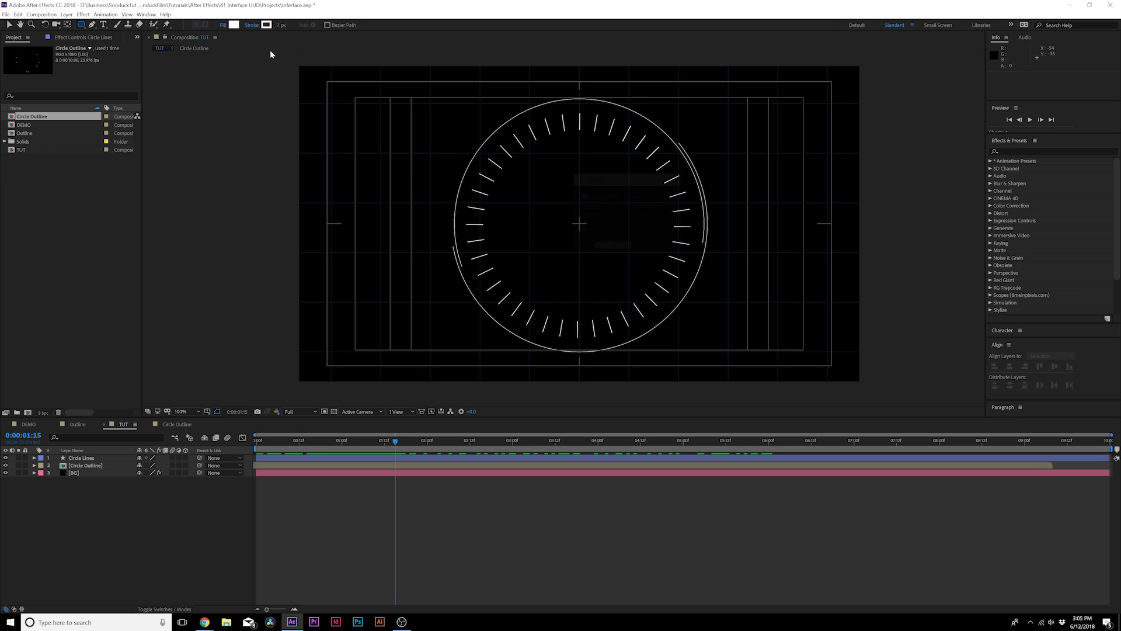
{"action": "left_click", "coordinate": [246, 27]}
{"action": "left_click", "coordinate": [580, 201]}
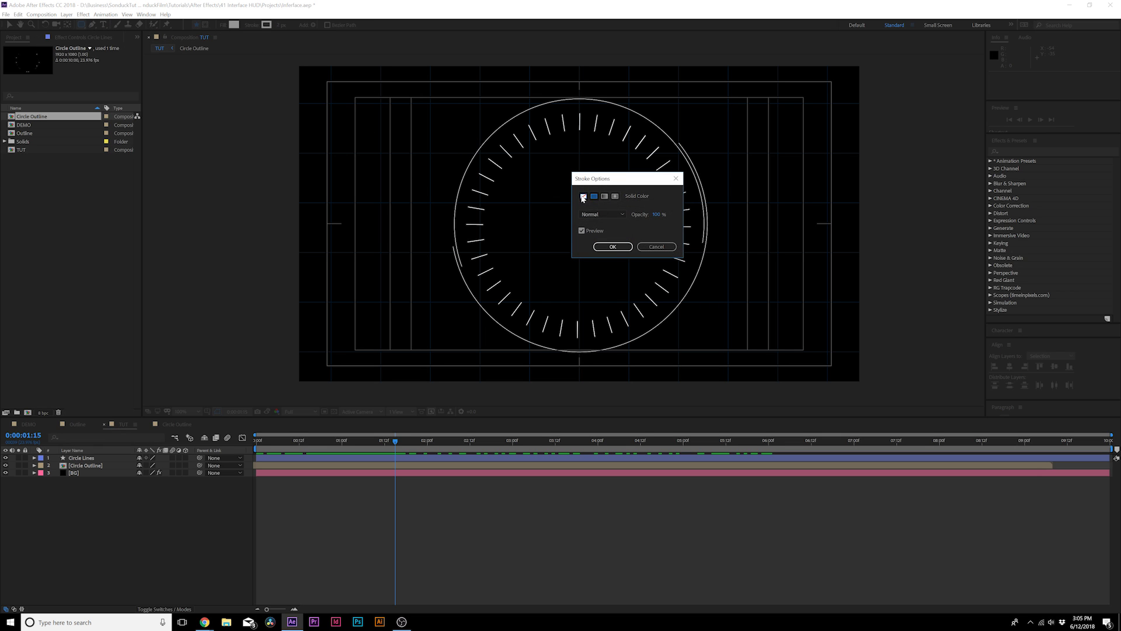
{"action": "left_click", "coordinate": [606, 245]}
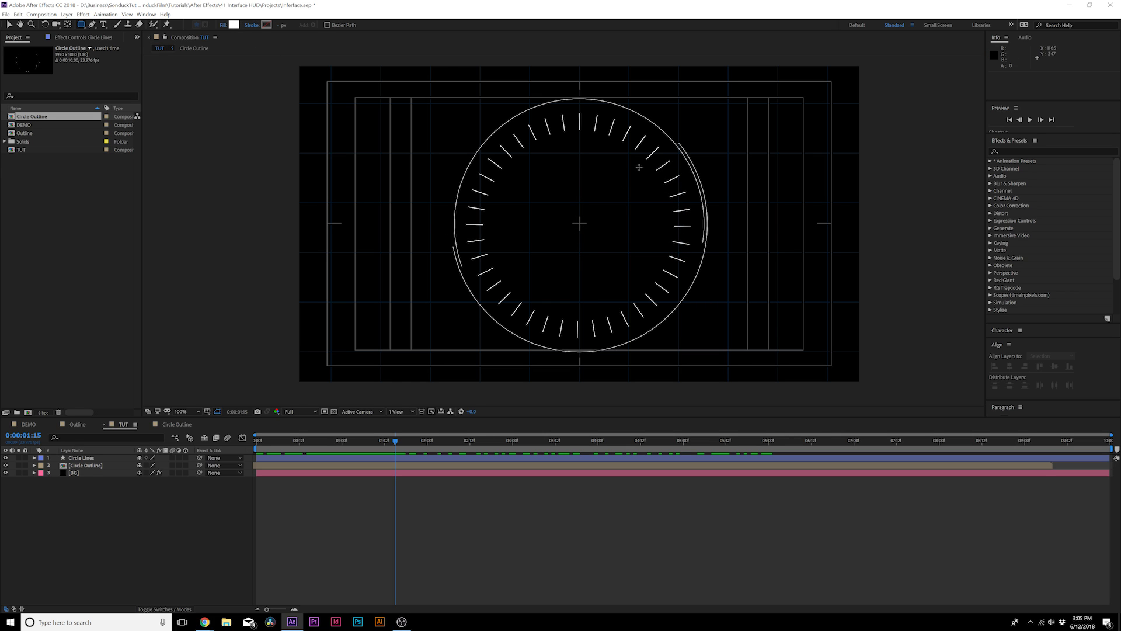
Step: Draw a small rectangle at the comp centre and set its corner roundness to 10
{"action": "scroll", "coordinate": [580, 221], "scroll_direction": "up", "scroll_amount": 4}
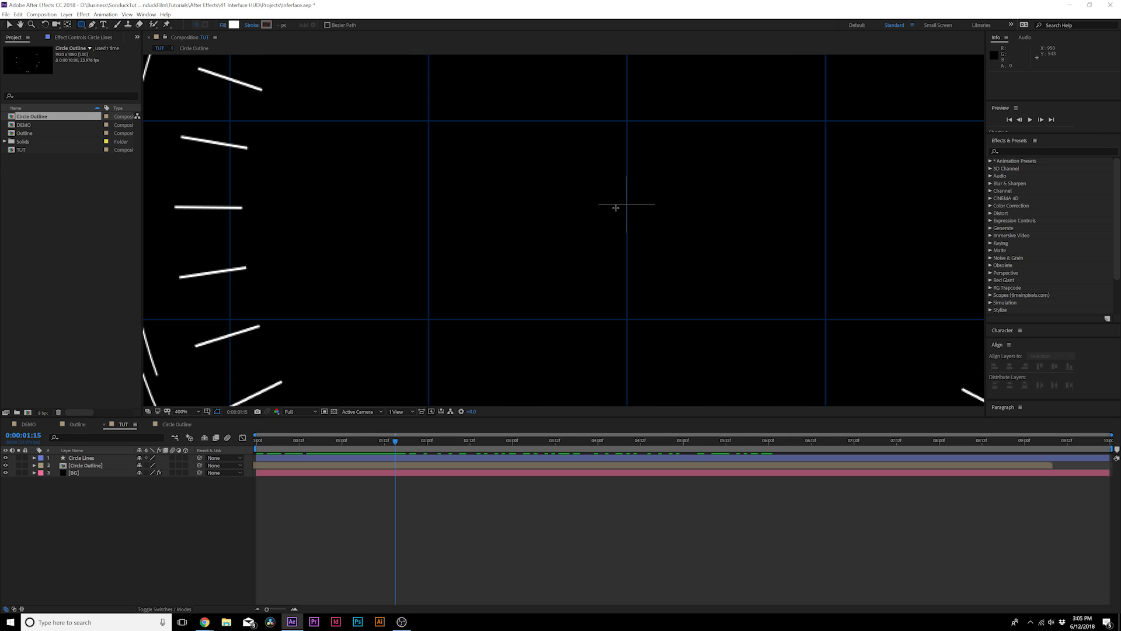
{"action": "mouse_move", "coordinate": [621, 201]}
{"action": "left_mouse_down"}
{"action": "mouse_move", "coordinate": [653, 161]}
{"action": "mouse_move", "coordinate": [661, 115]}
{"action": "mouse_move", "coordinate": [684, 88]}
{"action": "mouse_move", "coordinate": [659, 134]}
{"action": "left_mouse_up"}
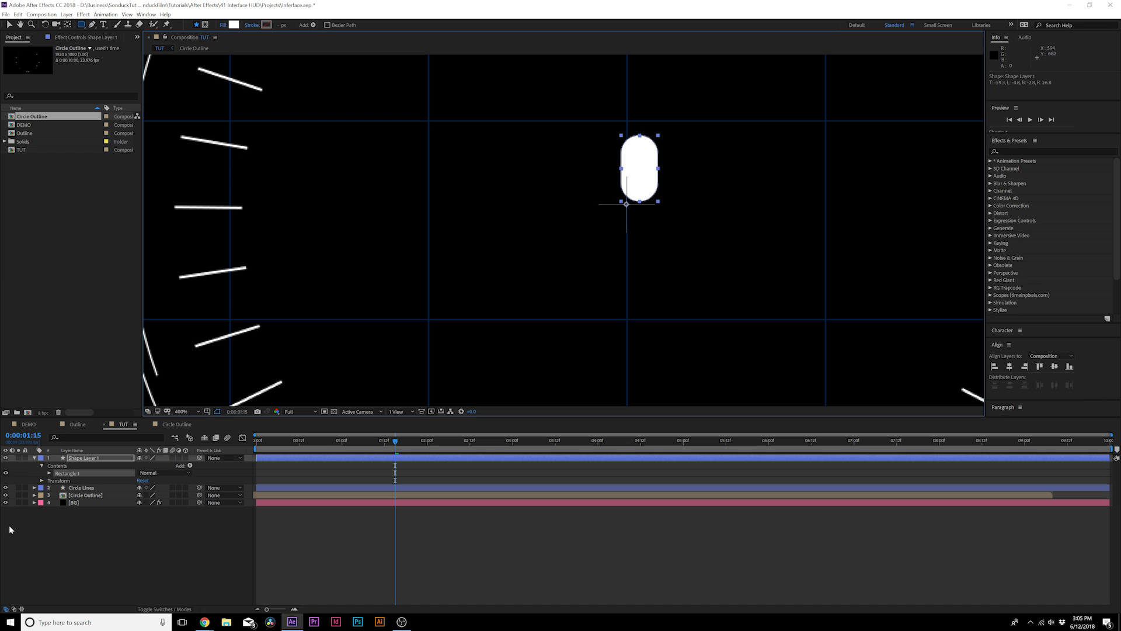
{"action": "left_click", "coordinate": [49, 472]}
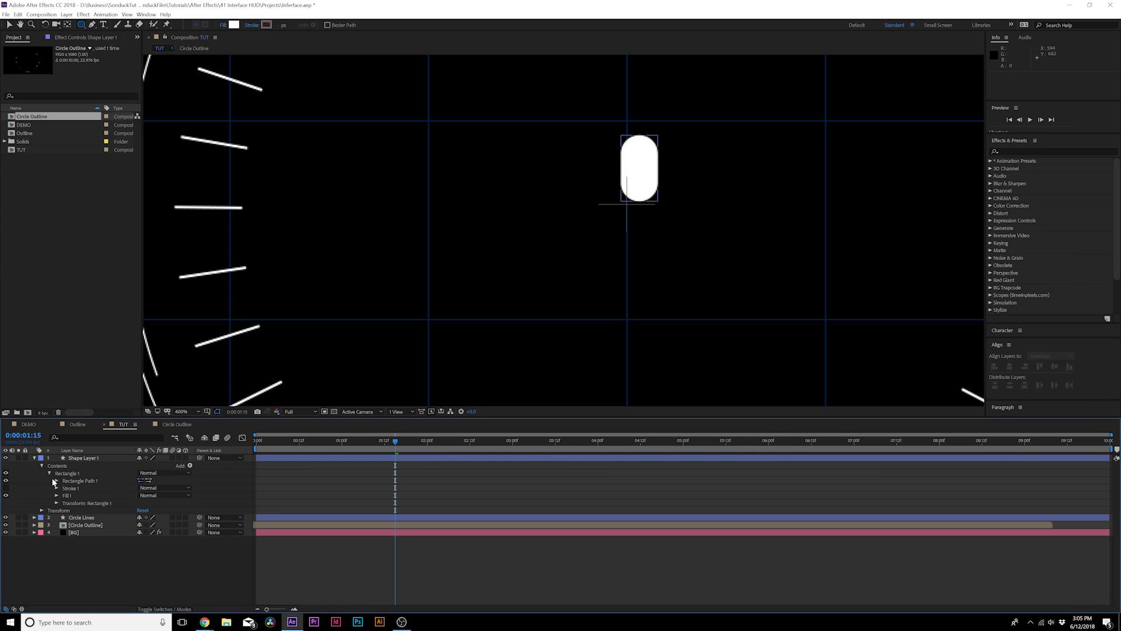
{"action": "left_click", "coordinate": [56, 480]}
{"action": "left_click_drag", "start_coordinate": [144, 506], "coordinate": [141, 503]}
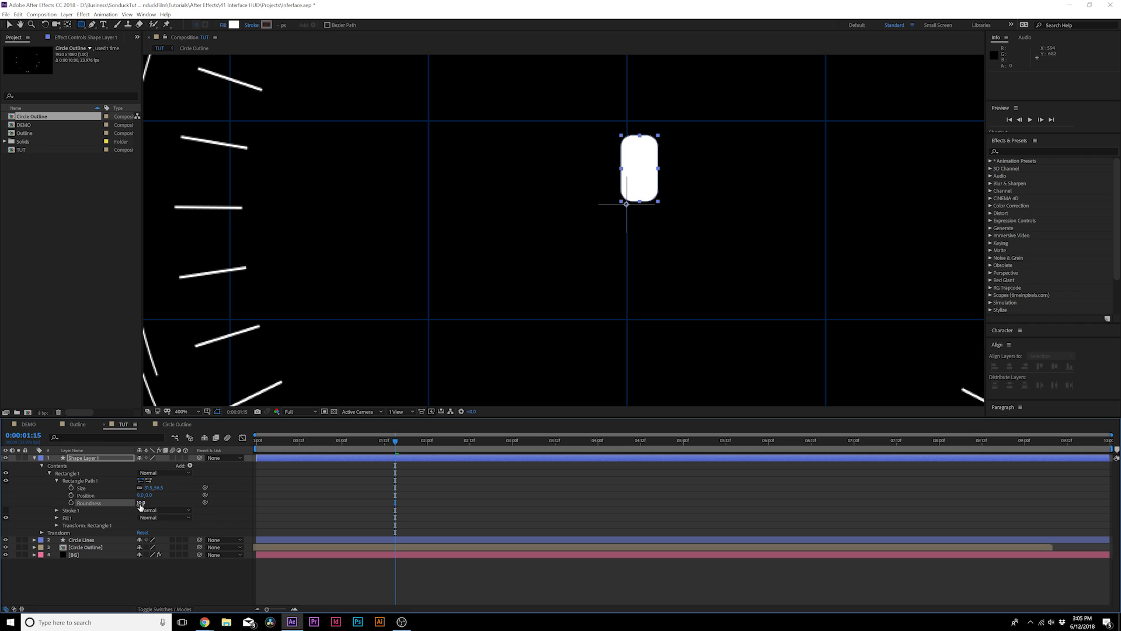
{"action": "left_click", "coordinate": [162, 563]}
{"action": "key", "text": "slash"}
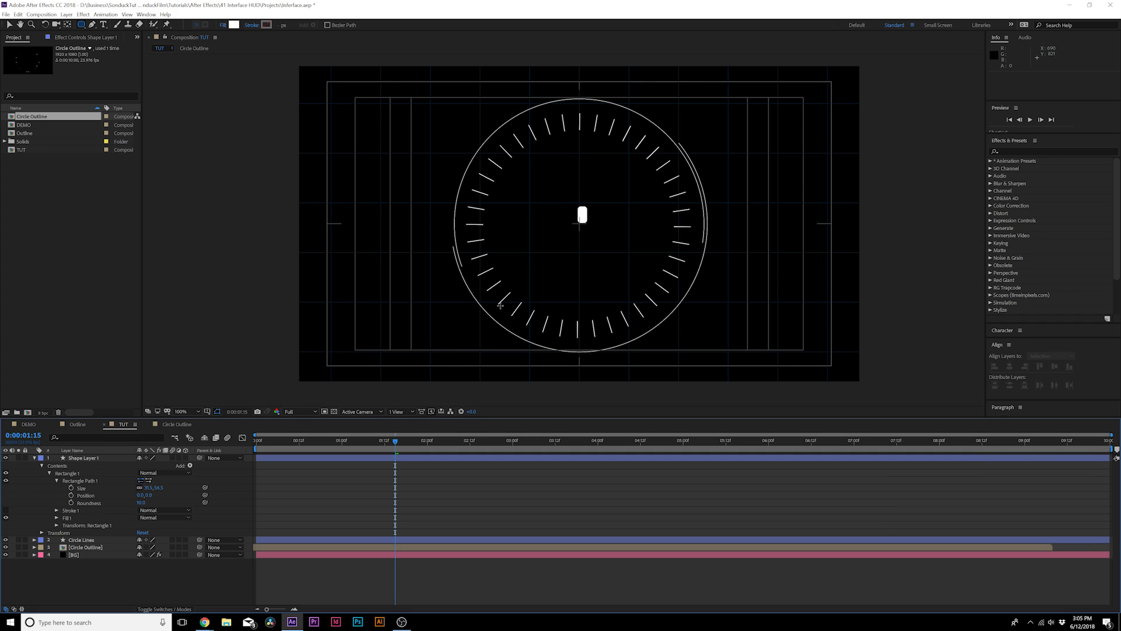
{"action": "key", "text": "period"}
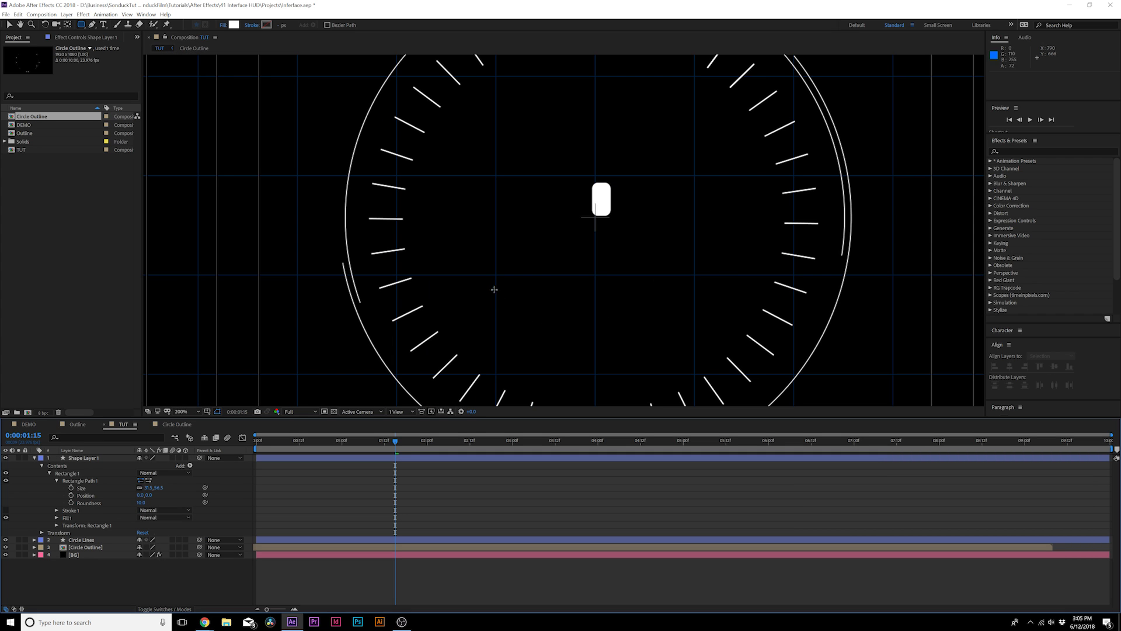
{"action": "left_click", "coordinate": [83, 459]}
Step: Add a Repeater to the rectangle and raise its copies to 35
{"action": "left_click", "coordinate": [190, 466]}
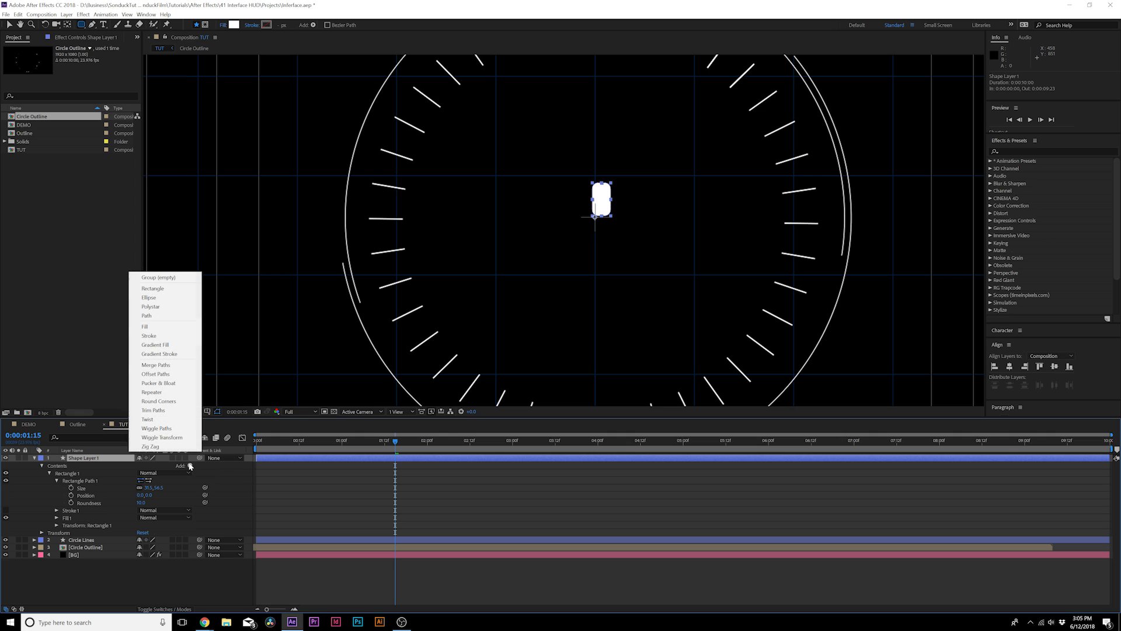
{"action": "left_click", "coordinate": [158, 390]}
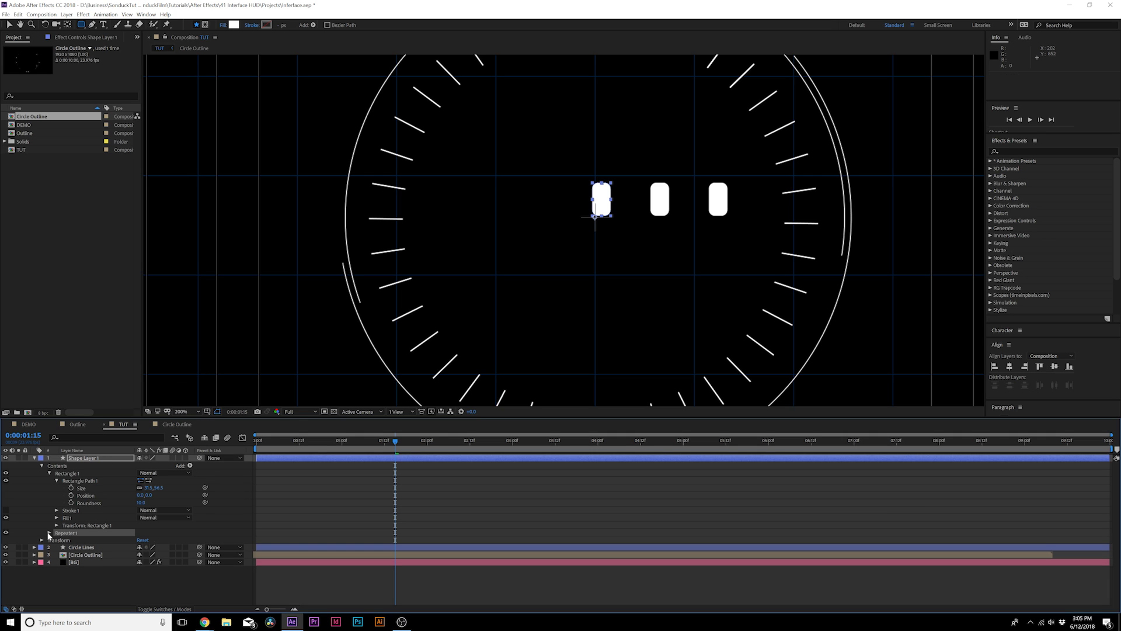
{"action": "left_click", "coordinate": [49, 533]}
{"action": "left_click_drag", "start_coordinate": [140, 543], "coordinate": [160, 542]}
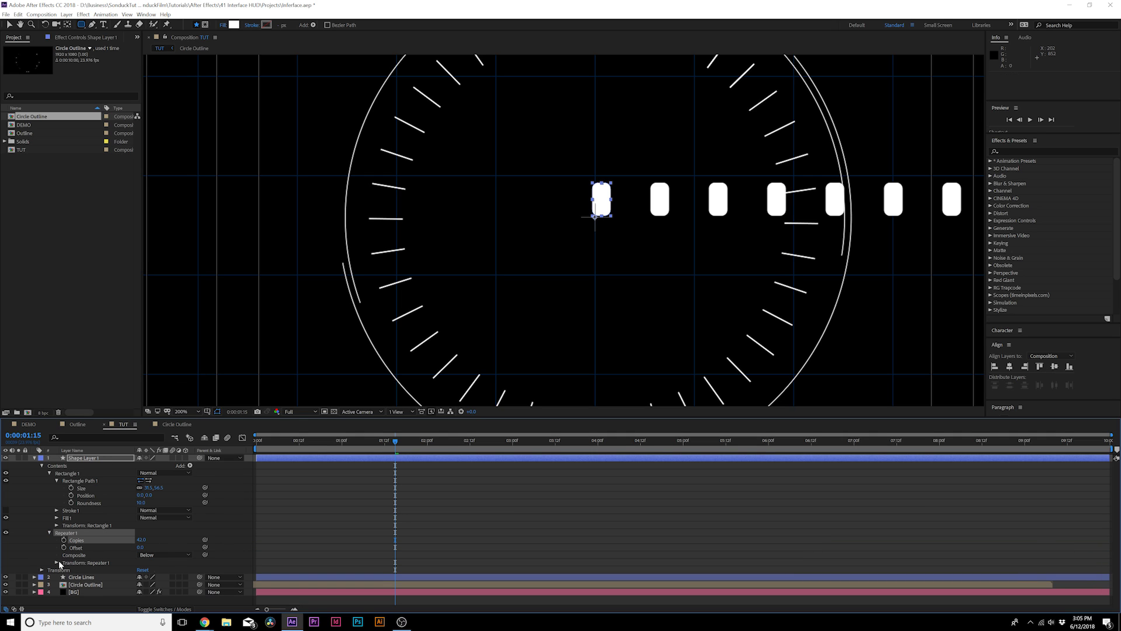
Step: Set the Repeater position offset to 0 and rotation to 11°, widening the ring and trimming the copy count
{"action": "left_click", "coordinate": [57, 563]}
{"action": "scroll", "coordinate": [105, 546], "scroll_direction": "down", "scroll_amount": 2}
{"action": "left_click", "coordinate": [140, 549]}
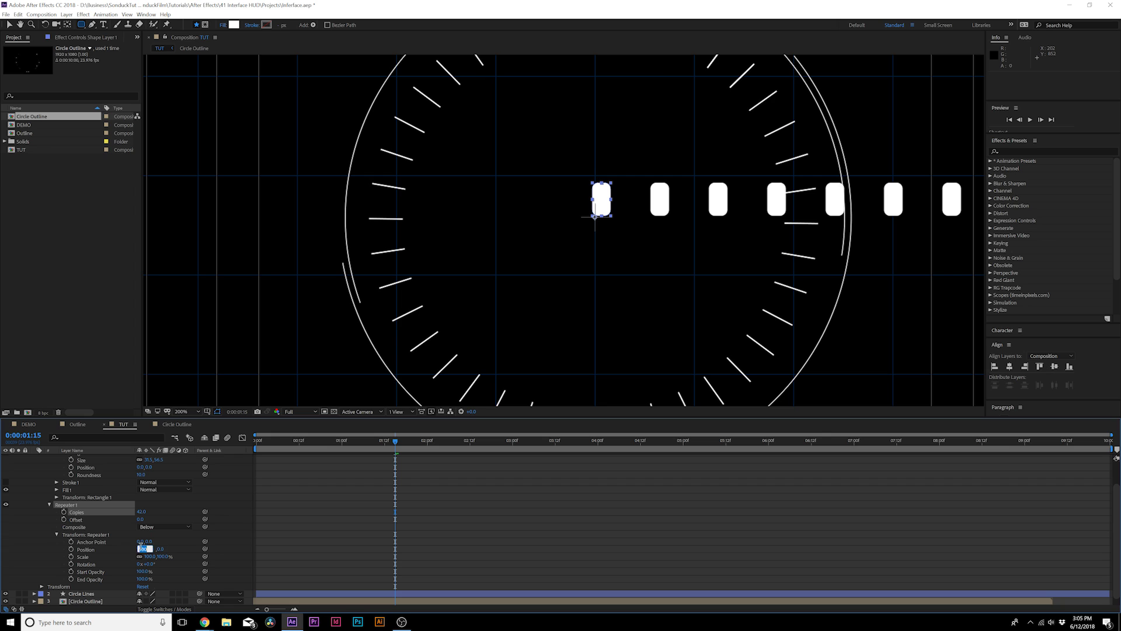
{"action": "type", "text": "0"}
{"action": "key", "text": "Return"}
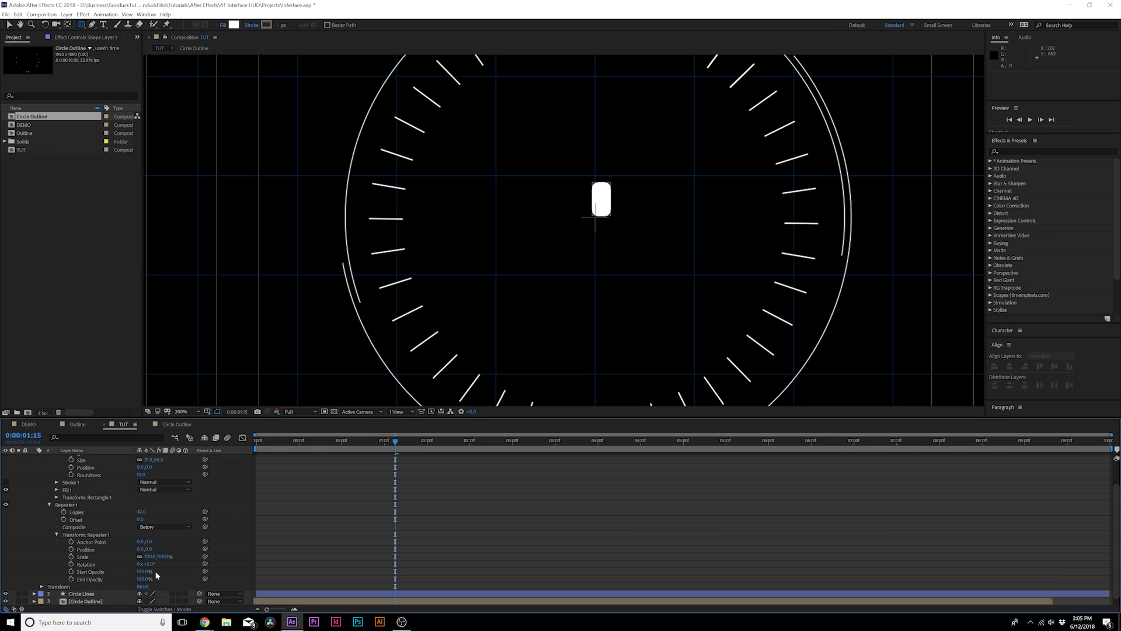
{"action": "left_click_drag", "start_coordinate": [147, 564], "coordinate": [232, 539]}
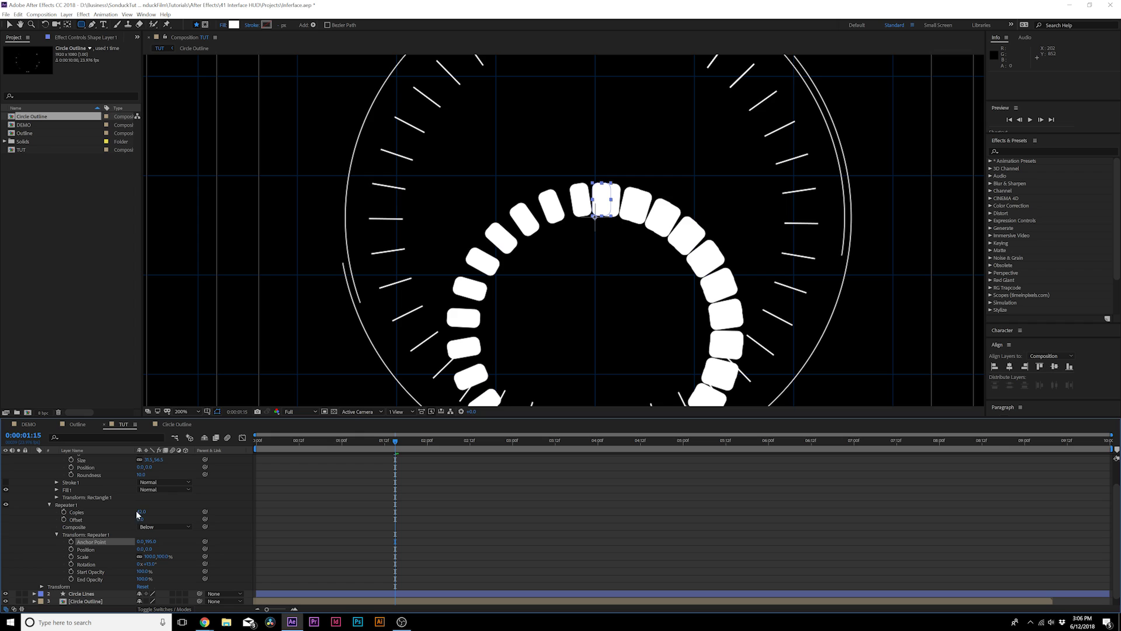
{"action": "left_click_drag", "start_coordinate": [141, 511], "coordinate": [136, 512]}
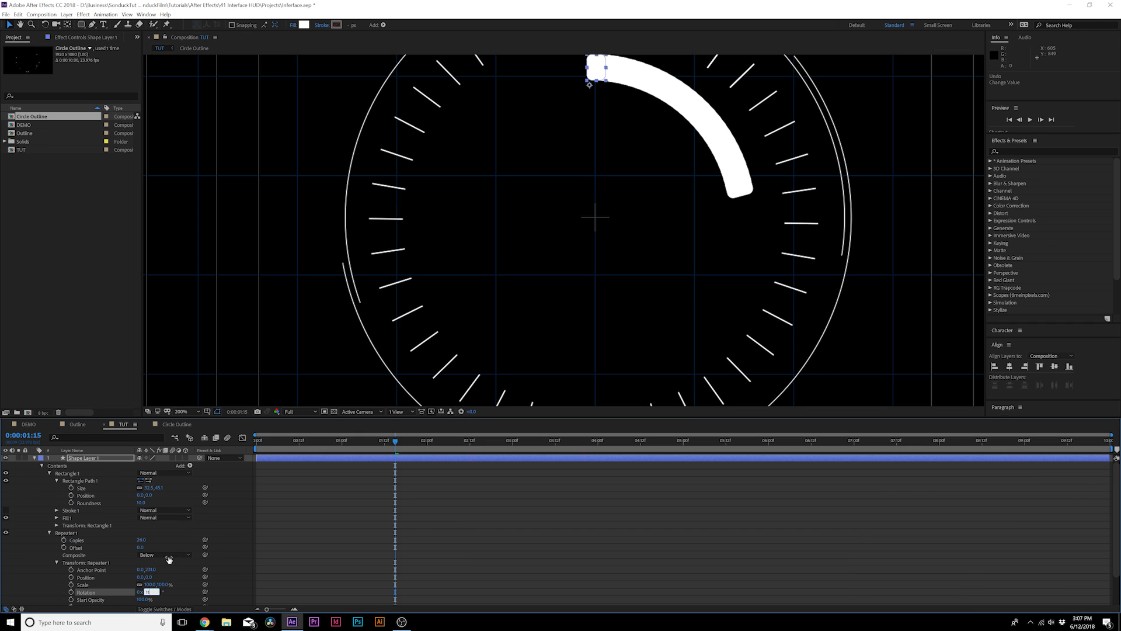
{"action": "left_click", "coordinate": [169, 559]}
{"action": "left_click", "coordinate": [162, 549]}
{"action": "left_click_drag", "start_coordinate": [143, 541], "coordinate": [149, 541]}
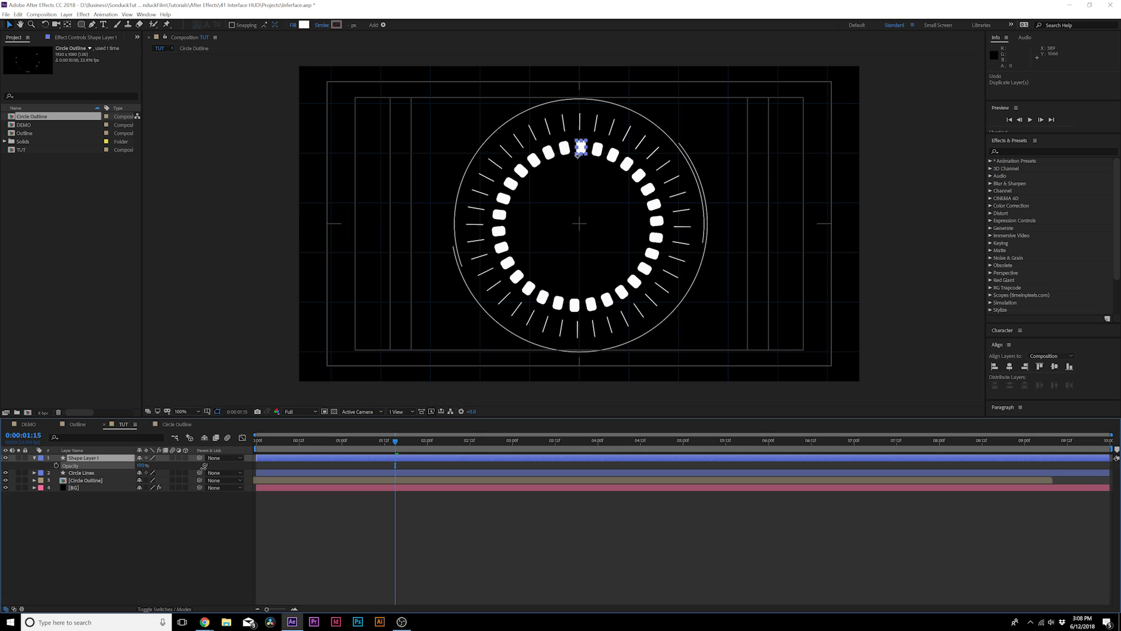
Step: Change the ring's fill colour to dark grey 282828
{"action": "left_click", "coordinate": [304, 25]}
{"action": "left_click_drag", "start_coordinate": [138, 200], "coordinate": [105, 224]}
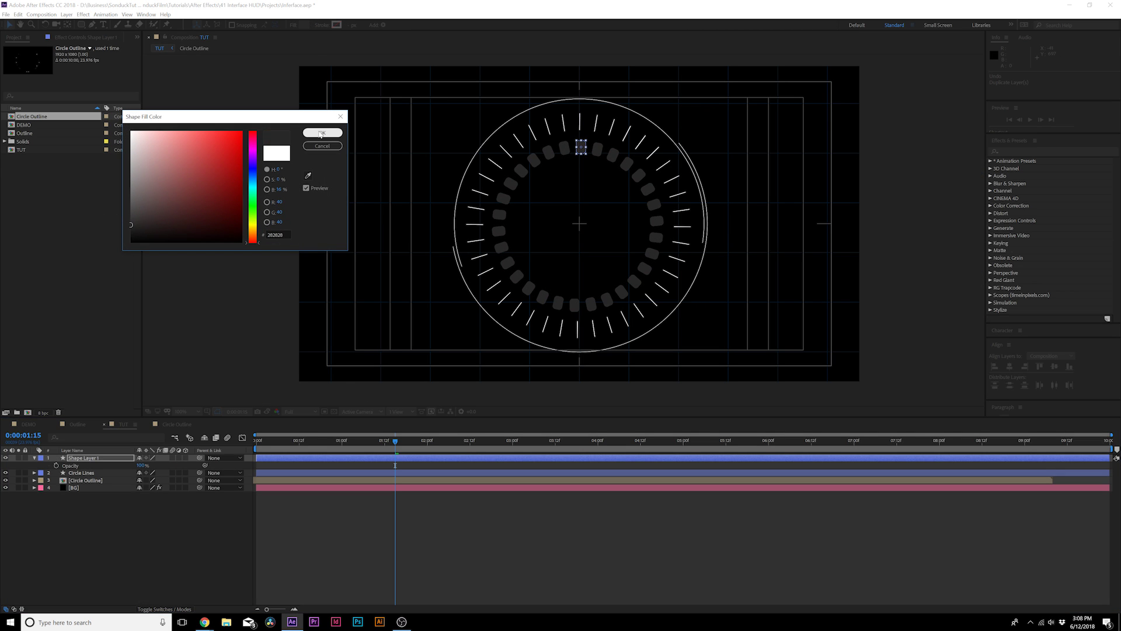
{"action": "left_click", "coordinate": [323, 133]}
Step: Duplicate the ring layer and give the copy an orange FFA51B fill
{"action": "left_click", "coordinate": [82, 459]}
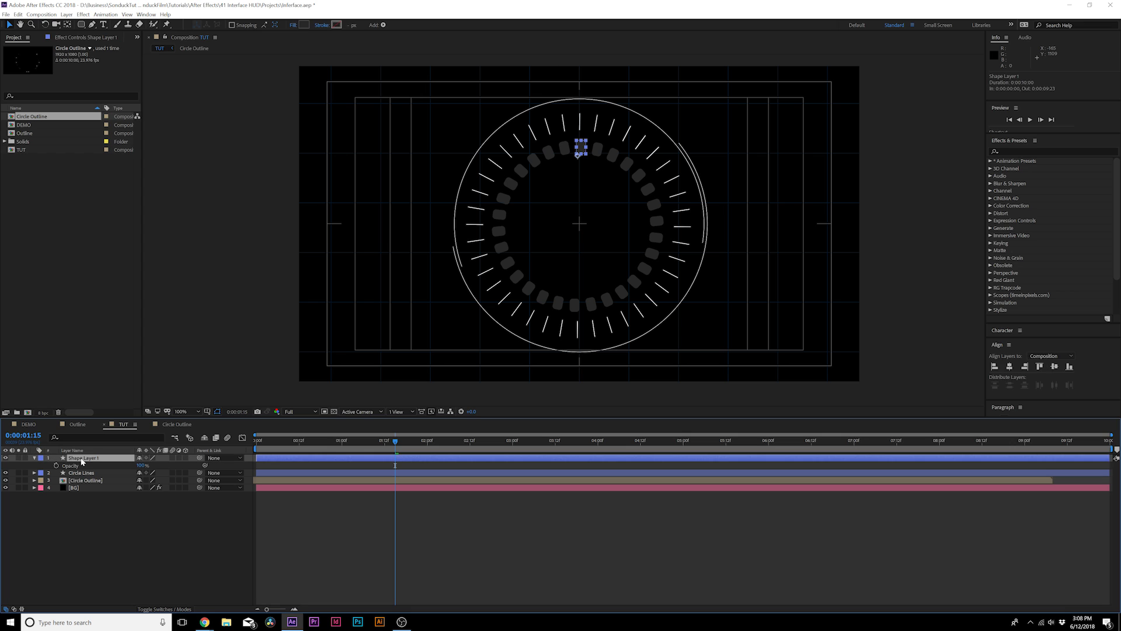
{"action": "key", "text": "ctrl+d"}
{"action": "left_click", "coordinate": [304, 25]}
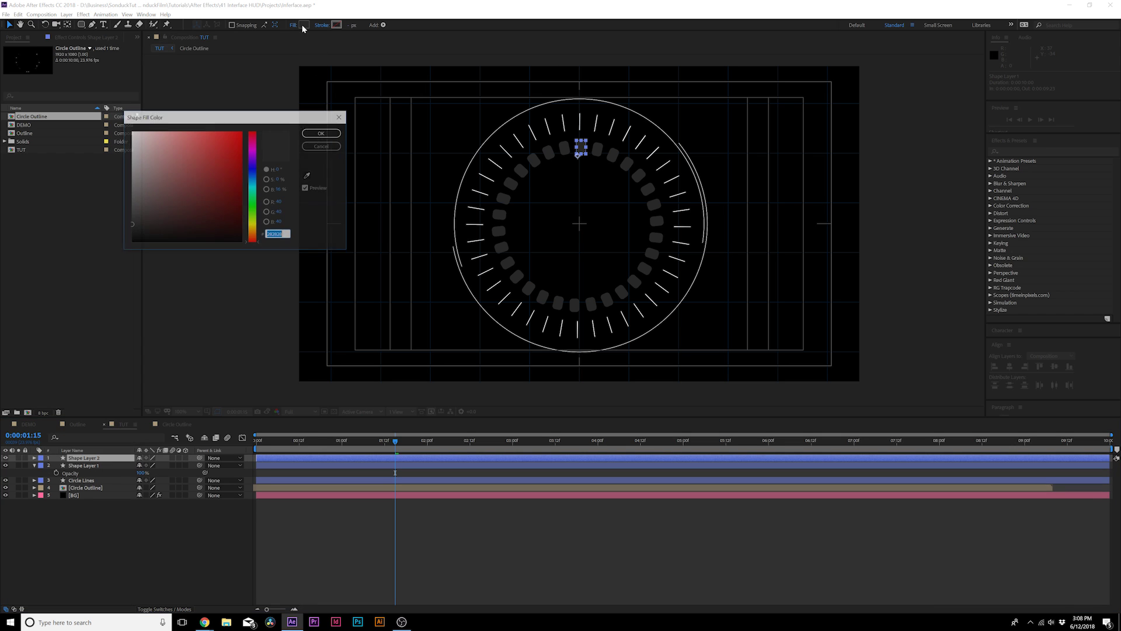
{"action": "left_click", "coordinate": [211, 131]}
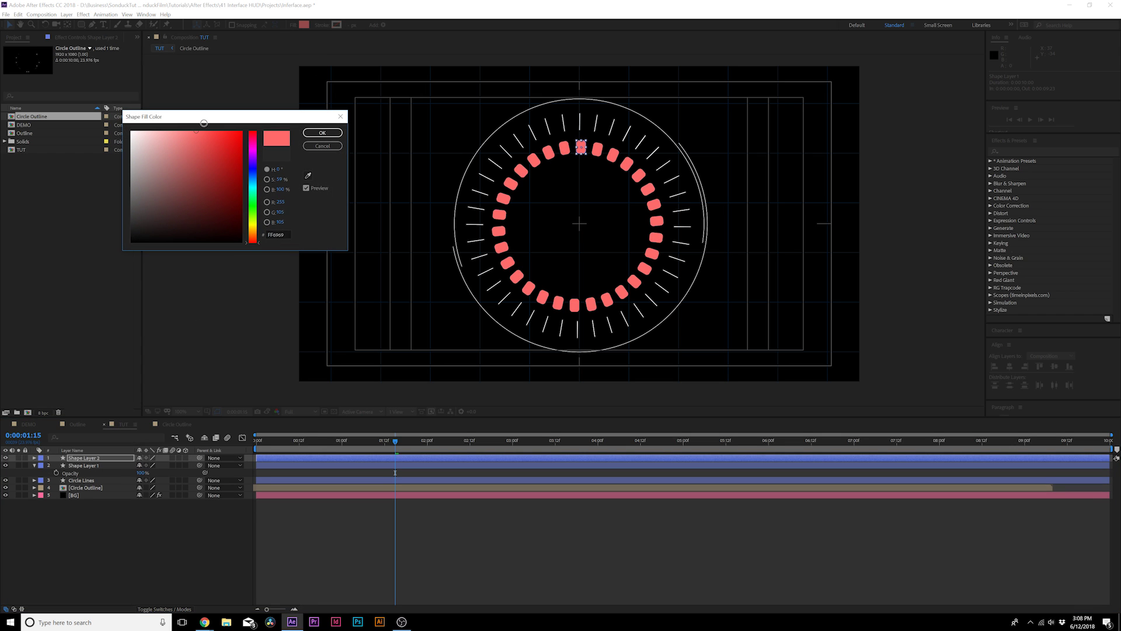
{"action": "left_click", "coordinate": [257, 150]}
{"action": "left_click_drag", "start_coordinate": [253, 224], "coordinate": [252, 231]}
{"action": "left_click", "coordinate": [247, 143]}
{"action": "left_click", "coordinate": [228, 132]}
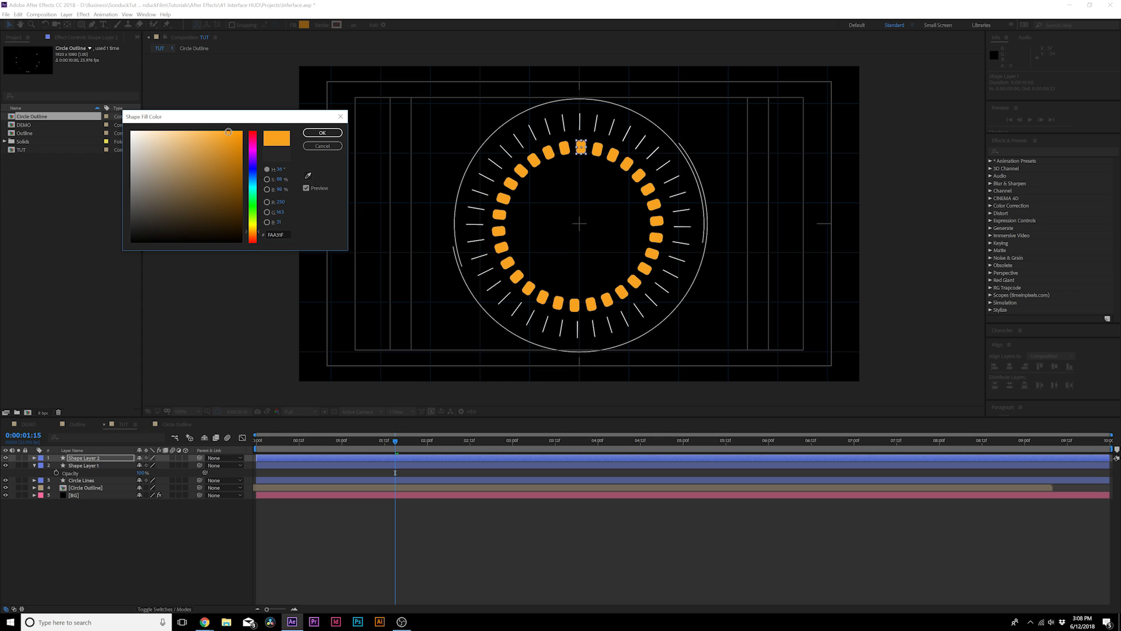
{"action": "left_click", "coordinate": [307, 134]}
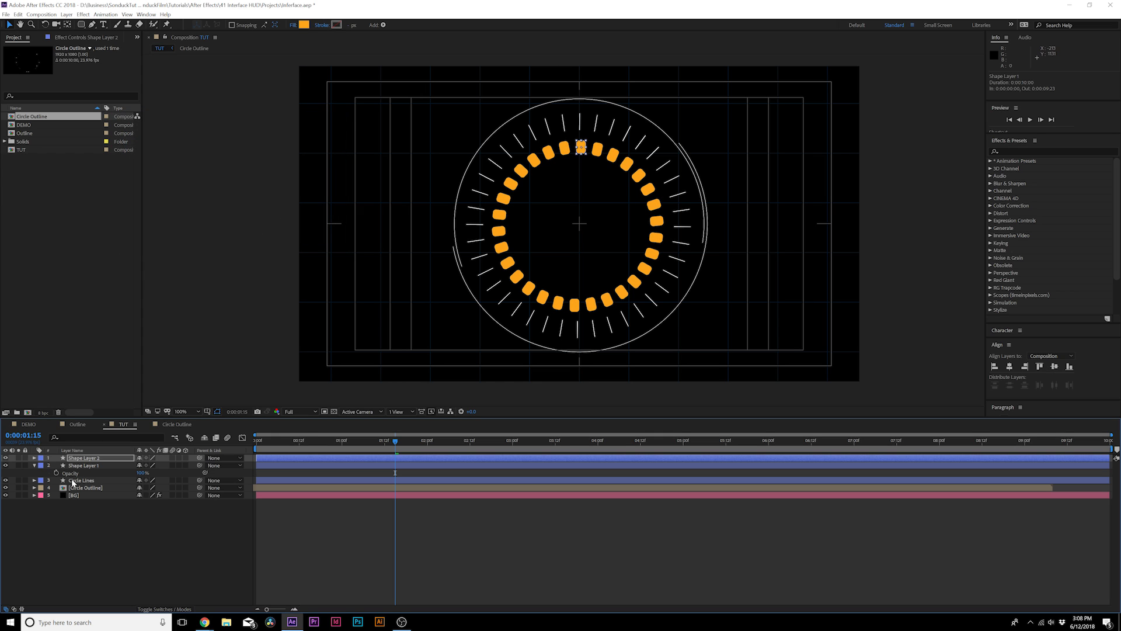
{"action": "left_click", "coordinate": [34, 458]}
Step: Reduce the orange ring's Repeater Copies to 9
{"action": "left_click", "coordinate": [42, 466]}
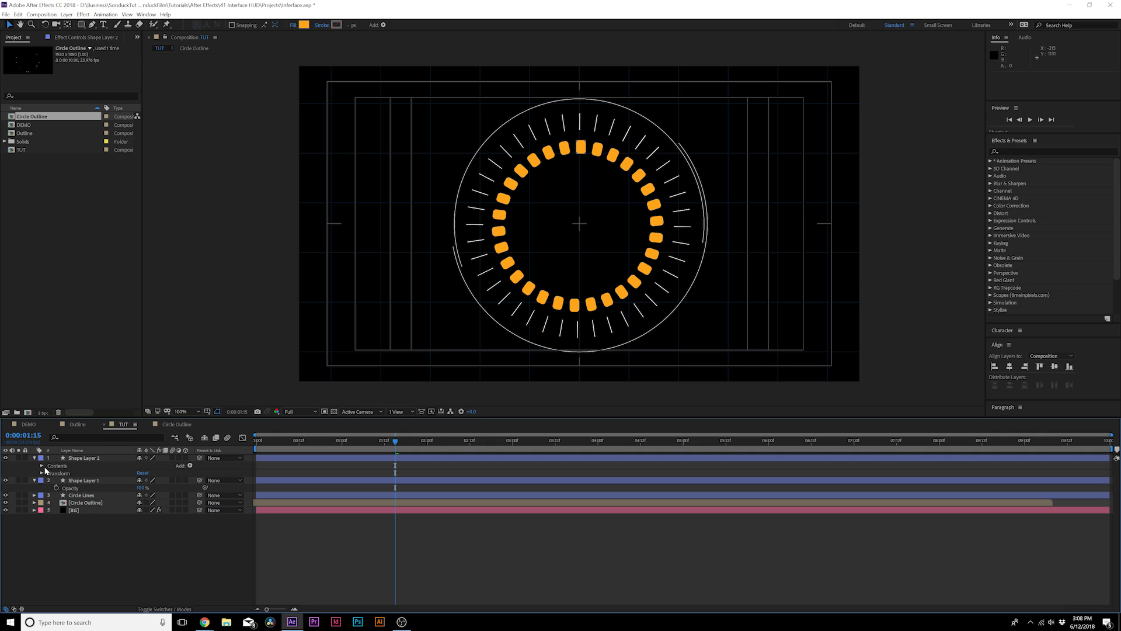
{"action": "left_click", "coordinate": [48, 473]}
{"action": "left_click", "coordinate": [49, 473]}
{"action": "left_click", "coordinate": [49, 473]}
{"action": "left_click", "coordinate": [49, 473]}
{"action": "left_click", "coordinate": [49, 481]}
{"action": "left_click_drag", "start_coordinate": [141, 488], "coordinate": [132, 487]}
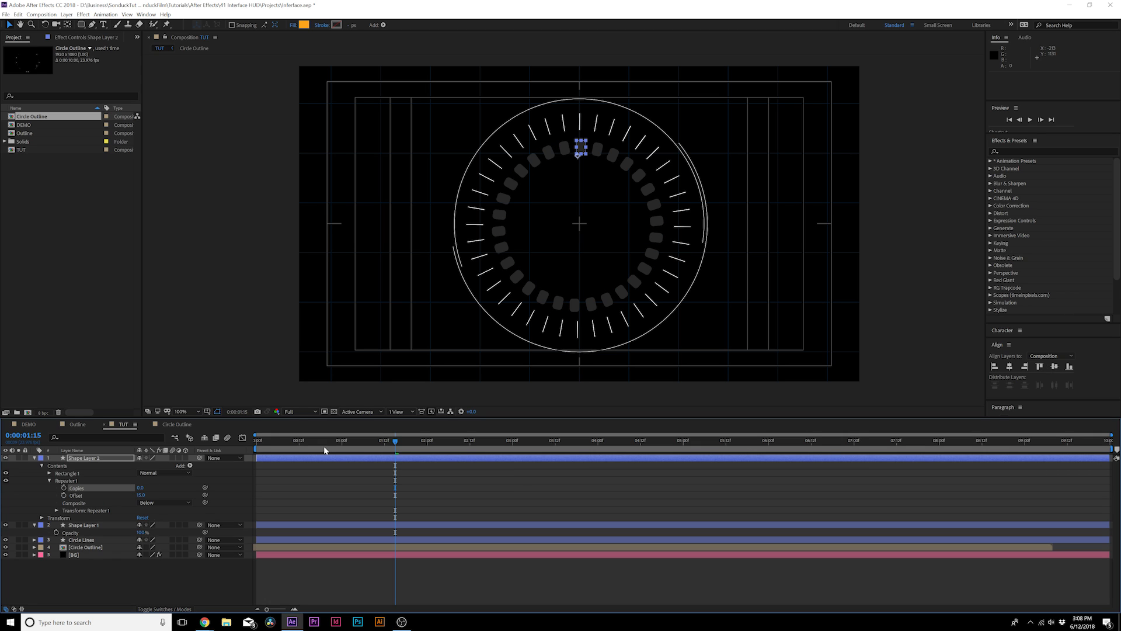
Step: Keyframe the orange ring's Copies at 0:00:02:22 (23), 0:00:03:15 (lower) and 0:00:04:16 (about 23), then preview
{"action": "left_click", "coordinate": [65, 489]}
{"action": "left_click_drag", "start_coordinate": [401, 439], "coordinate": [506, 444]}
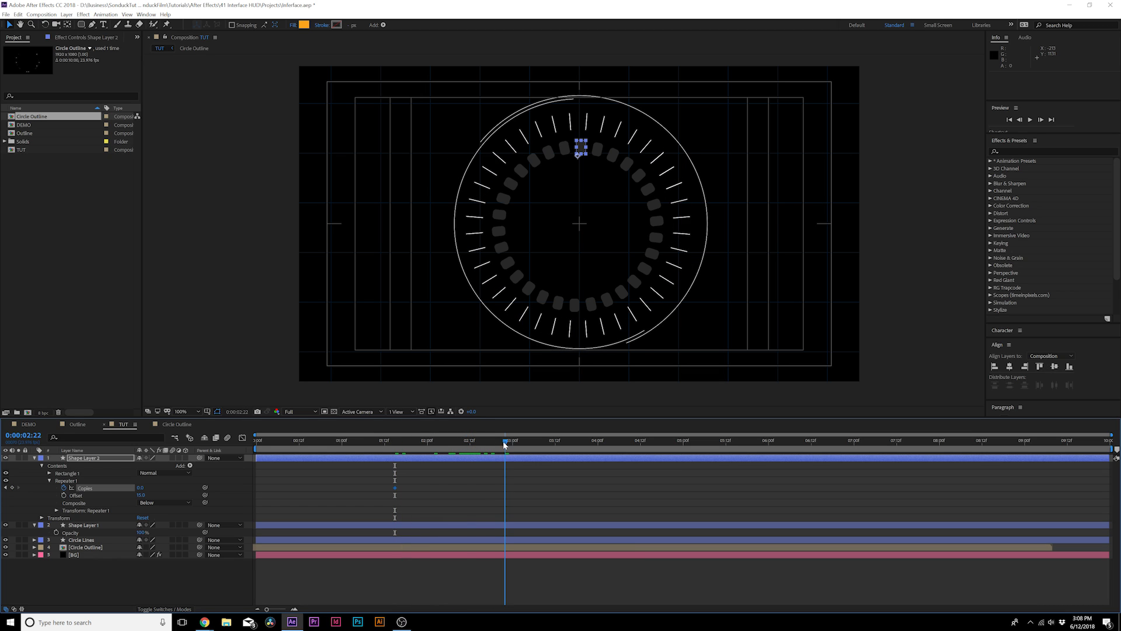
{"action": "mouse_move", "coordinate": [141, 489]}
{"action": "left_mouse_down"}
{"action": "mouse_move", "coordinate": [169, 489]}
{"action": "mouse_move", "coordinate": [151, 491]}
{"action": "left_mouse_up"}
{"action": "left_click_drag", "start_coordinate": [505, 442], "coordinate": [566, 442]}
{"action": "left_click_drag", "start_coordinate": [140, 487], "coordinate": [139, 487]}
{"action": "left_click_drag", "start_coordinate": [593, 444], "coordinate": [655, 442]}
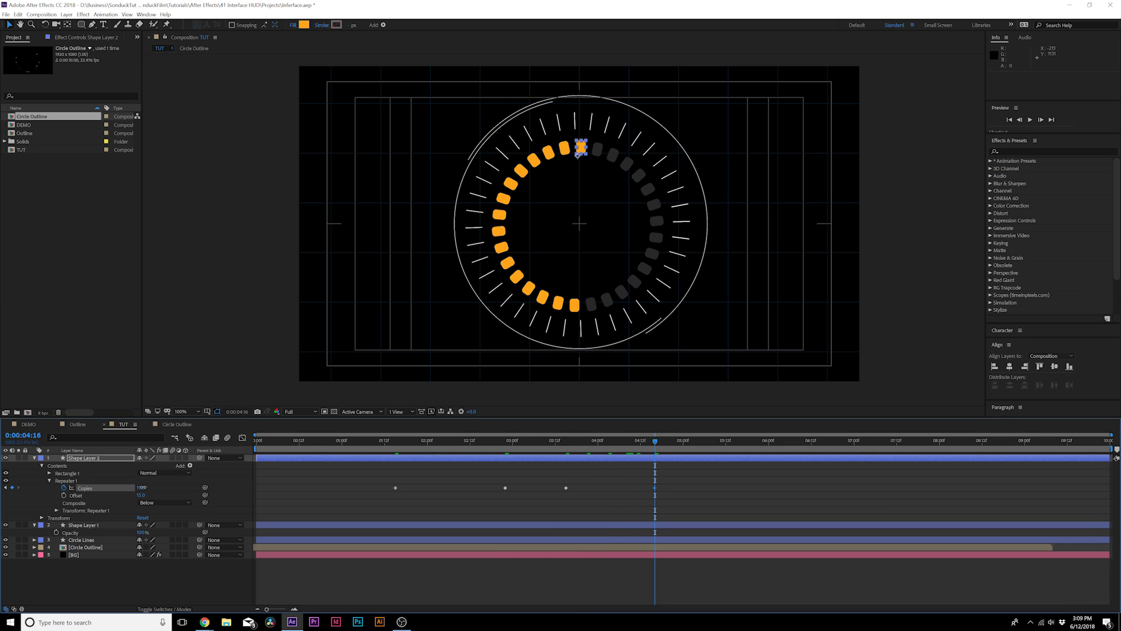
{"action": "left_click_drag", "start_coordinate": [141, 487], "coordinate": [142, 487]}
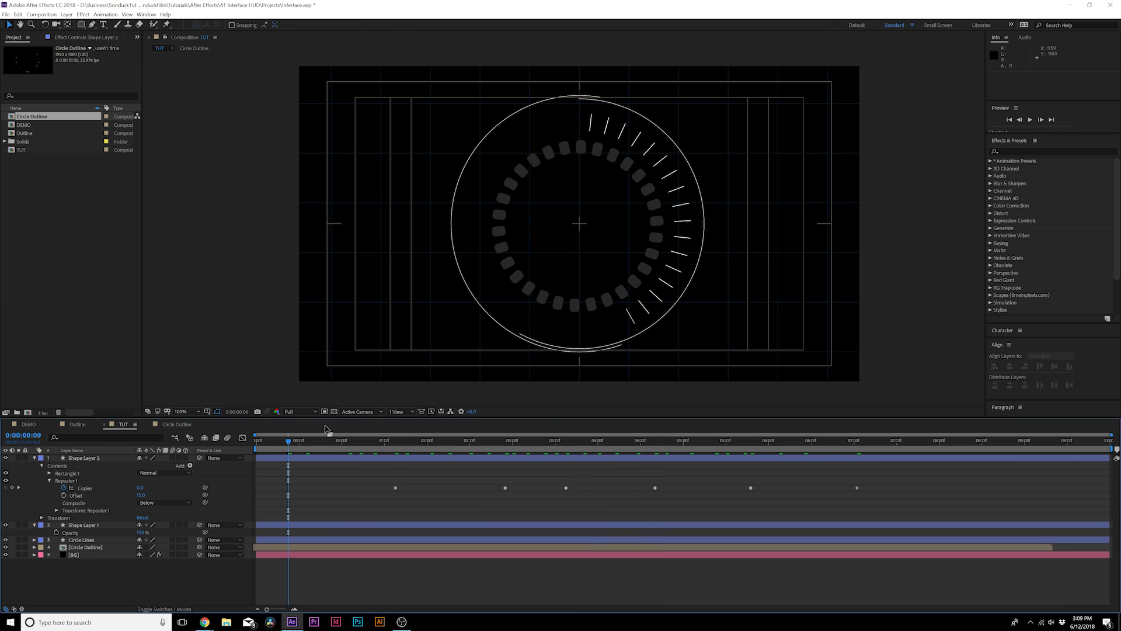
{"action": "left_click_drag", "start_coordinate": [337, 448], "coordinate": [548, 461]}
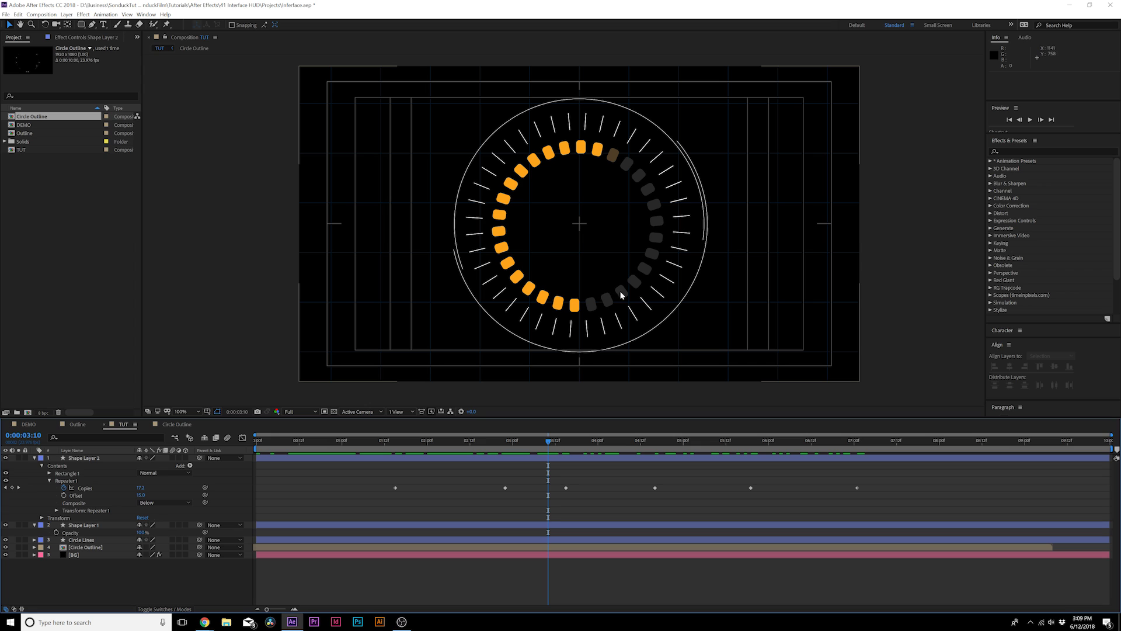
Step: Cut the grey ring to a partial arc with 21 Repeater copies and offset -45
{"action": "left_click", "coordinate": [33, 525]}
{"action": "left_click", "coordinate": [42, 541]}
{"action": "left_click", "coordinate": [42, 533]}
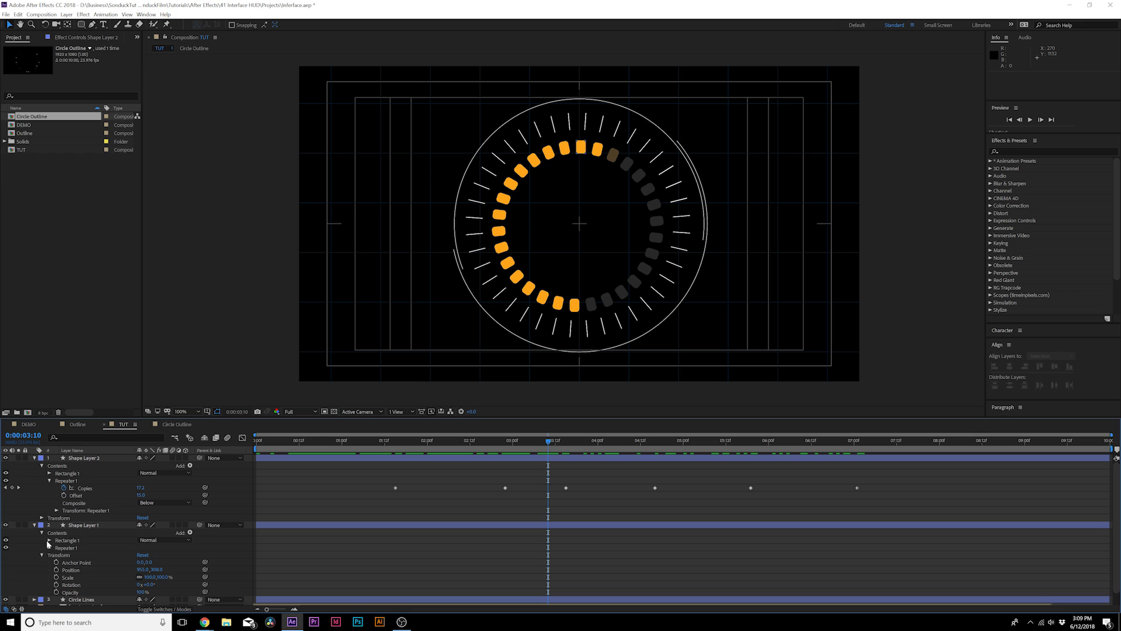
{"action": "left_click", "coordinate": [50, 548]}
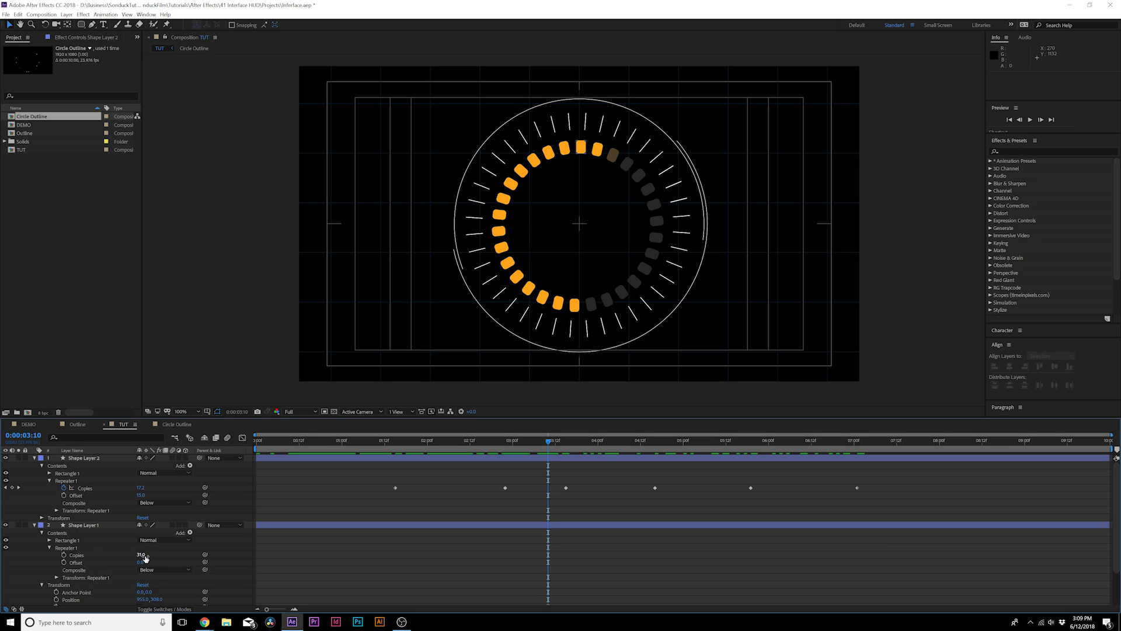
{"action": "left_click_drag", "start_coordinate": [551, 467], "coordinate": [588, 465]}
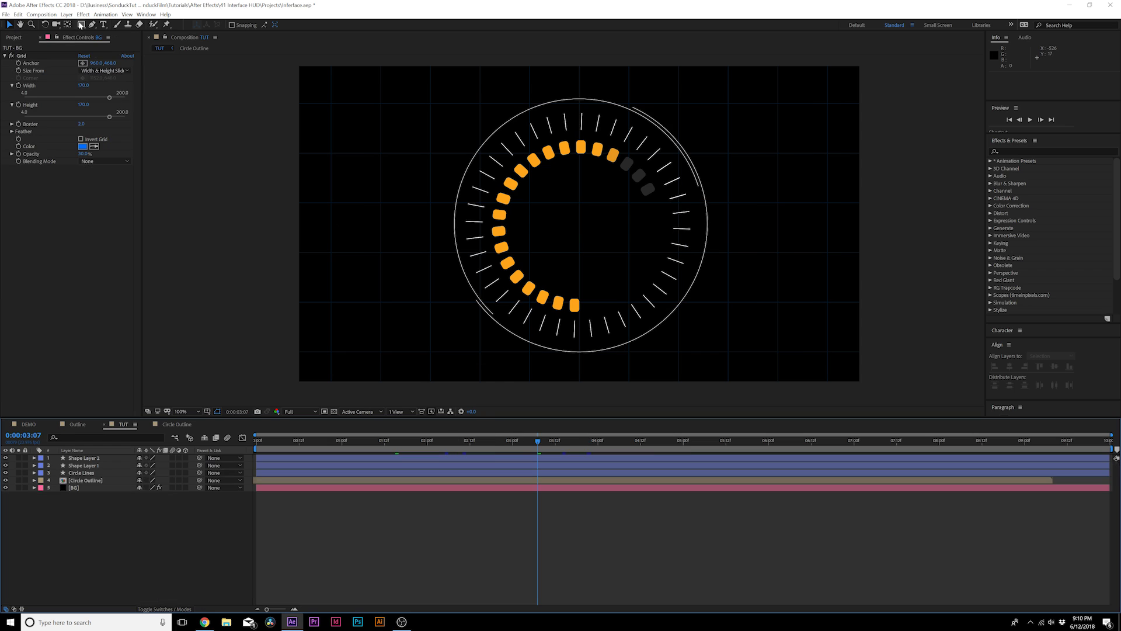
Step: Draw a new circle with the Ellipse tool and align it to the exact comp centre
{"action": "left_click", "coordinate": [81, 24]}
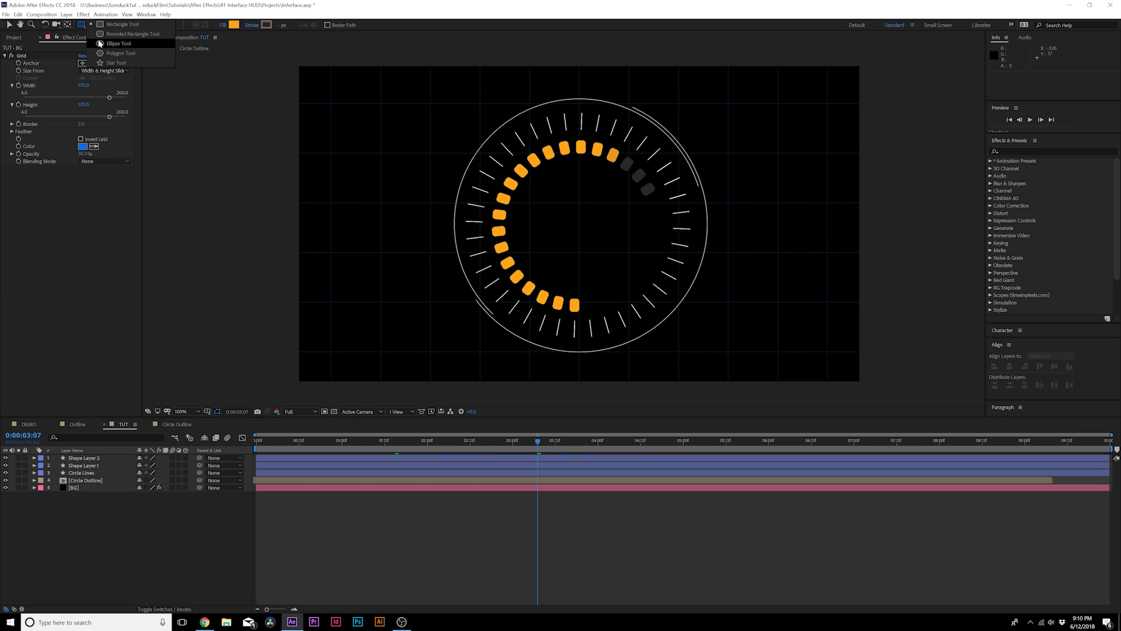
{"action": "left_click", "coordinate": [100, 43]}
{"action": "left_click", "coordinate": [173, 543]}
{"action": "left_click_drag", "start_coordinate": [562, 181], "coordinate": [673, 290]}
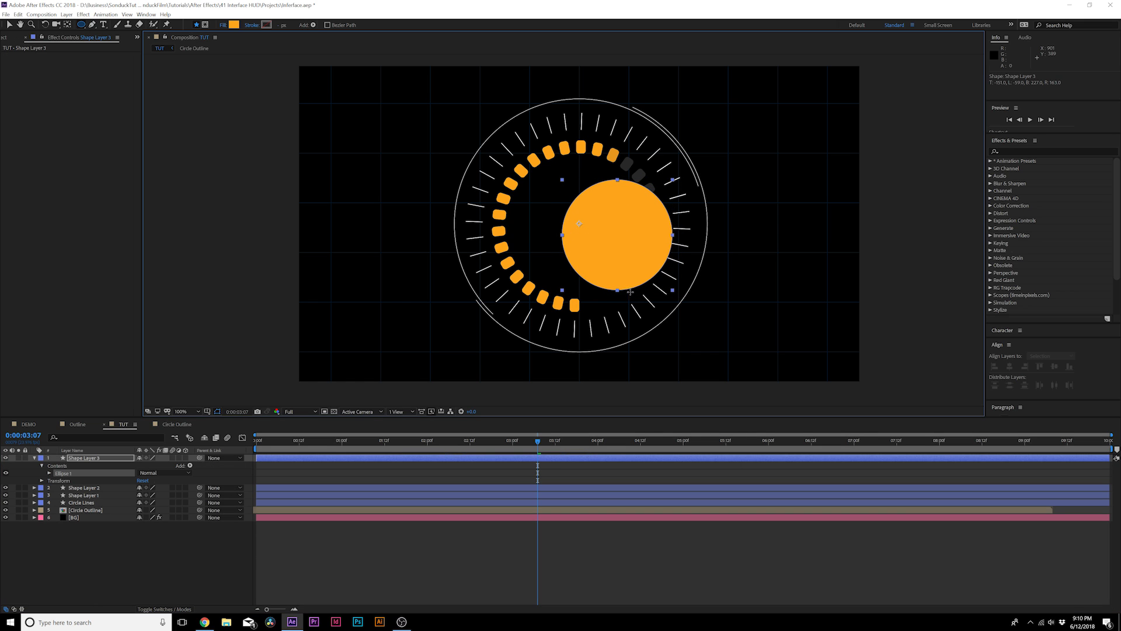
{"action": "key", "text": "v"}
{"action": "key", "text": "ctrl+alt+Home"}
{"action": "key", "text": "ctrl+Home"}
{"action": "left_click", "coordinate": [1010, 366]}
{"action": "left_click", "coordinate": [1054, 366]}
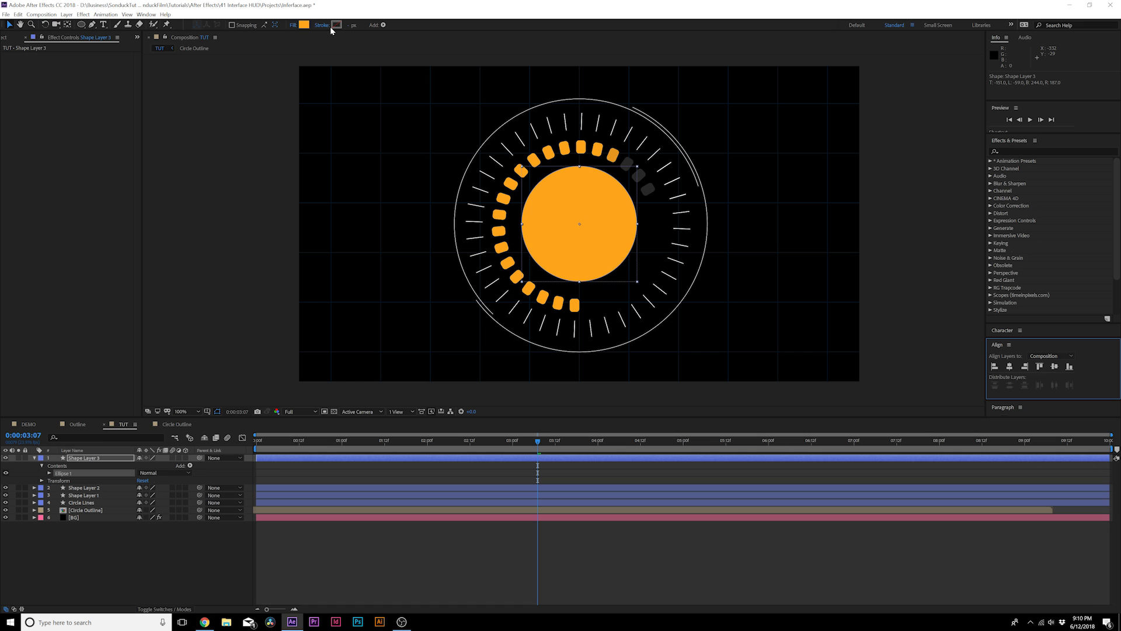
Step: Give the circle no fill and a solid 40 px outline sampled from the dots' orange
{"action": "left_click", "coordinate": [316, 24]}
{"action": "left_click", "coordinate": [594, 195]}
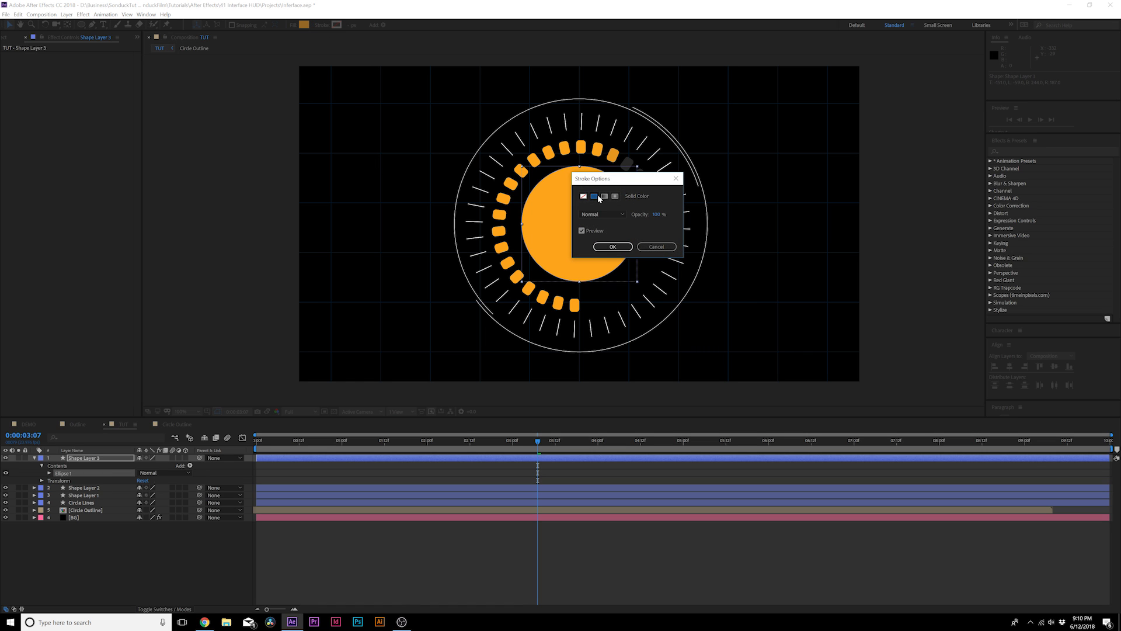
{"action": "left_click", "coordinate": [613, 247]}
{"action": "left_click", "coordinate": [293, 25]}
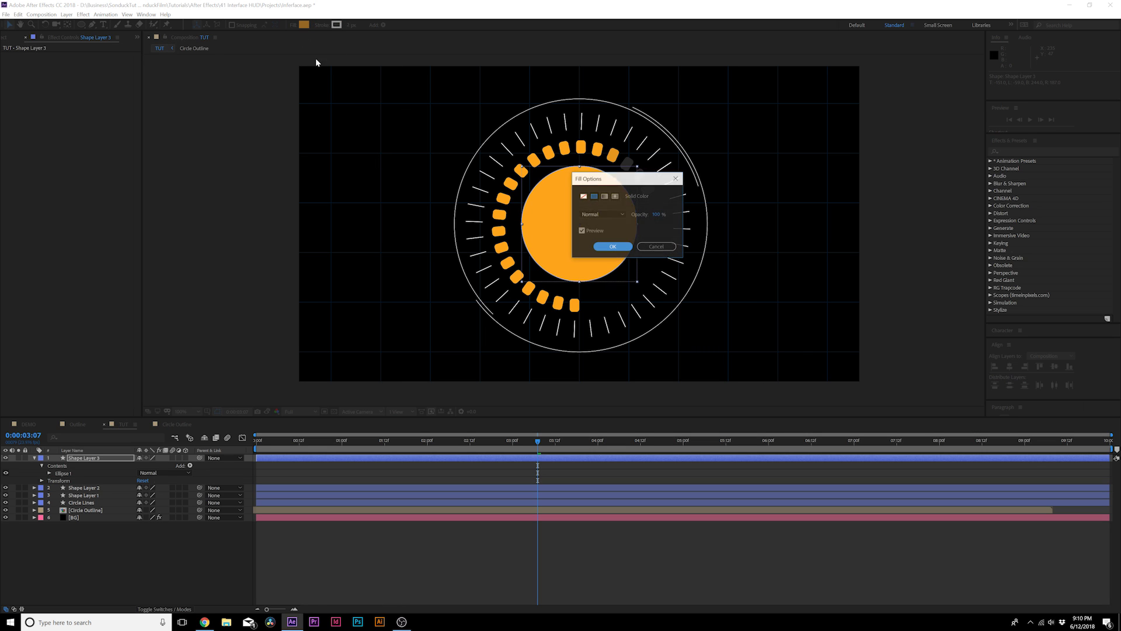
{"action": "left_click", "coordinate": [583, 197]}
{"action": "left_click", "coordinate": [612, 246]}
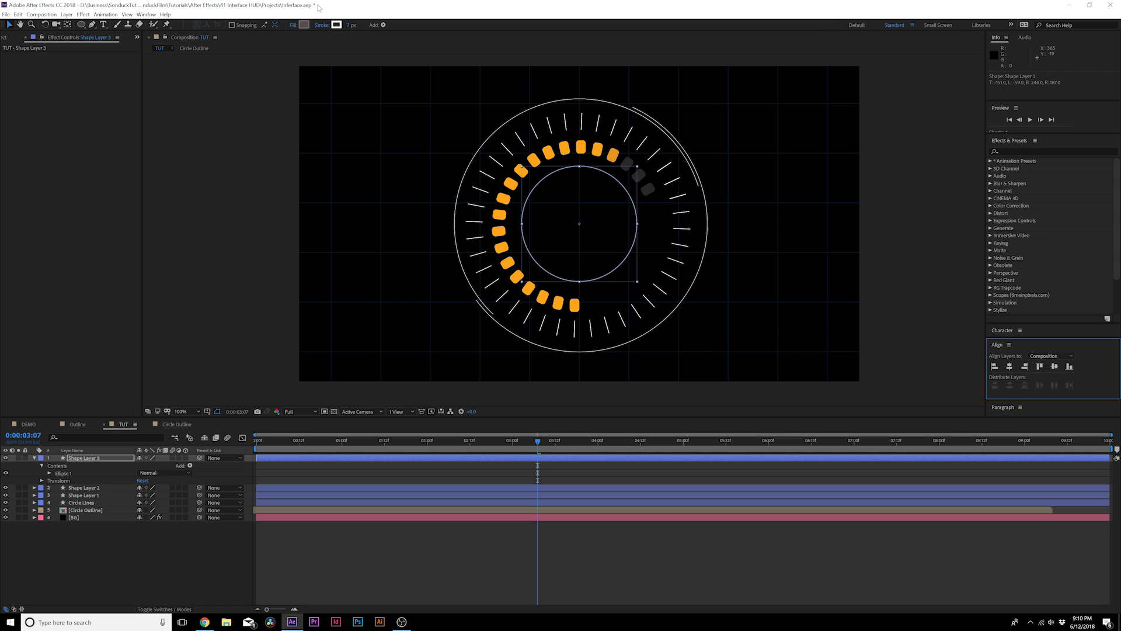
{"action": "left_click_drag", "start_coordinate": [349, 26], "coordinate": [370, 31]}
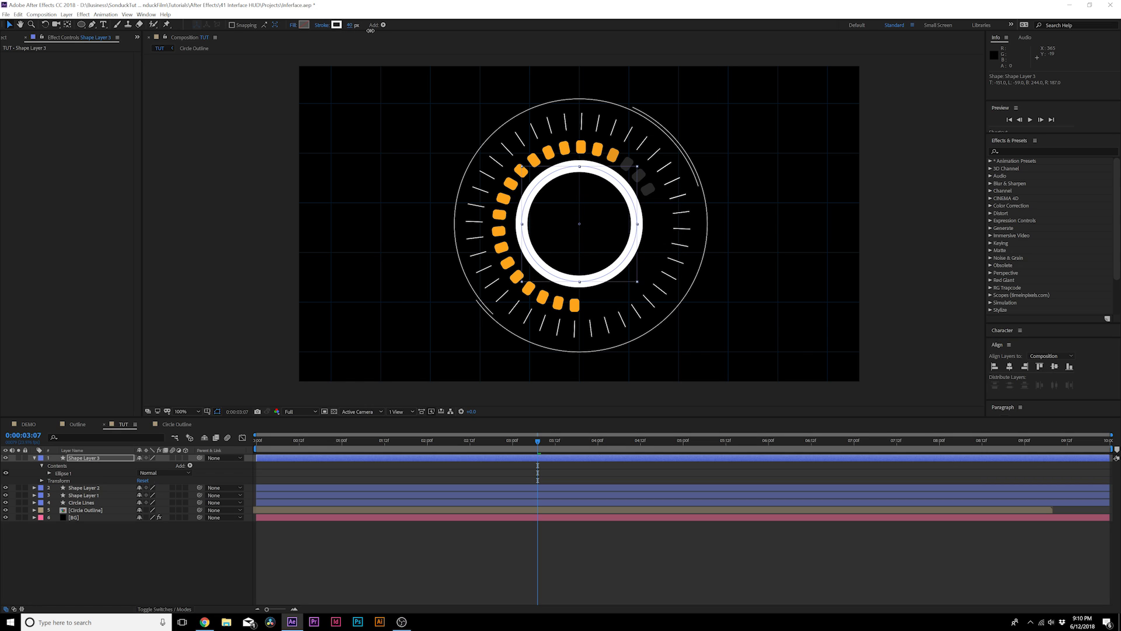
{"action": "left_click", "coordinate": [337, 25]}
{"action": "left_click", "coordinate": [309, 175]}
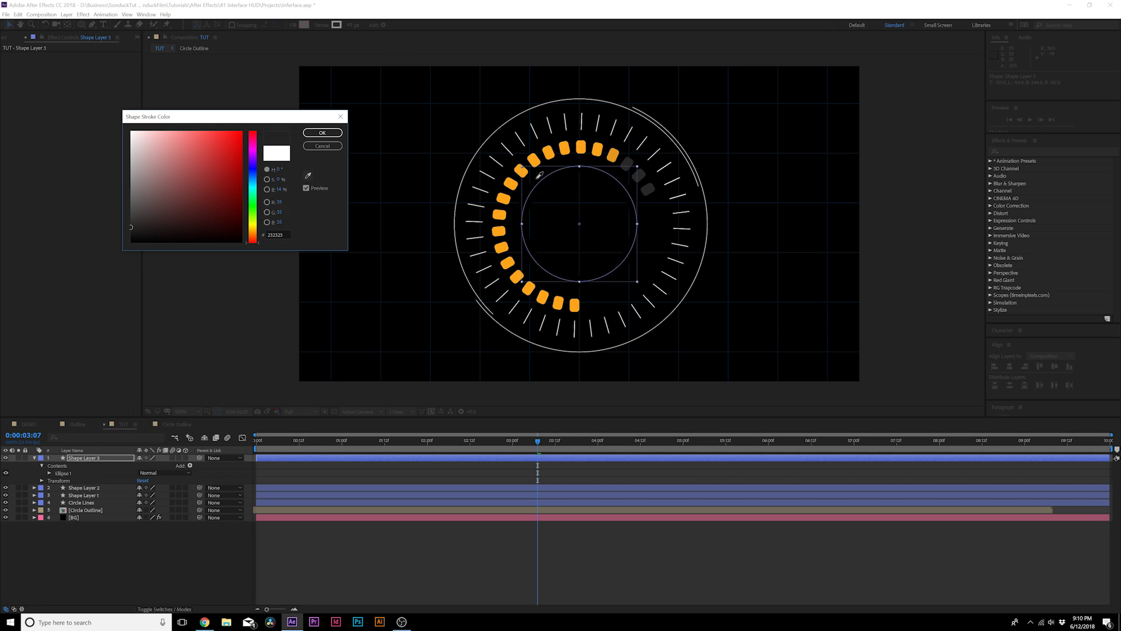
{"action": "left_click", "coordinate": [525, 167]}
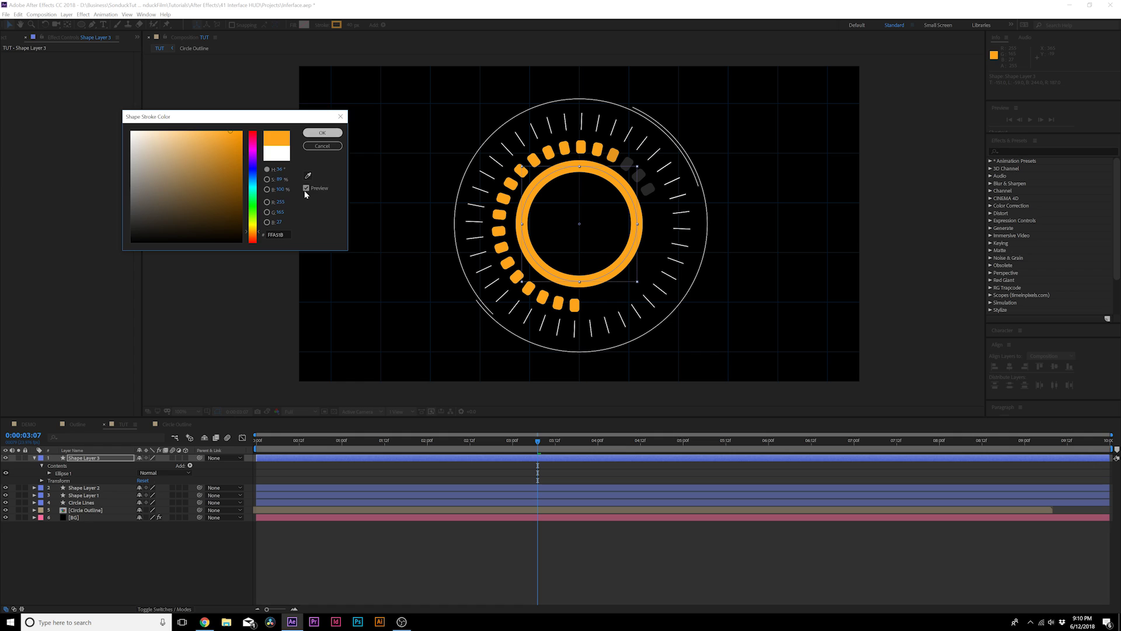
{"action": "left_click", "coordinate": [322, 133]}
{"action": "left_click", "coordinate": [192, 466]}
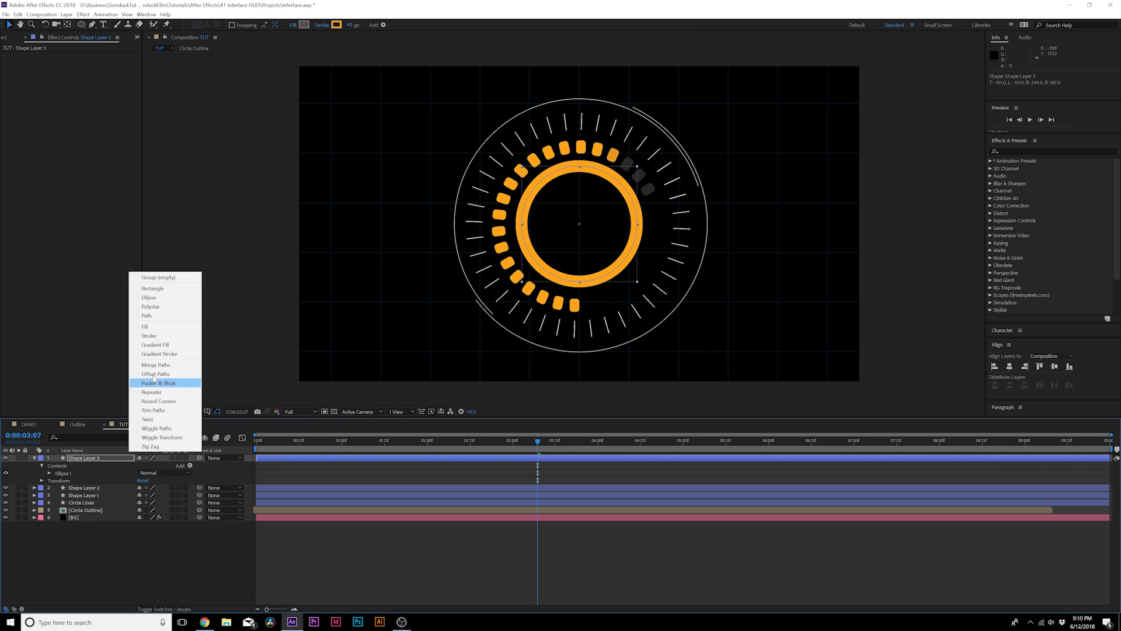
Step: Add Trim Paths with Start at 78% and give the arc a Round Cap
{"action": "left_click", "coordinate": [161, 413]}
{"action": "left_click", "coordinate": [56, 488]}
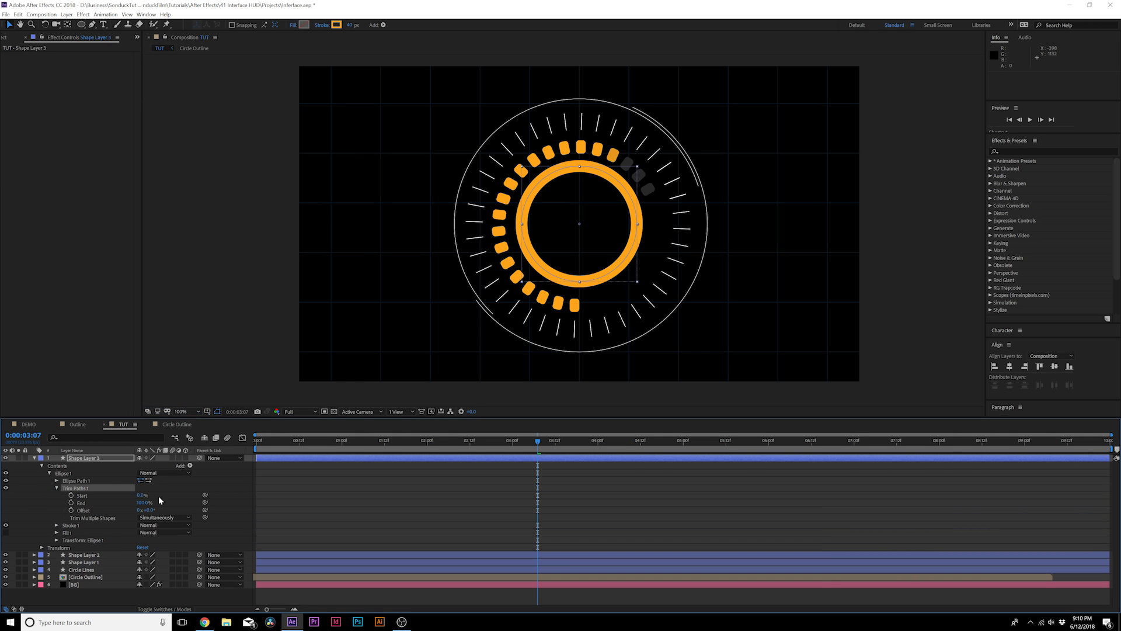
{"action": "left_click_drag", "start_coordinate": [143, 496], "coordinate": [176, 498]}
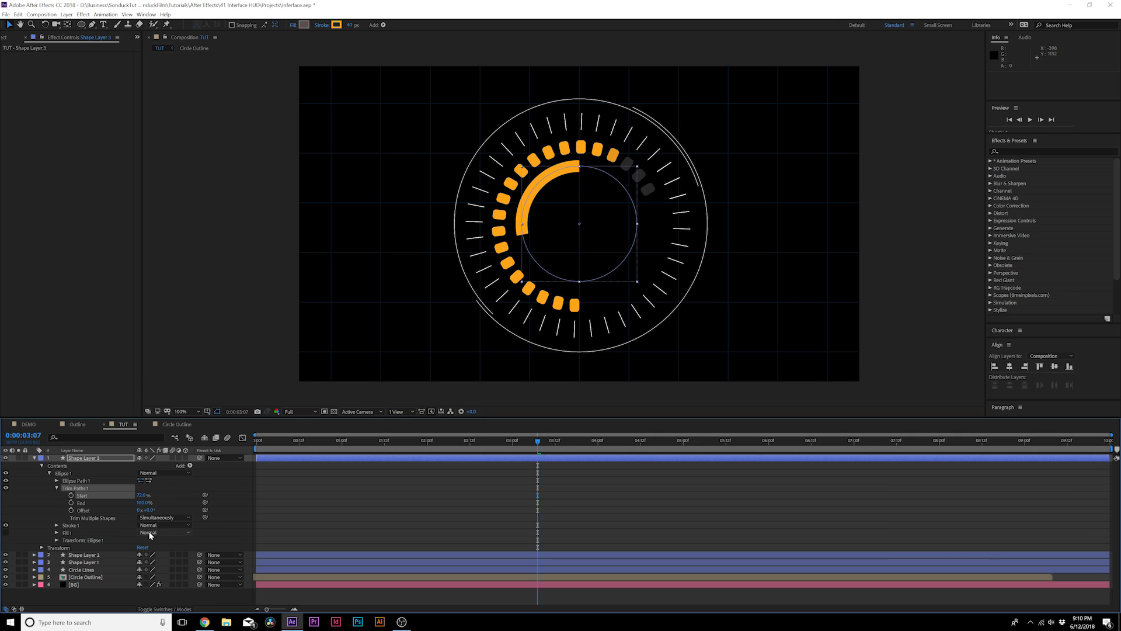
{"action": "left_click", "coordinate": [56, 526]}
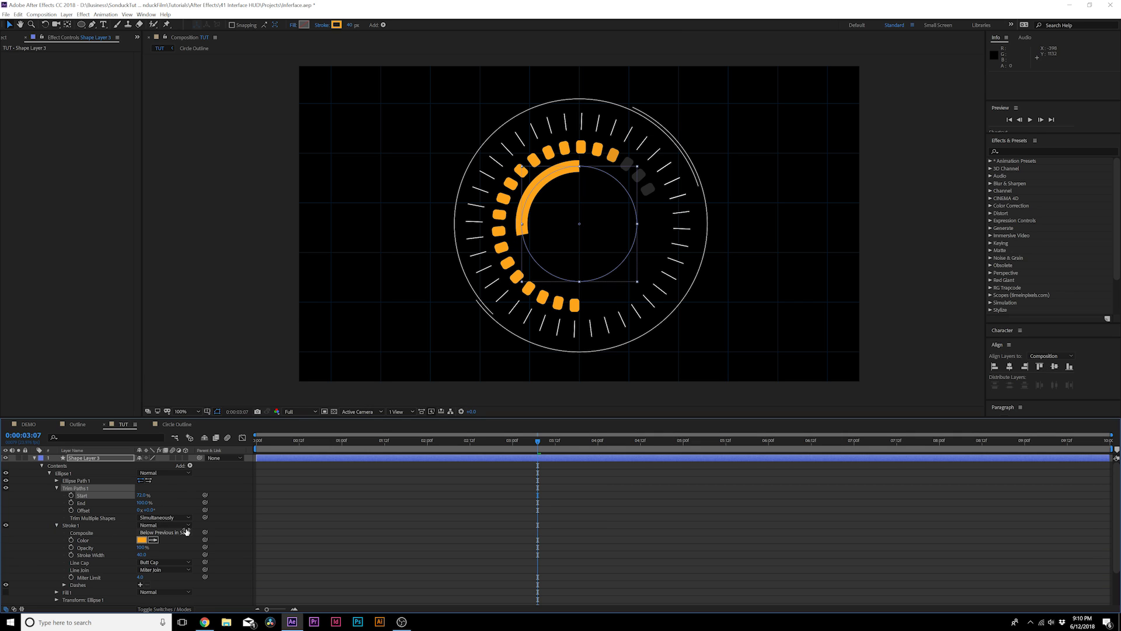
{"action": "left_click", "coordinate": [153, 562]}
{"action": "left_click", "coordinate": [155, 580]}
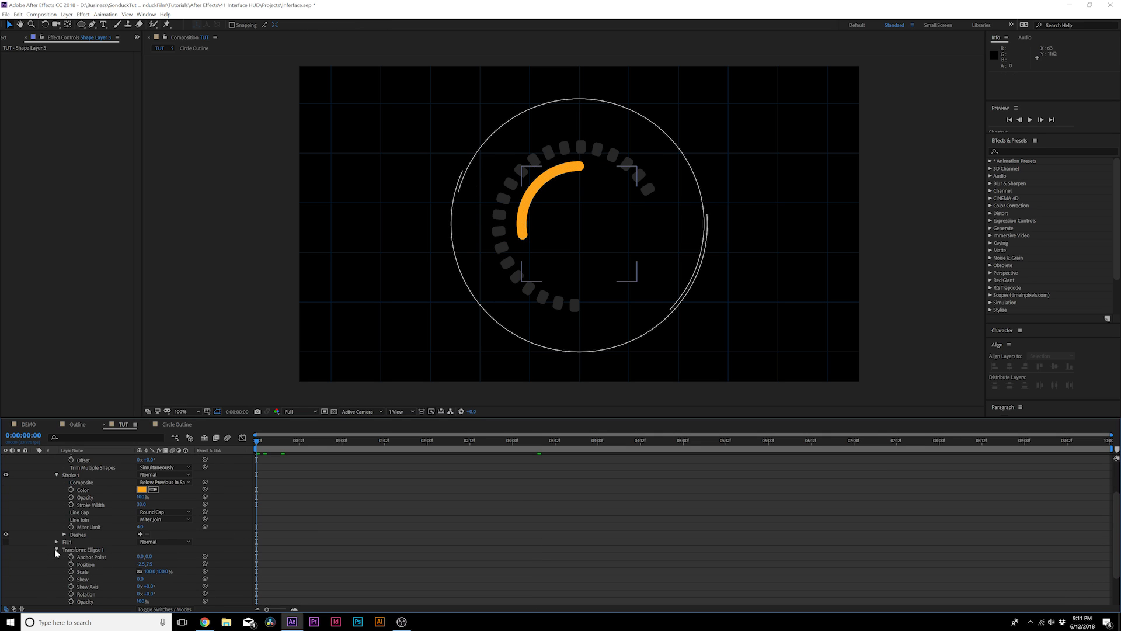
Step: Add a wiggle(2,40) expression to the arc's Rotation and preview the jitter
{"action": "left_click", "coordinate": [71, 594], "text": "alt"}
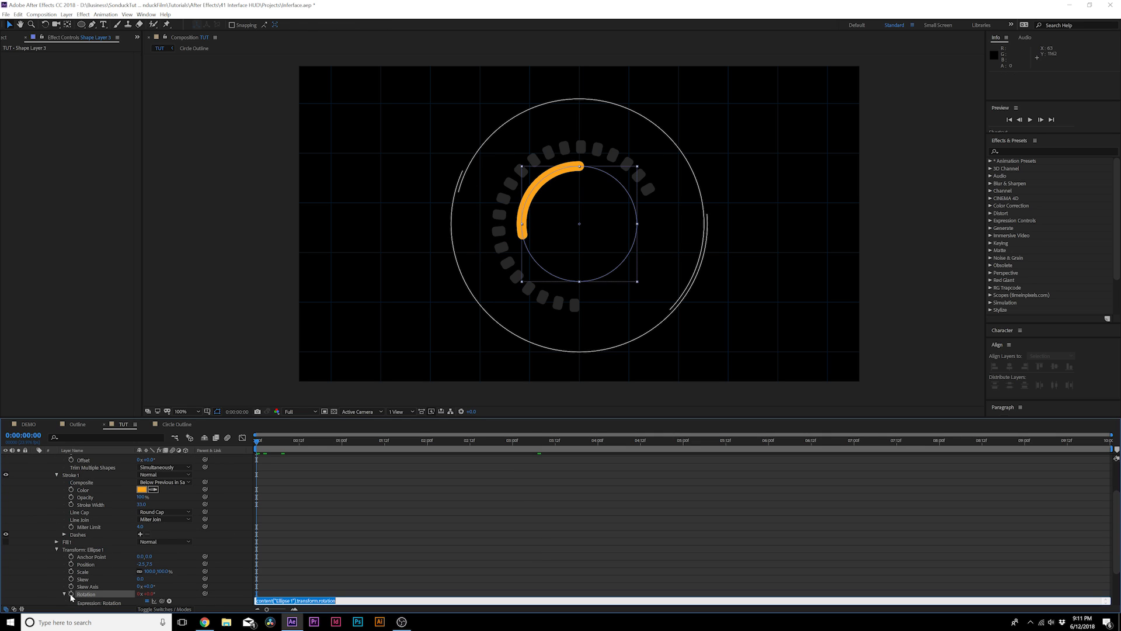
{"action": "type", "text": "wiggle(5,40"}
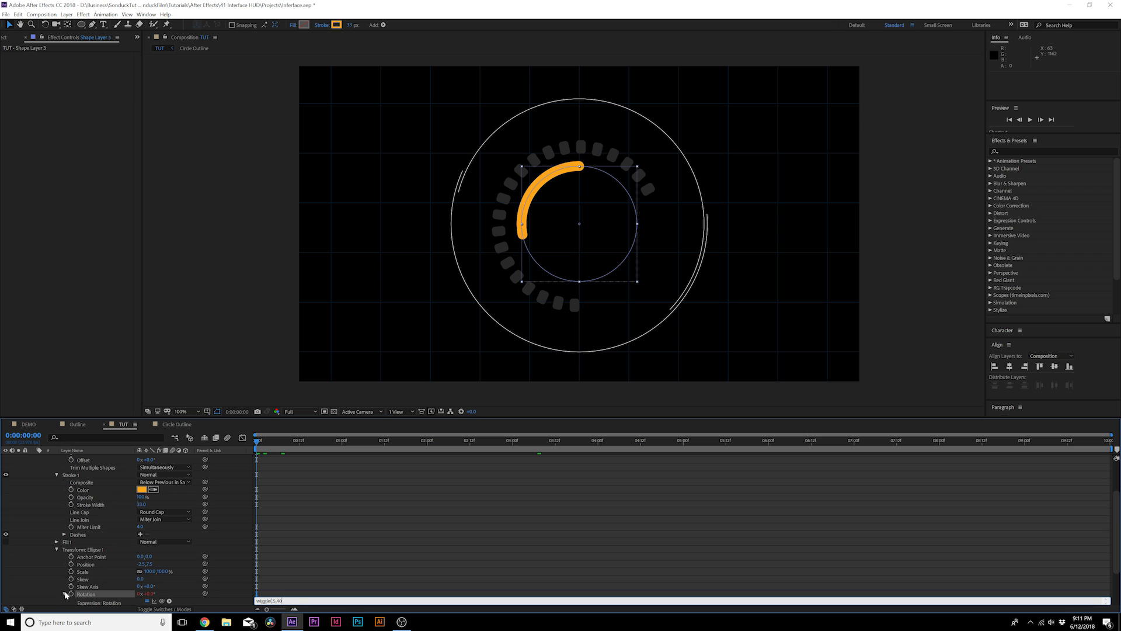
{"action": "left_click", "coordinate": [273, 603]}
{"action": "key", "text": "space"}
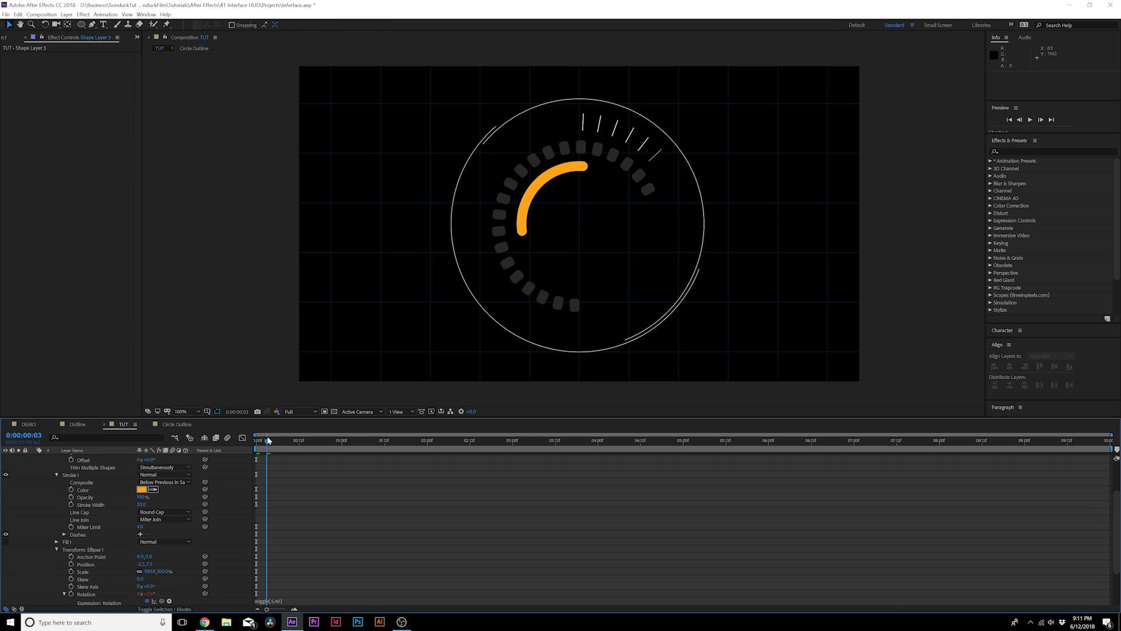
{"action": "left_click", "coordinate": [273, 602]}
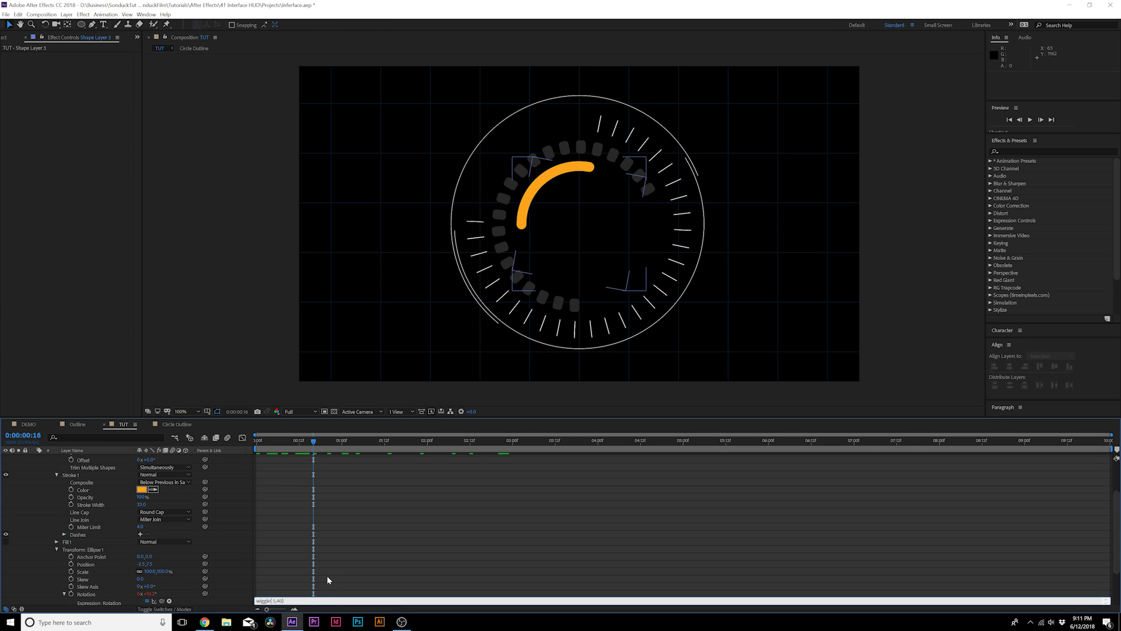
{"action": "left_click", "coordinate": [277, 549]}
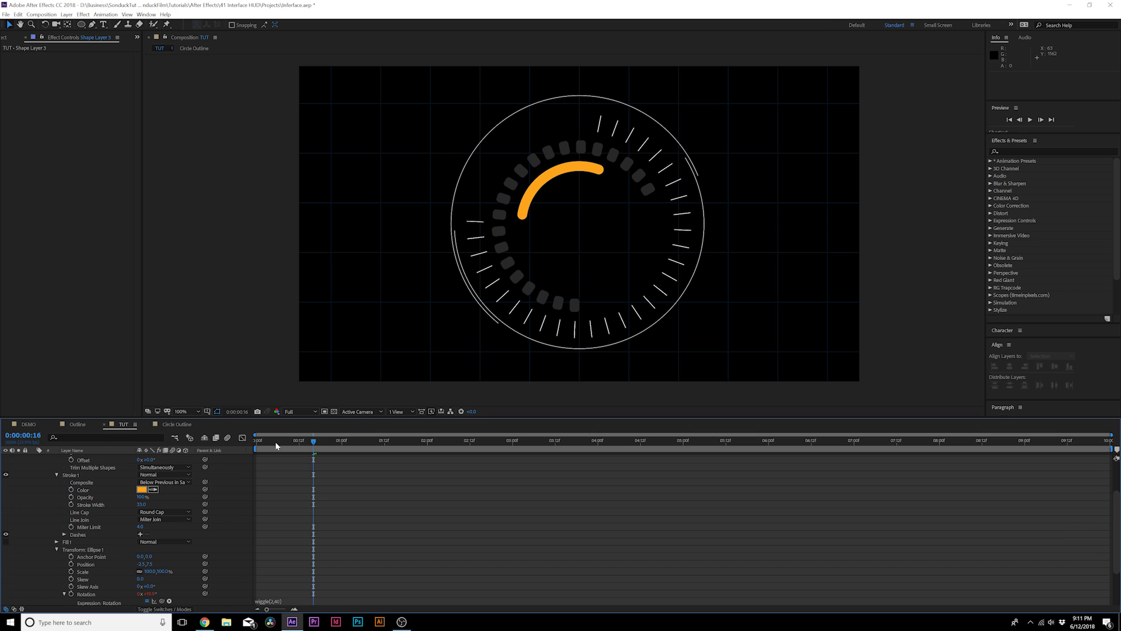
{"action": "key", "text": "space"}
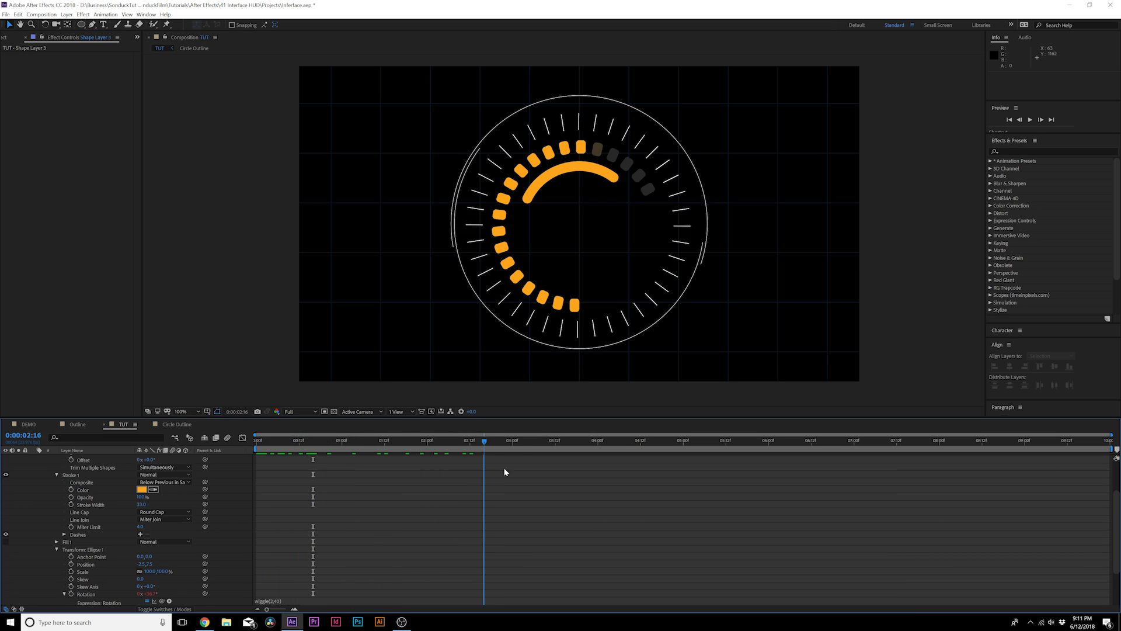
{"action": "key", "text": "space"}
{"action": "scroll", "coordinate": [19, 448], "scroll_direction": "up", "scroll_amount": 3}
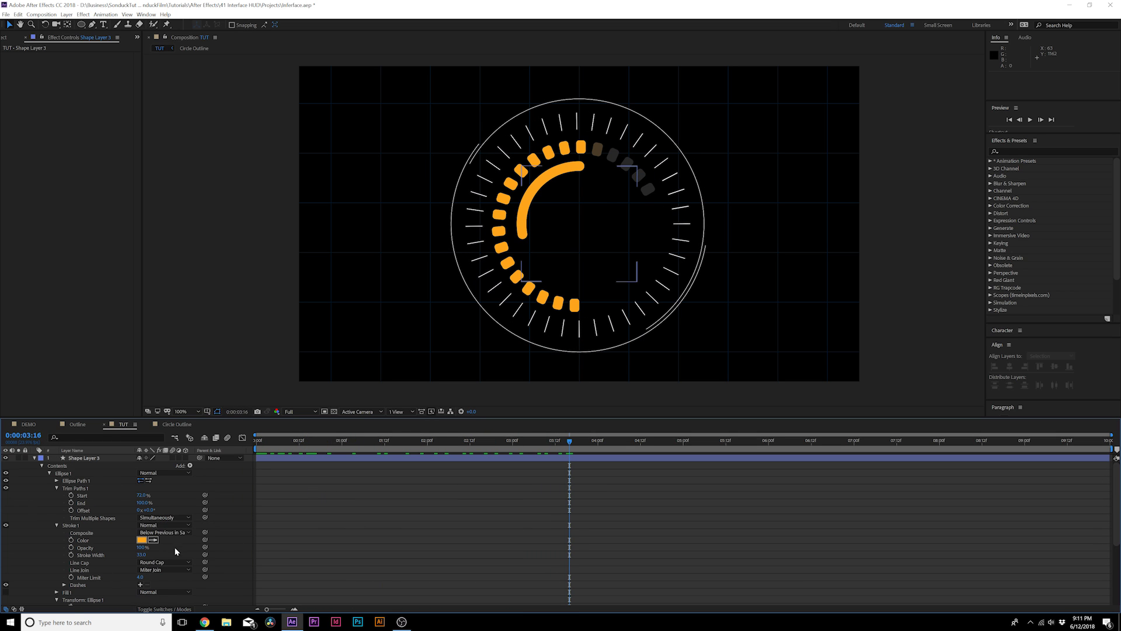
Step: Duplicate the Shape Layer 3 arc and rotate the copy about 180° to the opposite side, then preview
{"action": "left_click", "coordinate": [33, 457]}
{"action": "left_click", "coordinate": [82, 459]}
{"action": "key", "text": "ctrl+d"}
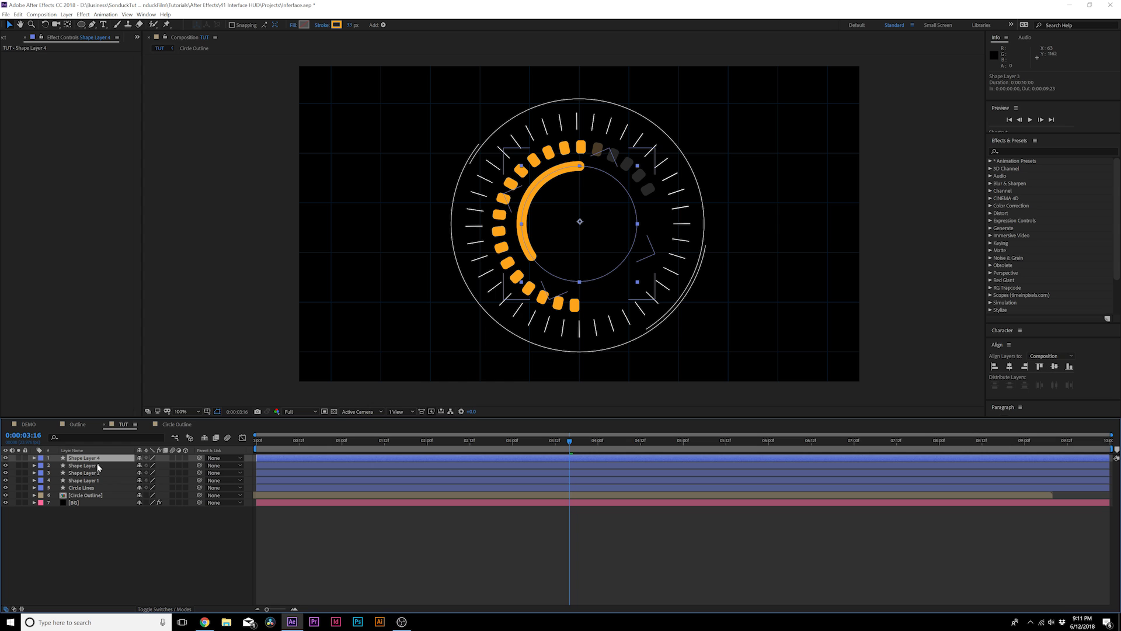
{"action": "key", "text": "r"}
{"action": "left_click", "coordinate": [148, 466]}
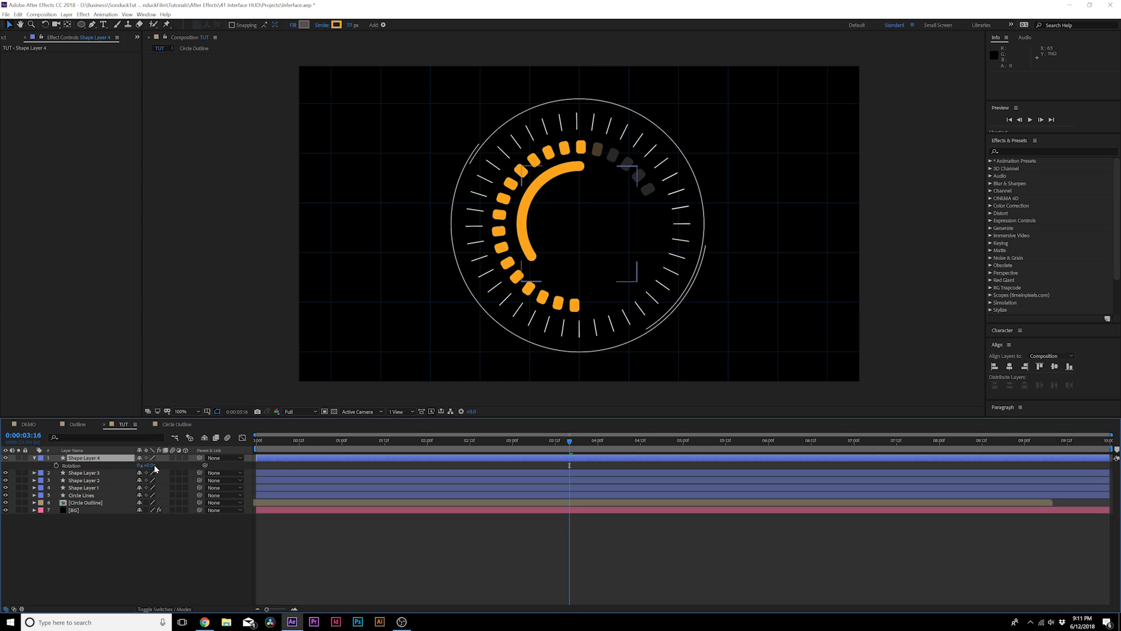
{"action": "type", "text": "36"}
{"action": "key", "text": "Return"}
{"action": "left_click_drag", "start_coordinate": [149, 465], "coordinate": [647, 465]}
{"action": "key", "text": "space"}
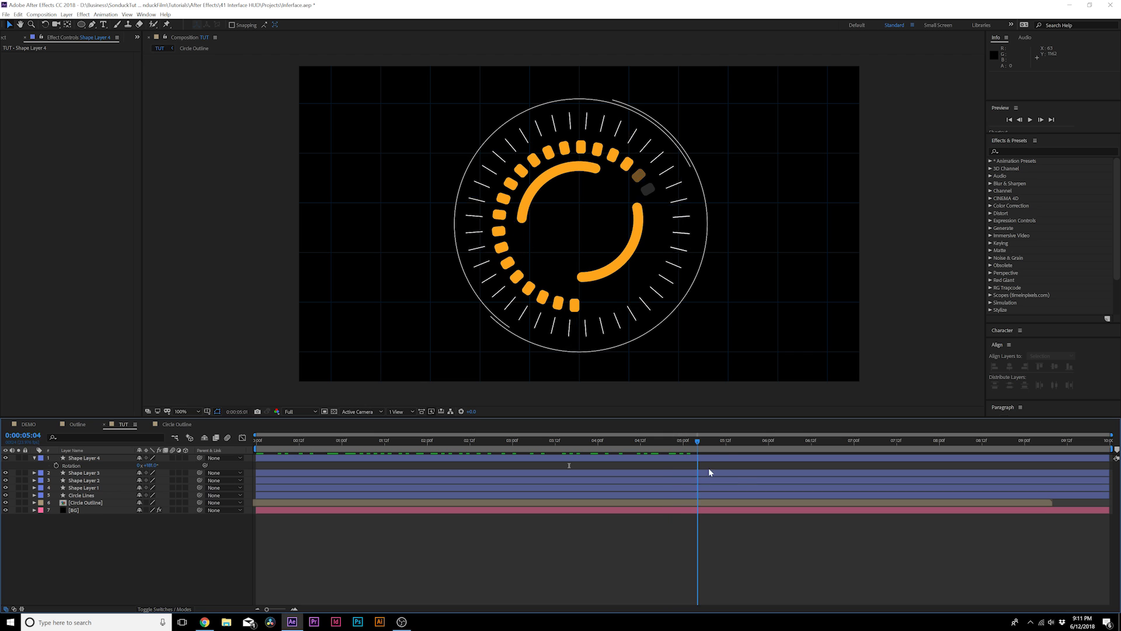
{"action": "left_click", "coordinate": [462, 441]}
{"action": "left_click_drag", "start_coordinate": [439, 482], "coordinate": [495, 484]}
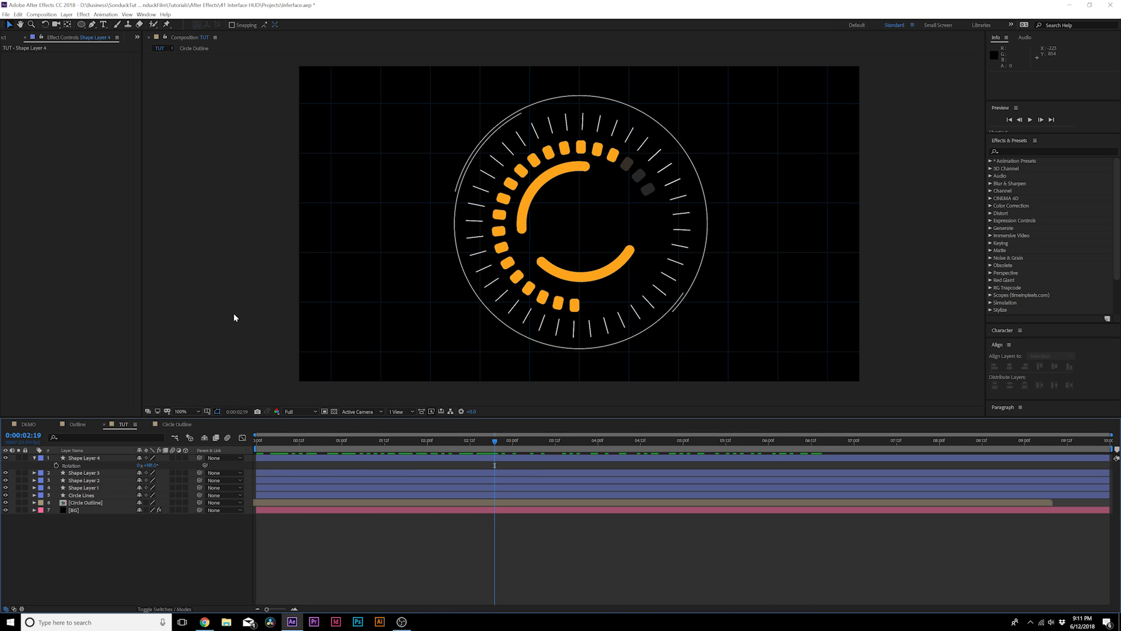
{"action": "left_click_drag", "start_coordinate": [81, 26], "coordinate": [117, 43]}
Step: Draw a solid-filled, unoutlined circle and centre it in the comp
{"action": "left_click", "coordinate": [253, 25]}
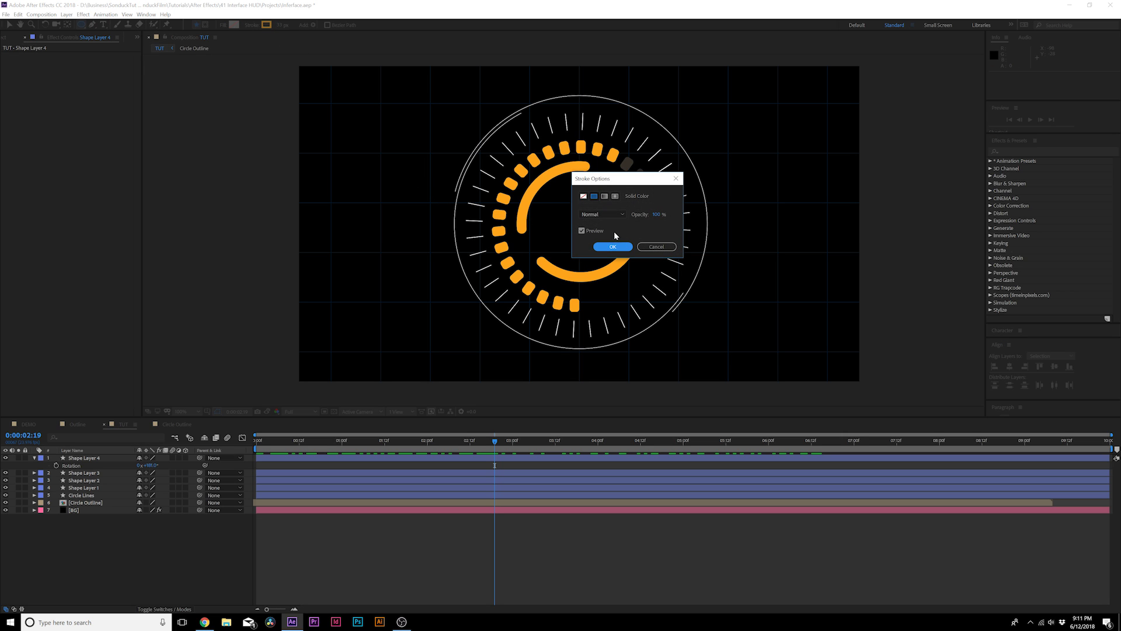
{"action": "left_click", "coordinate": [584, 197]}
{"action": "left_click", "coordinate": [611, 246]}
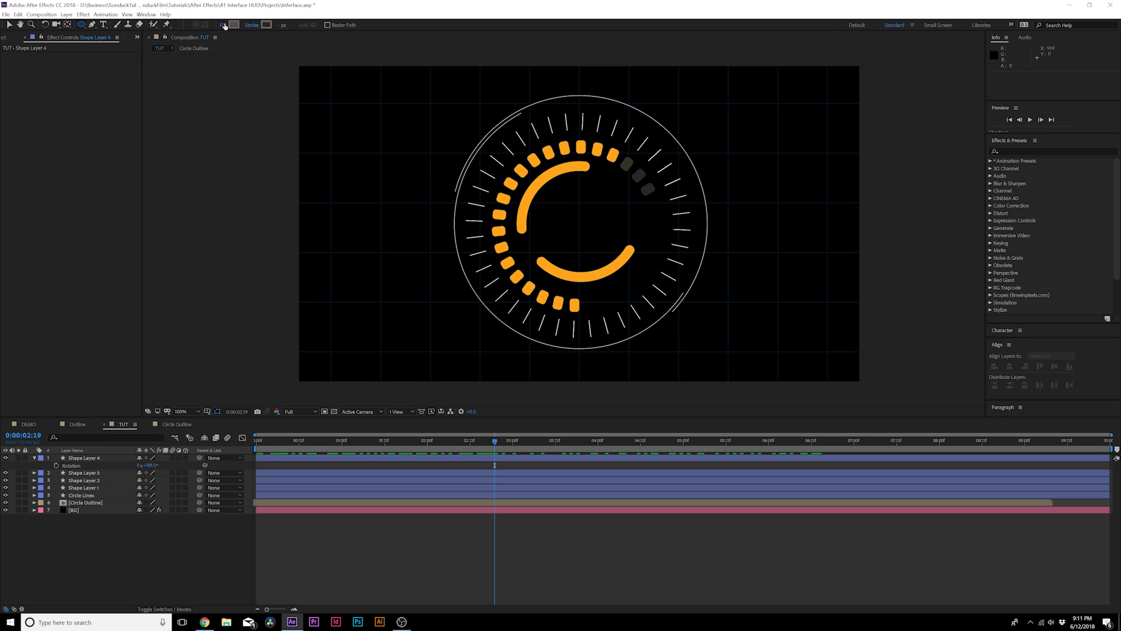
{"action": "left_click", "coordinate": [224, 25]}
{"action": "left_click", "coordinate": [593, 197]}
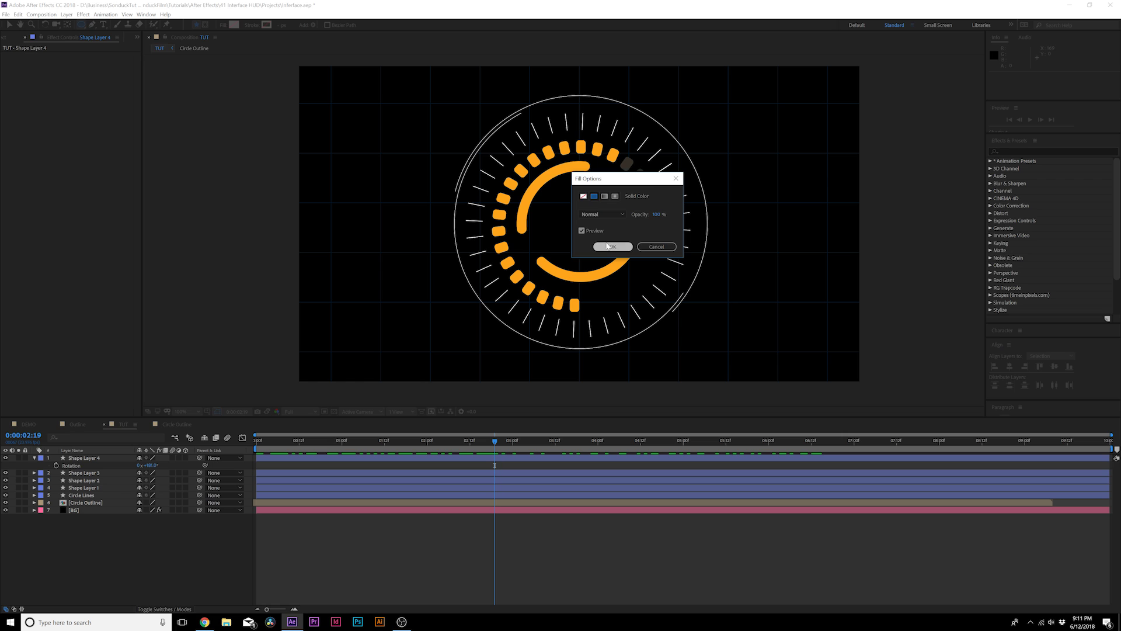
{"action": "left_click", "coordinate": [612, 246]}
{"action": "left_click_drag", "start_coordinate": [568, 216], "coordinate": [634, 277]}
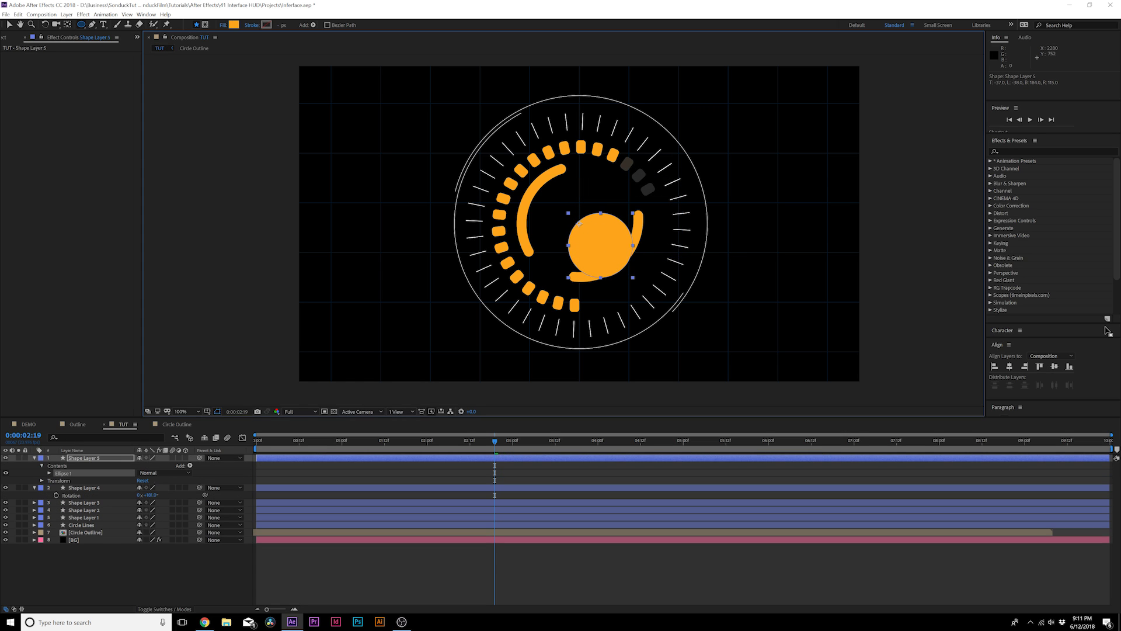
{"action": "left_click", "coordinate": [1011, 366]}
{"action": "left_click", "coordinate": [1056, 366]}
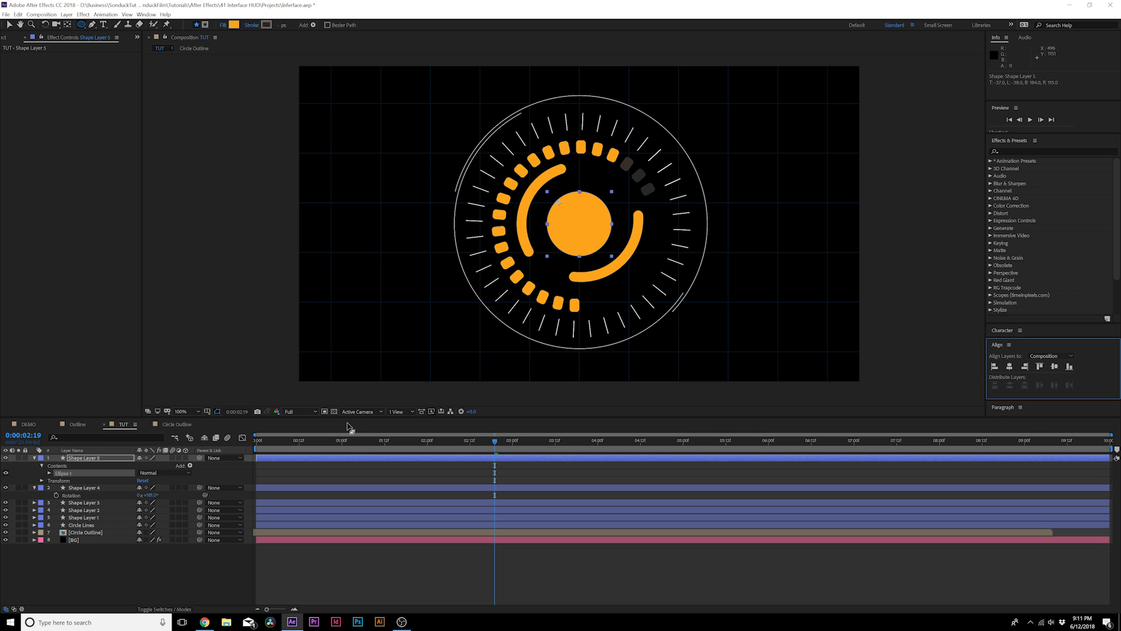
Step: Enlarge the circle to size 278, fill it white and lower its opacity to 60%
{"action": "left_click", "coordinate": [49, 472]}
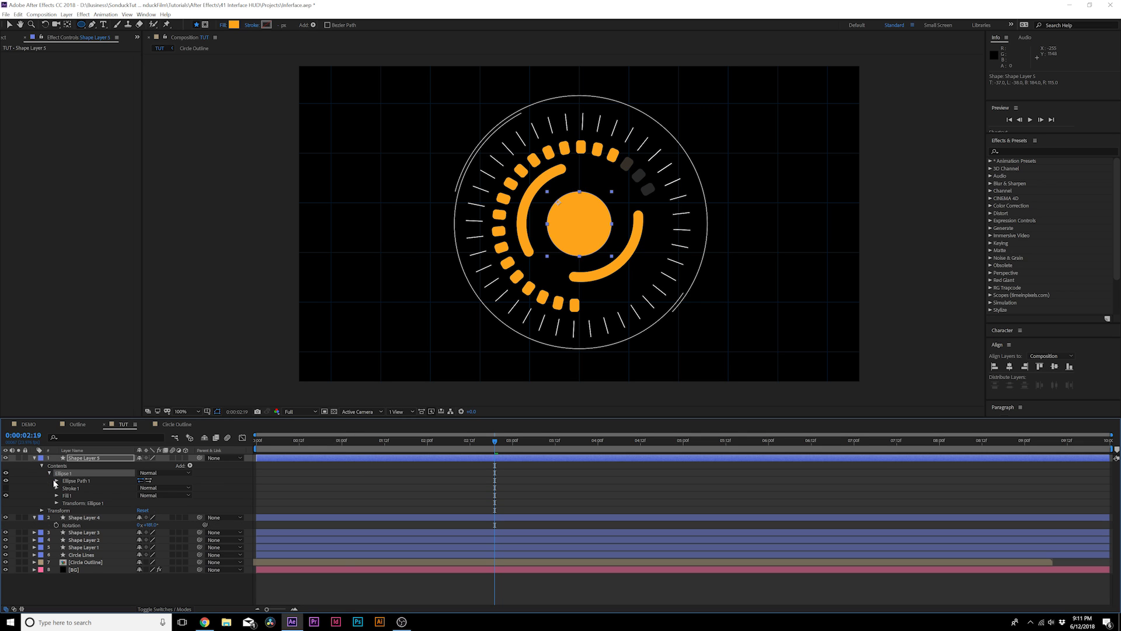
{"action": "left_click", "coordinate": [57, 480]}
{"action": "left_click_drag", "start_coordinate": [147, 487], "coordinate": [175, 487]}
{"action": "left_click", "coordinate": [233, 24]}
{"action": "left_click", "coordinate": [132, 132]}
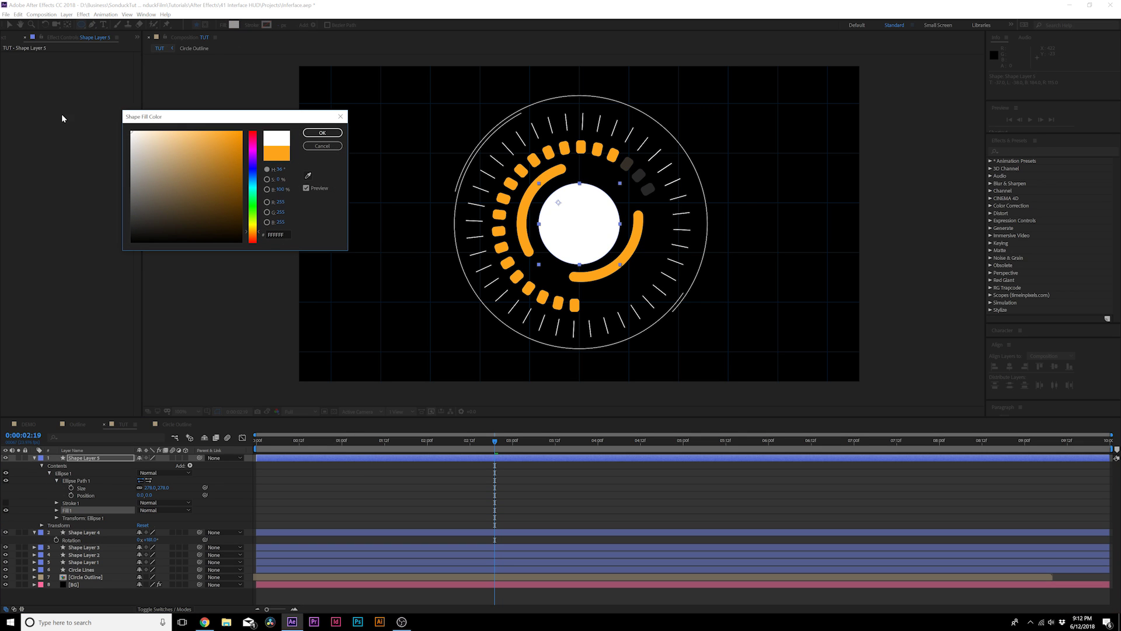
{"action": "left_click", "coordinate": [318, 133]}
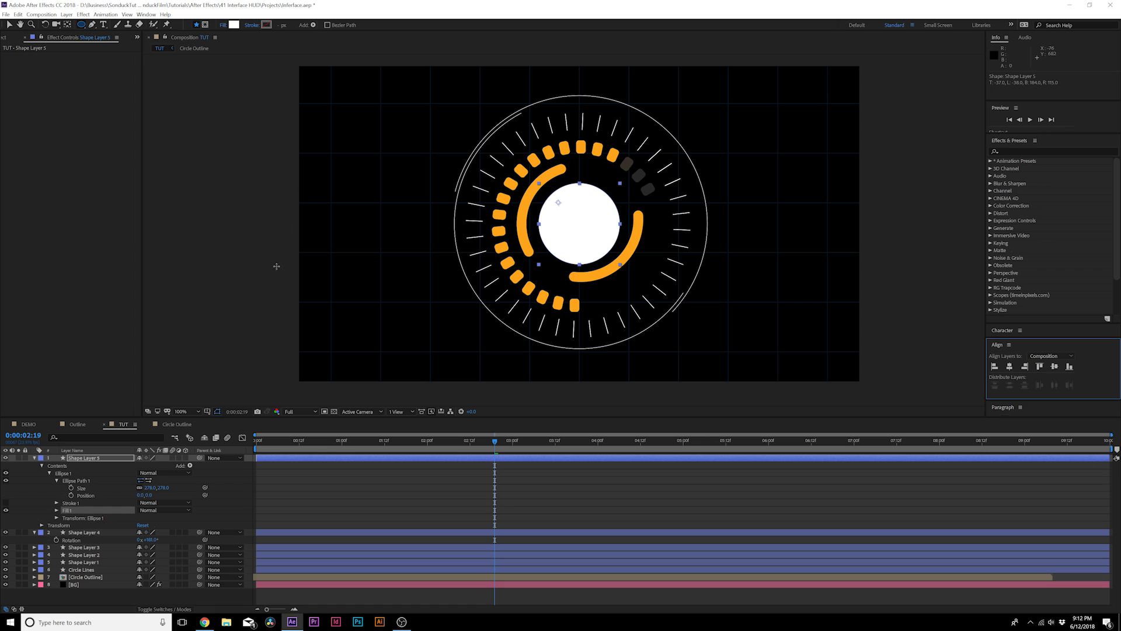
{"action": "key", "text": "t"}
{"action": "left_click_drag", "start_coordinate": [141, 466], "coordinate": [120, 468]}
{"action": "left_click", "coordinate": [9, 25]}
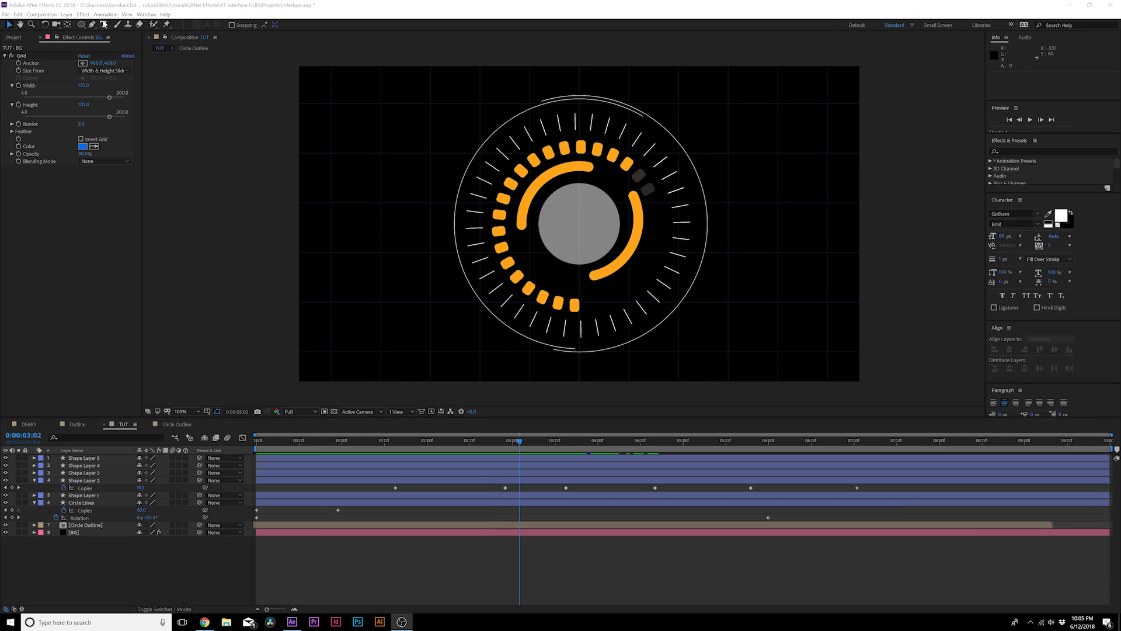
Step: Create a '0' text layer centred horizontally and vertically in the composition
{"action": "left_click", "coordinate": [104, 25]}
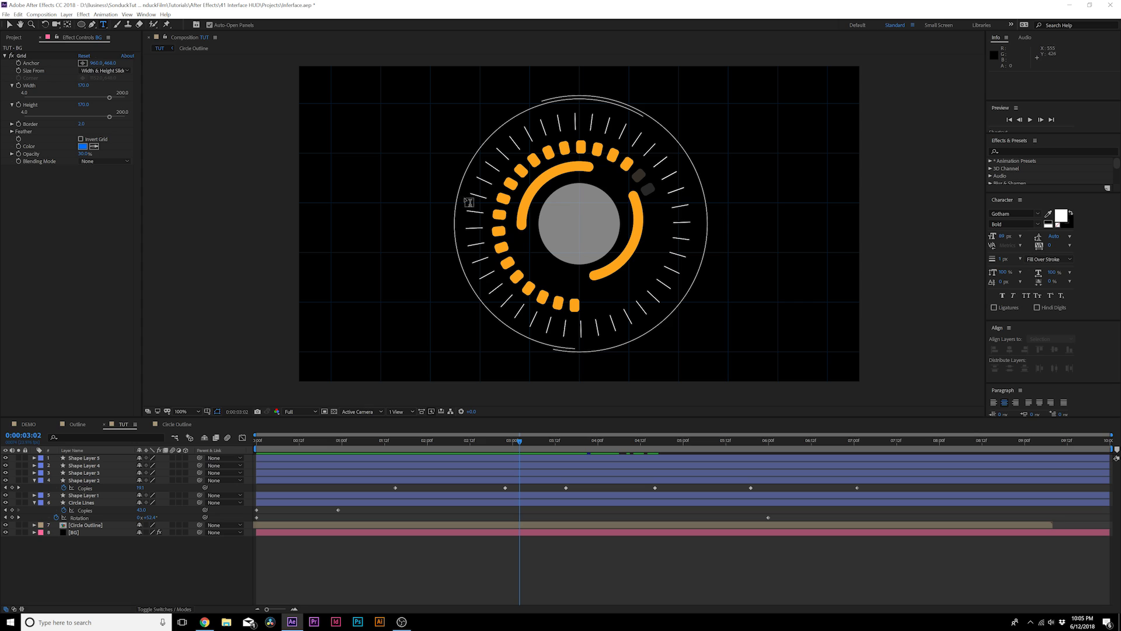
{"action": "left_click", "coordinate": [575, 227]}
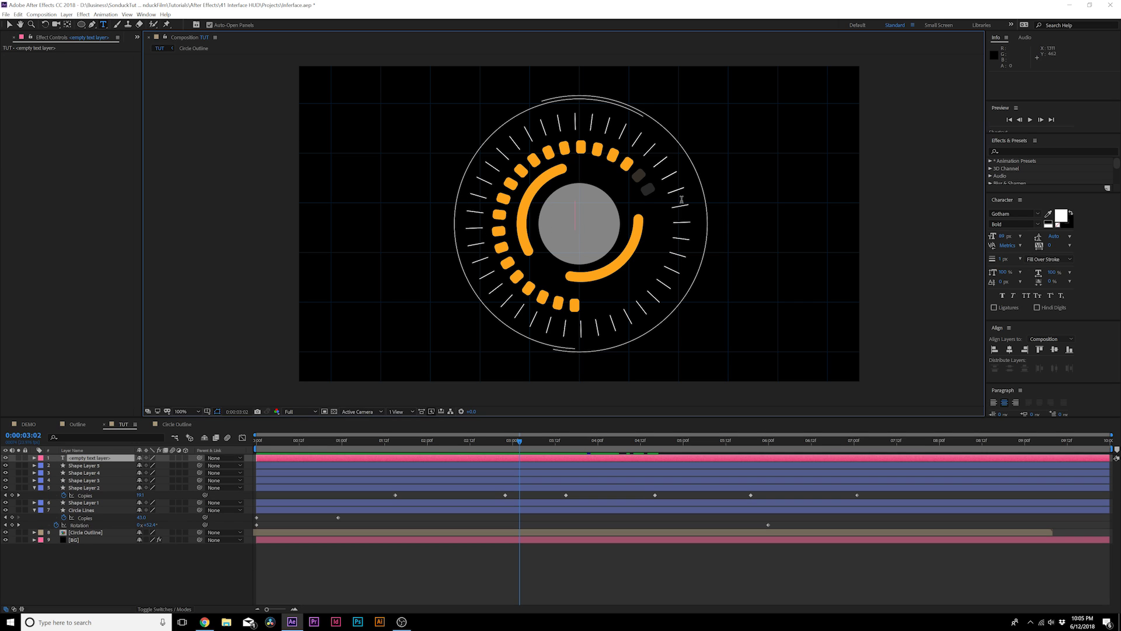
{"action": "type", "text": "9"}
{"action": "key", "text": "BackSpace"}
{"action": "type", "text": "0"}
{"action": "left_click", "coordinate": [10, 25]}
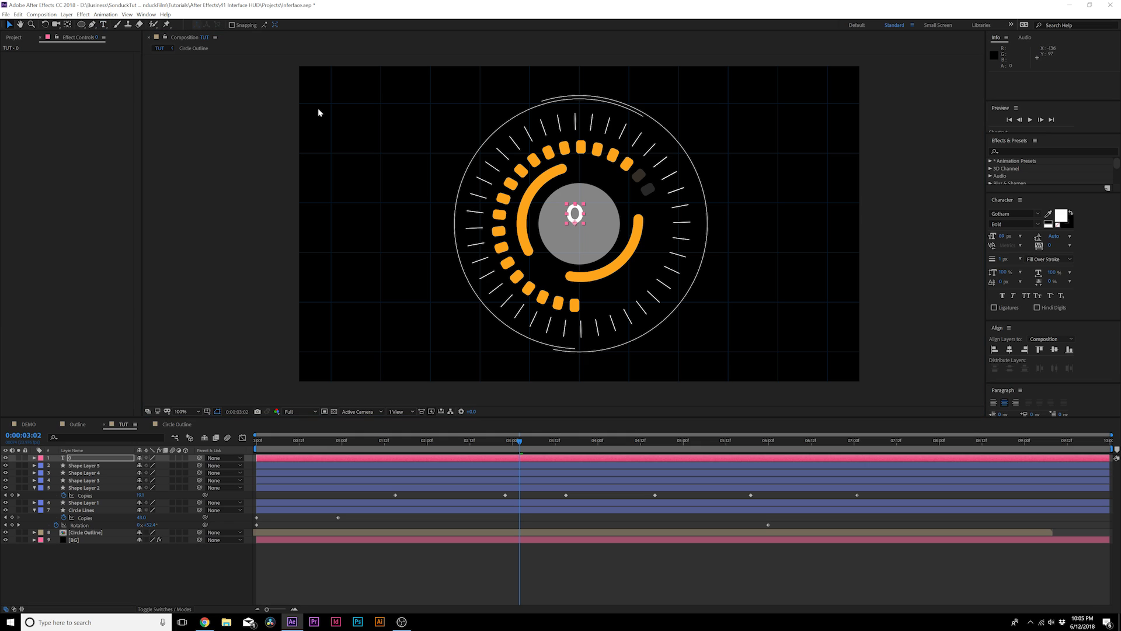
{"action": "left_click", "coordinate": [1009, 351]}
{"action": "left_click", "coordinate": [1054, 350]}
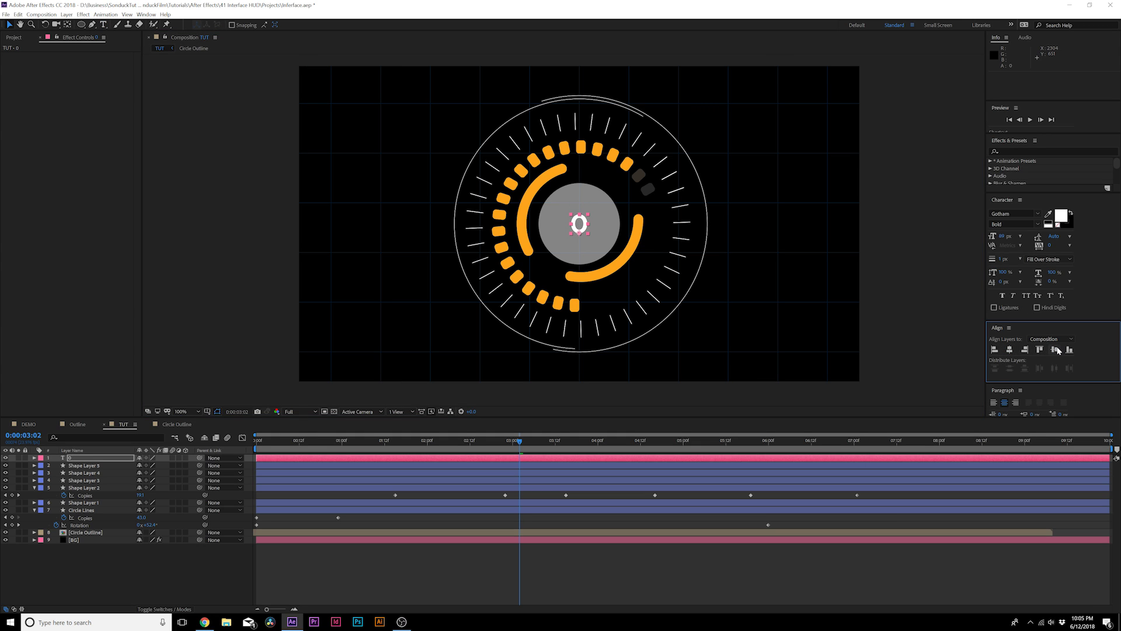
Step: Add a Slider Control to the text layer and pickwhip its Source Text to the slider
{"action": "left_click", "coordinate": [84, 15]}
{"action": "mouse_move", "coordinate": [140, 117]}
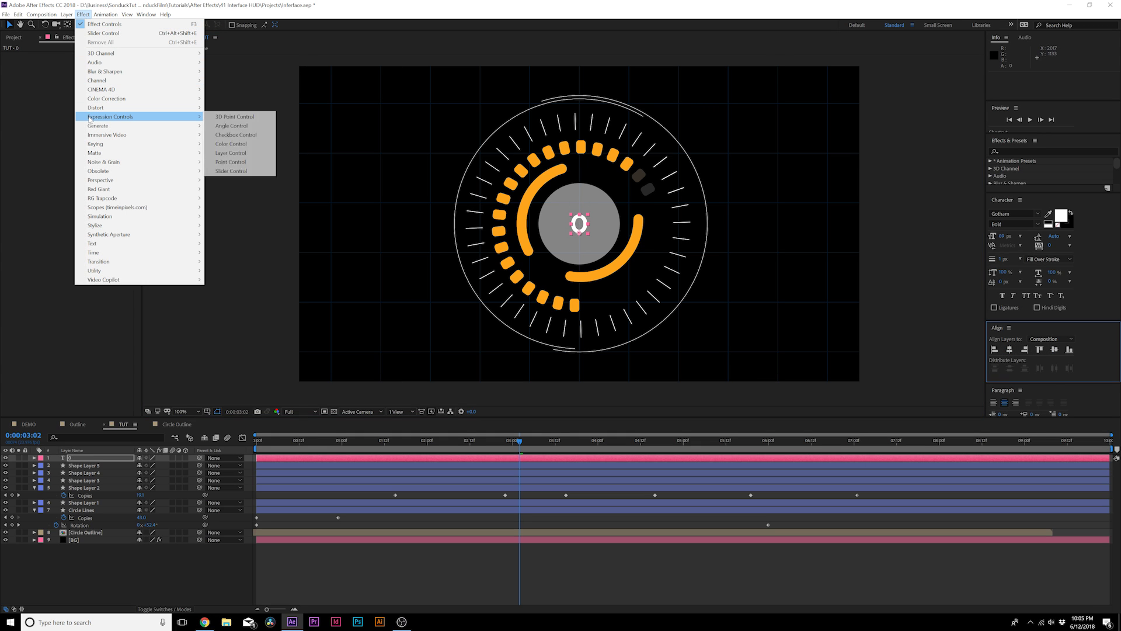
{"action": "left_click", "coordinate": [217, 171]}
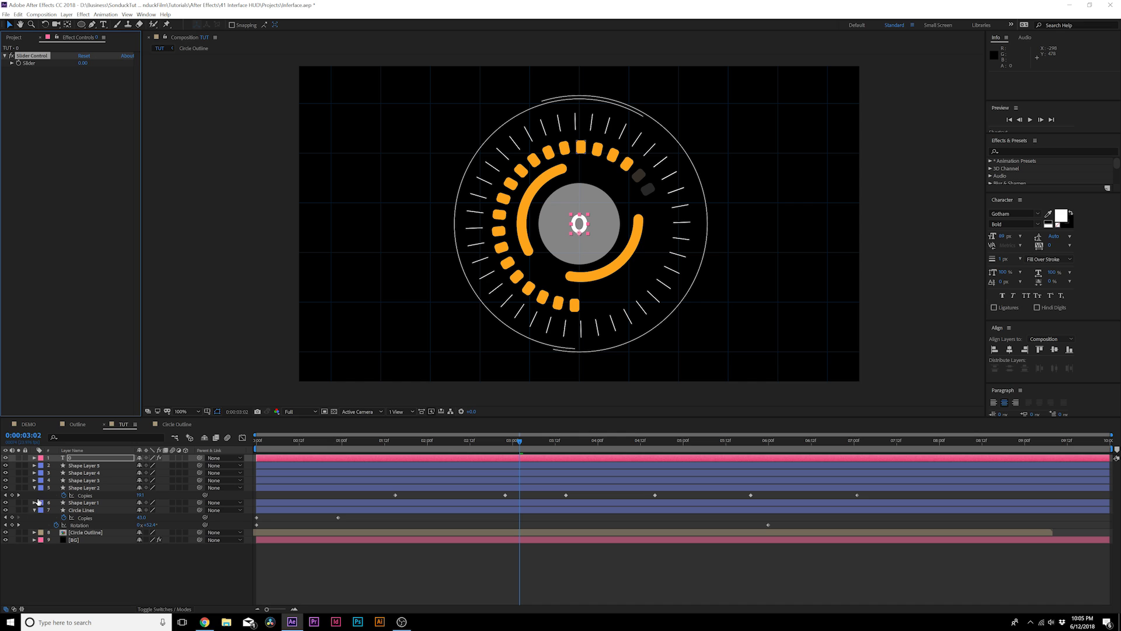
{"action": "left_click", "coordinate": [34, 458]}
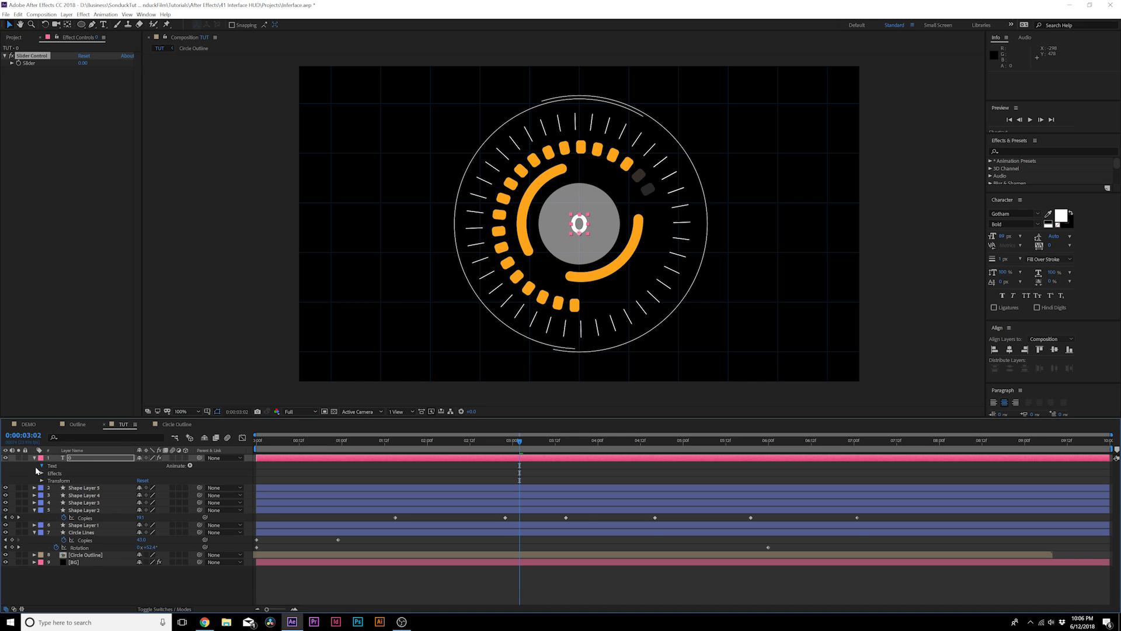
{"action": "left_click", "coordinate": [41, 466]}
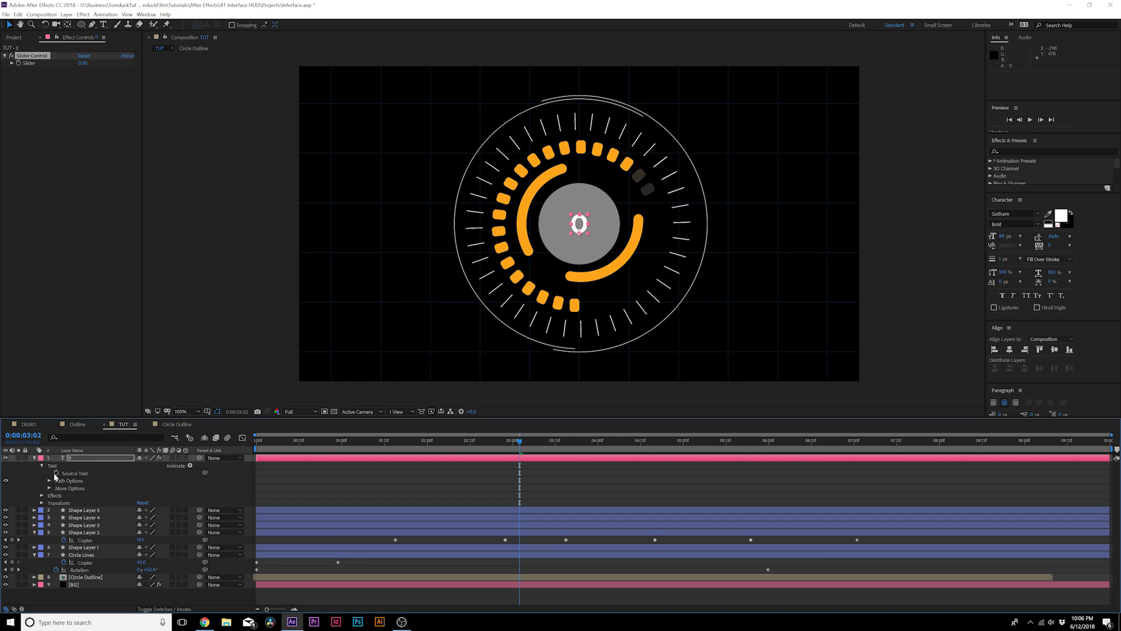
{"action": "left_click", "coordinate": [56, 473], "text": "alt"}
{"action": "left_click_drag", "start_coordinate": [162, 480], "coordinate": [27, 63]}
{"action": "left_click", "coordinate": [200, 498]}
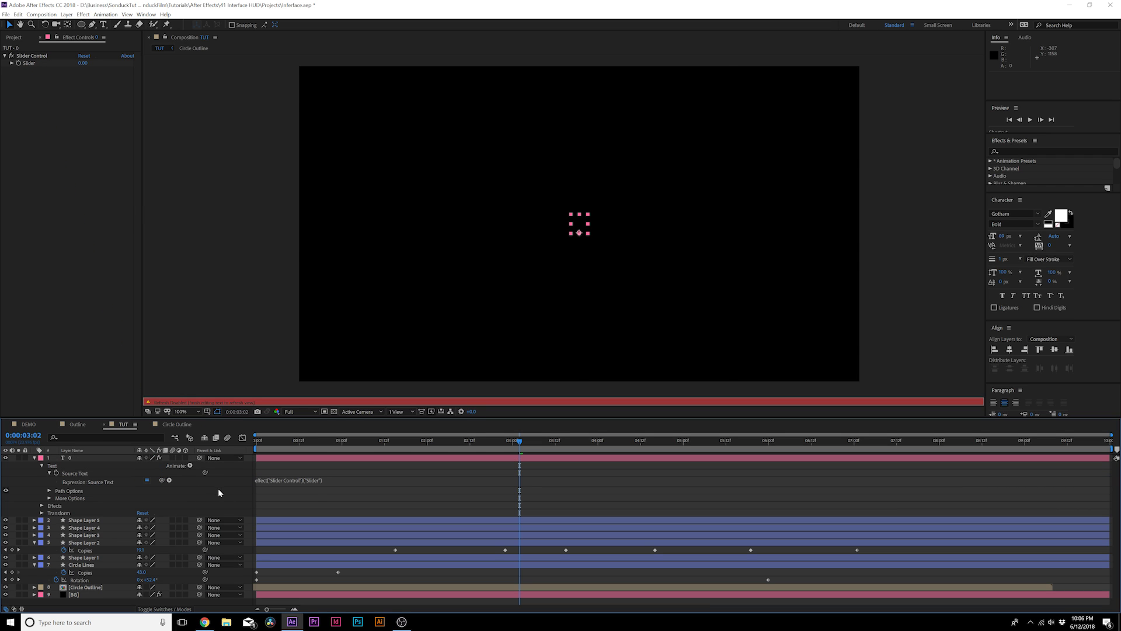
Step: Keyframe the slider, raising it to 143 at about three seconds
{"action": "left_click_drag", "start_coordinate": [439, 449], "coordinate": [400, 451]}
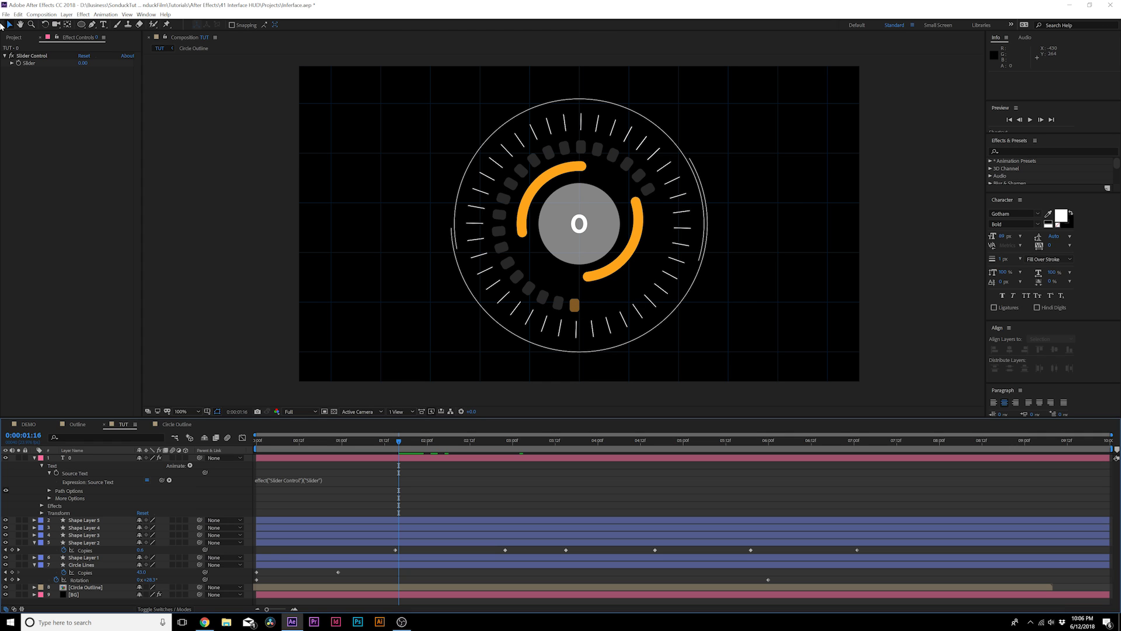
{"action": "left_click", "coordinate": [24, 63]}
{"action": "left_click_drag", "start_coordinate": [431, 448], "coordinate": [541, 450]}
{"action": "left_click_drag", "start_coordinate": [85, 61], "coordinate": [169, 62]}
{"action": "left_click_drag", "start_coordinate": [400, 443], "coordinate": [528, 453]}
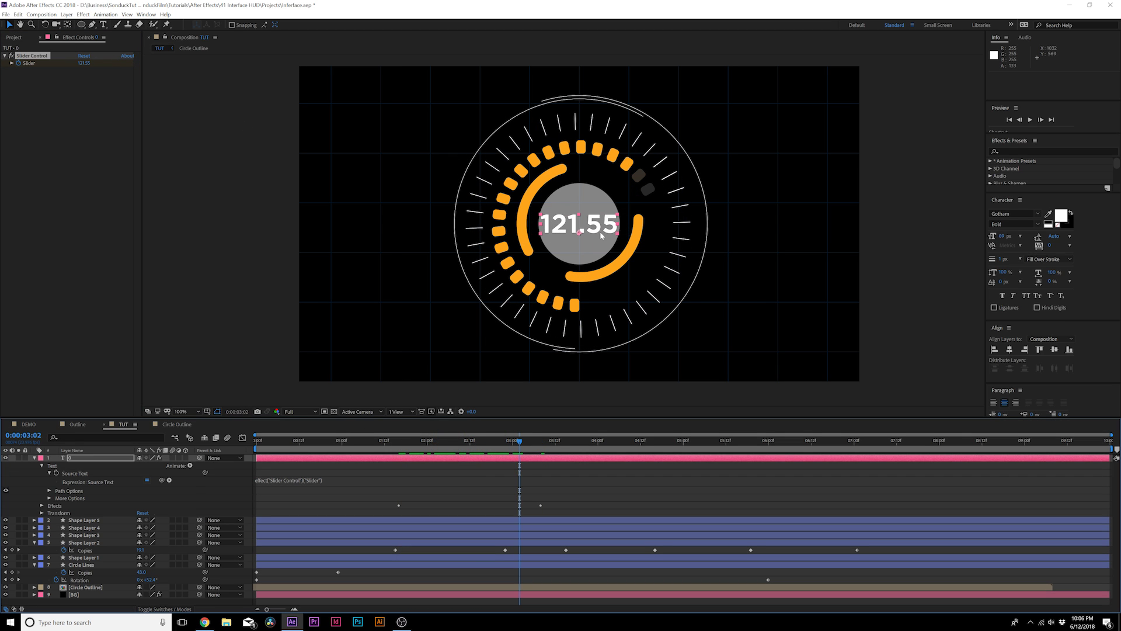
Step: Wrap the Source Text expression in Math.round() and fix its capital M
{"action": "left_click", "coordinate": [273, 481]}
{"action": "left_click", "coordinate": [256, 479]}
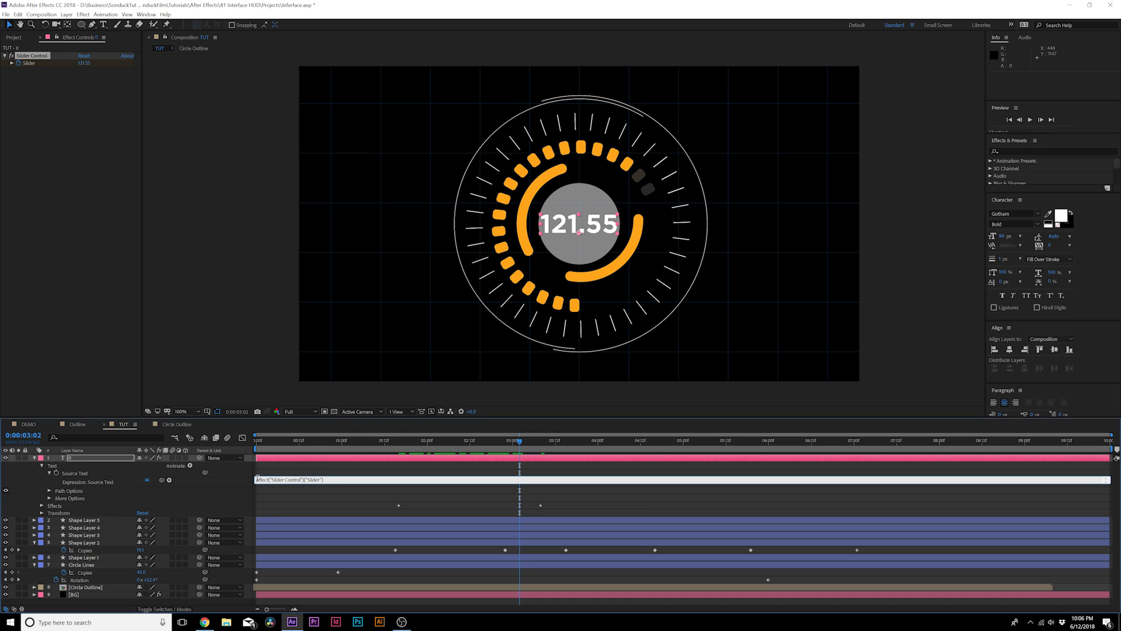
{"action": "type", "text": "Math.round("}
{"action": "key", "text": "KP_Enter"}
{"action": "left_click", "coordinate": [337, 480]}
{"action": "left_click", "coordinate": [260, 479]}
{"action": "key", "text": "BackSpace"}
{"action": "type", "text": "M"}
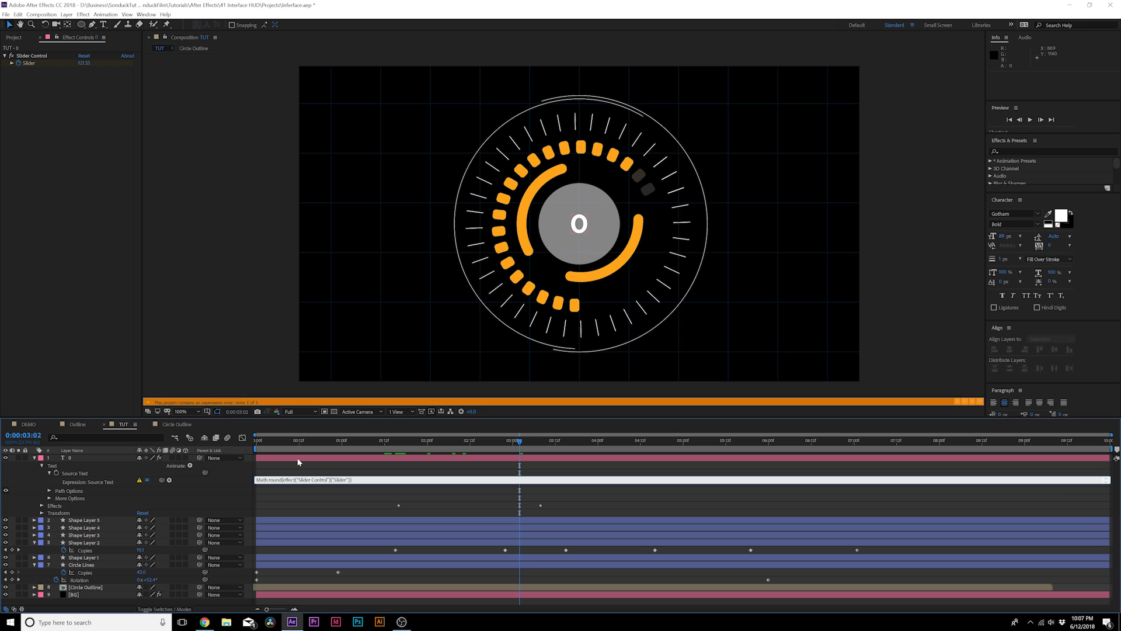
{"action": "left_click", "coordinate": [298, 458]}
Step: Retune the slider to 134, then 173 around four seconds, checking five seconds
{"action": "left_click_drag", "start_coordinate": [290, 449], "coordinate": [566, 468]}
{"action": "left_click_drag", "start_coordinate": [82, 66], "coordinate": [80, 68]}
{"action": "left_click_drag", "start_coordinate": [592, 445], "coordinate": [647, 443]}
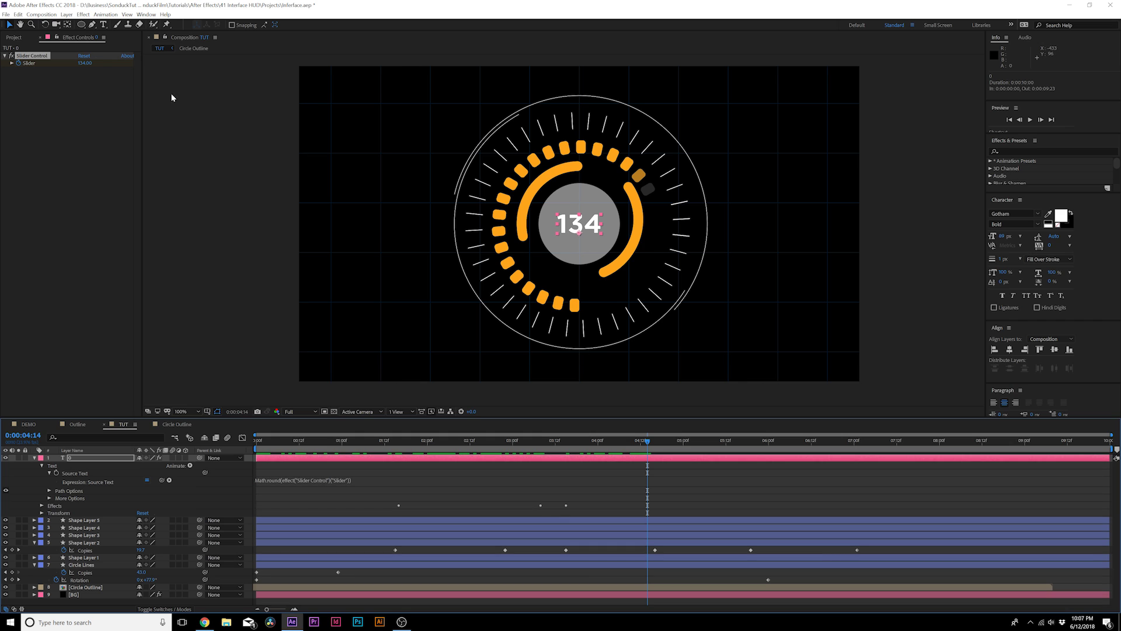
{"action": "left_click_drag", "start_coordinate": [82, 68], "coordinate": [88, 67]}
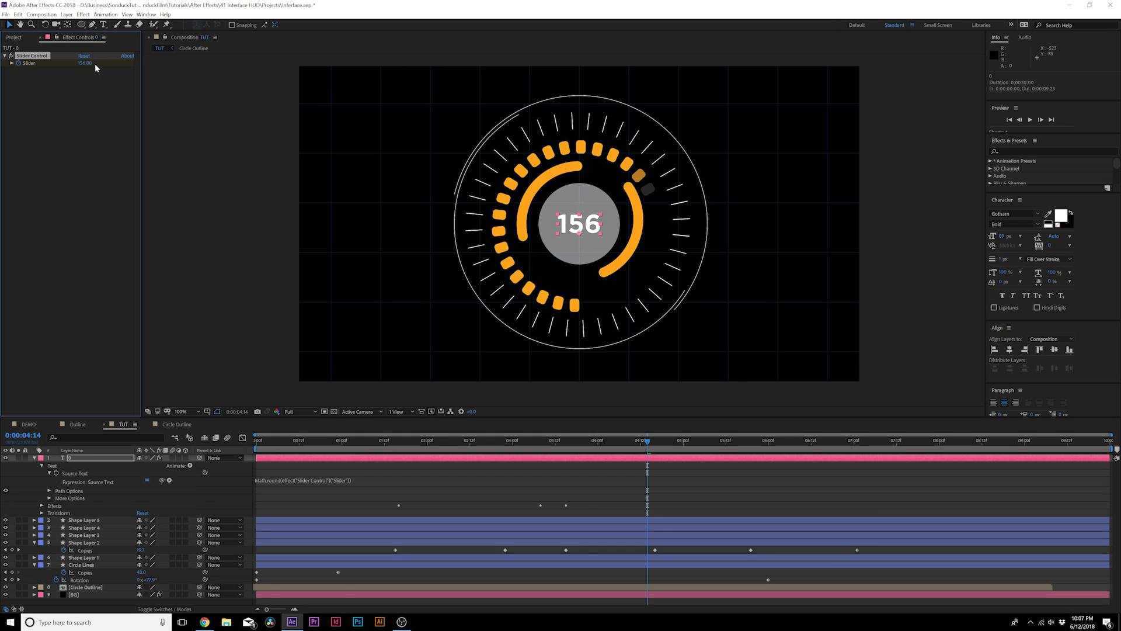
{"action": "left_click", "coordinate": [658, 444]}
{"action": "left_click", "coordinate": [686, 444]}
Step: Duplicate Circle Outline, scale the copy to 24%, then duplicate it again rotated 42°
{"action": "left_click", "coordinate": [74, 533]}
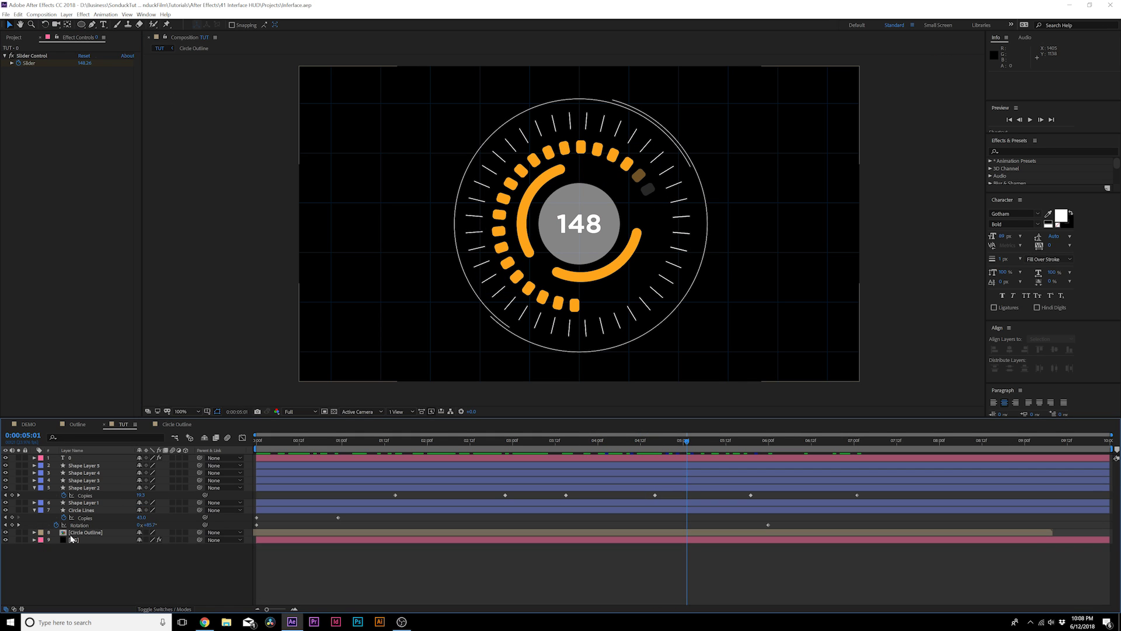
{"action": "key", "text": "ctrl+d"}
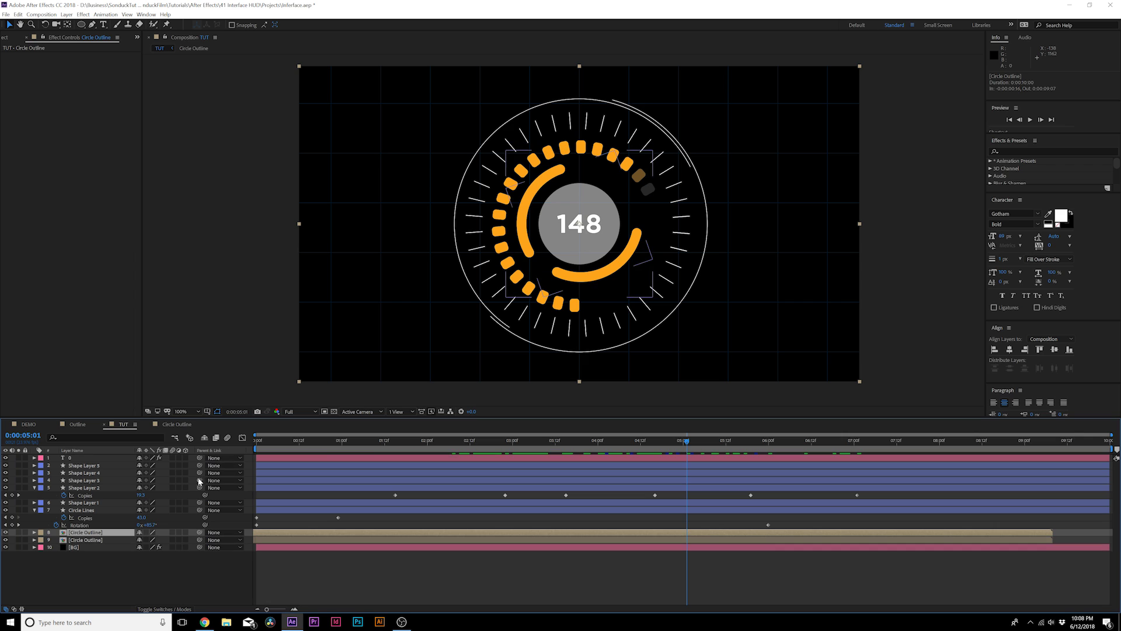
{"action": "key", "text": "s"}
{"action": "mouse_move", "coordinate": [147, 540]}
{"action": "left_mouse_down"}
{"action": "mouse_move", "coordinate": [119, 543]}
{"action": "mouse_move", "coordinate": [169, 542]}
{"action": "left_mouse_up"}
{"action": "key", "text": "ctrl+d"}
{"action": "key", "text": "r"}
{"action": "key", "text": "ctrl+shift+a"}
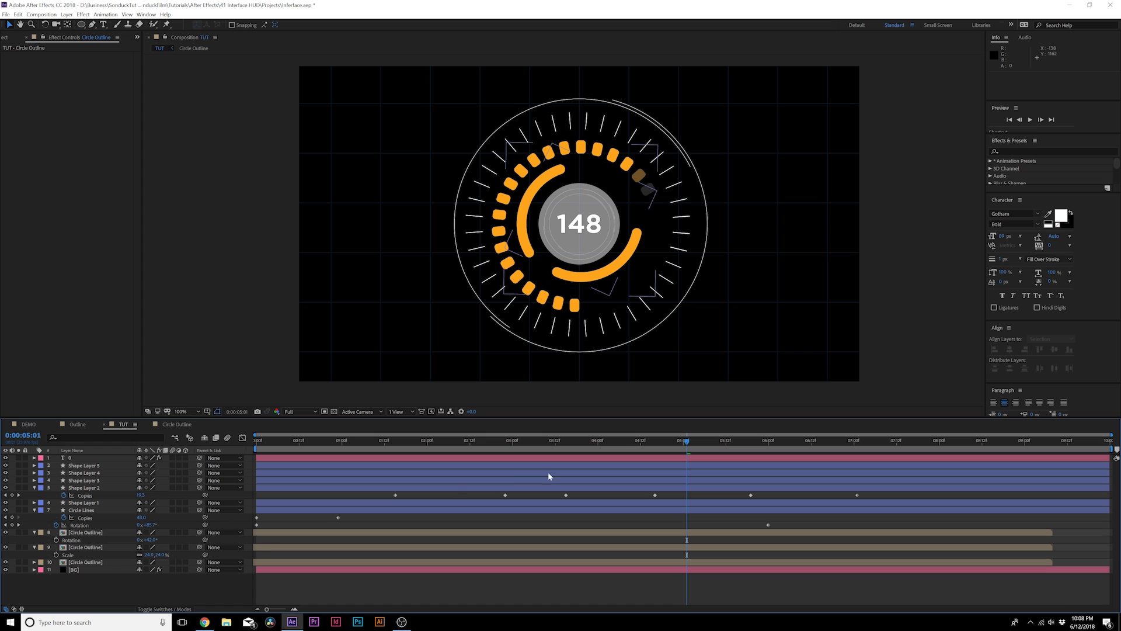
Step: Preview the animation from three seconds and collapse the layer properties
{"action": "left_click_drag", "start_coordinate": [573, 440], "coordinate": [494, 444]}
{"action": "key", "text": "space"}
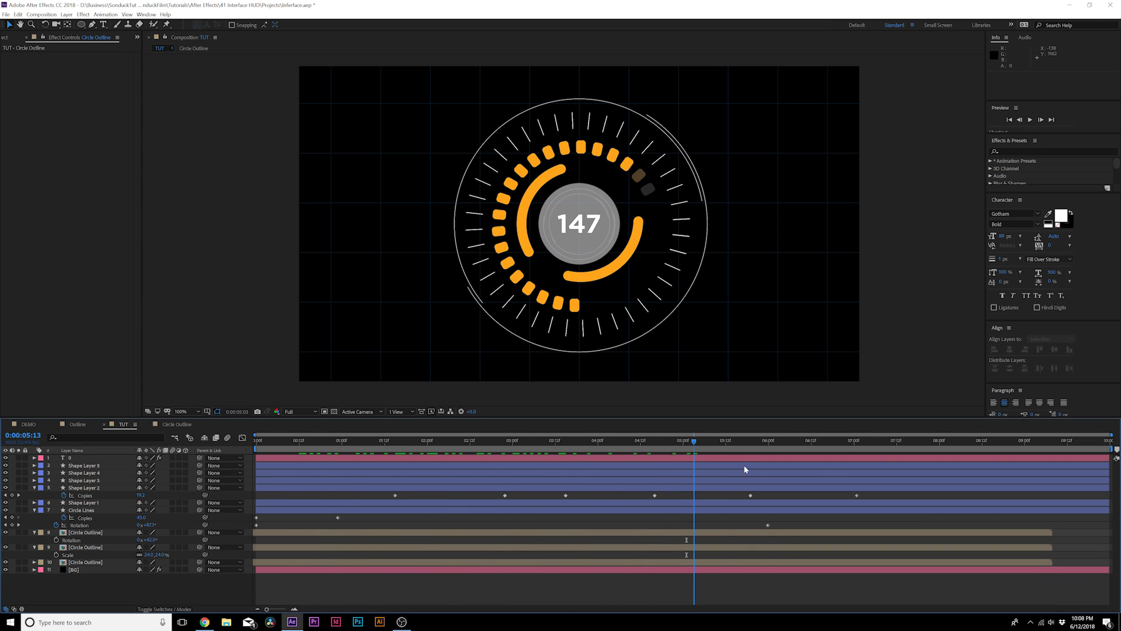
{"action": "key", "text": "u"}
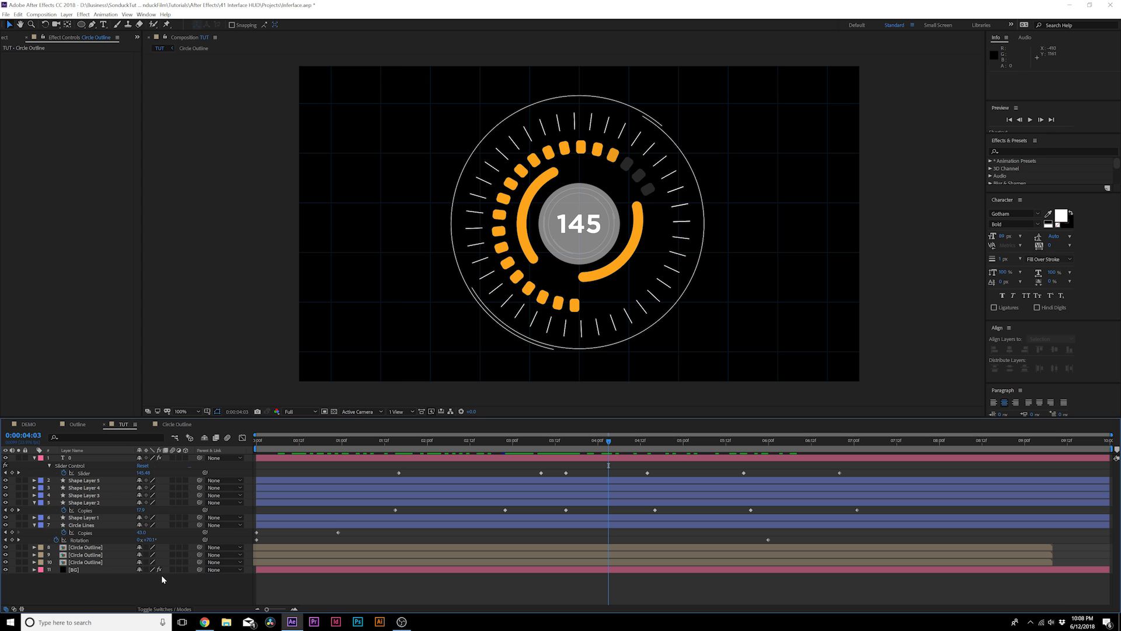
{"action": "key", "text": "u"}
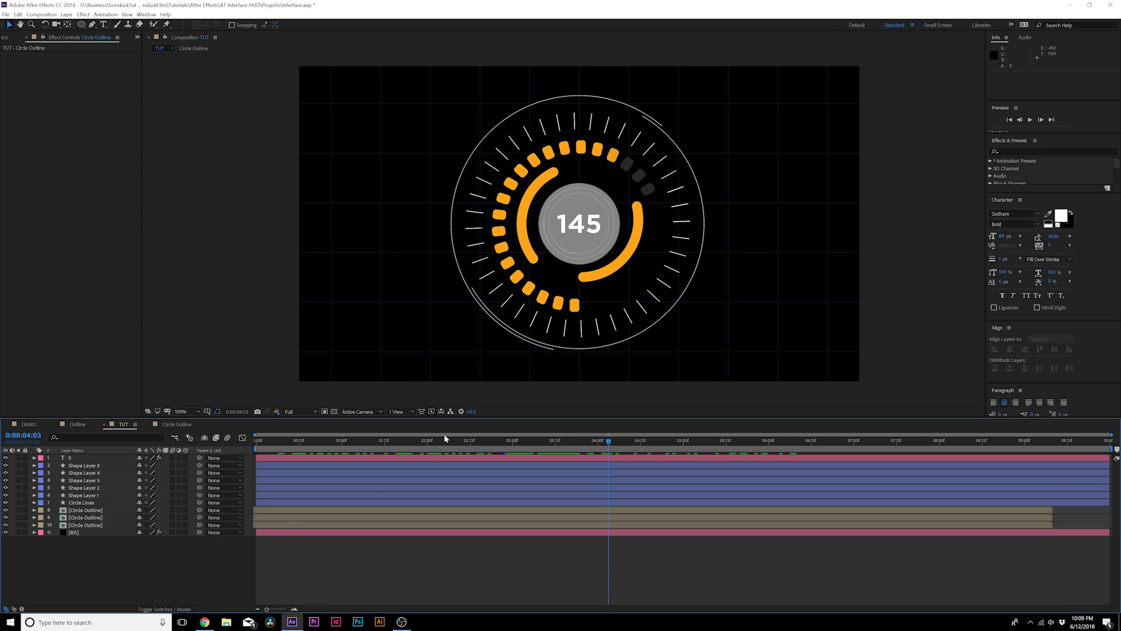
{"action": "left_click_drag", "start_coordinate": [530, 437], "coordinate": [673, 460]}
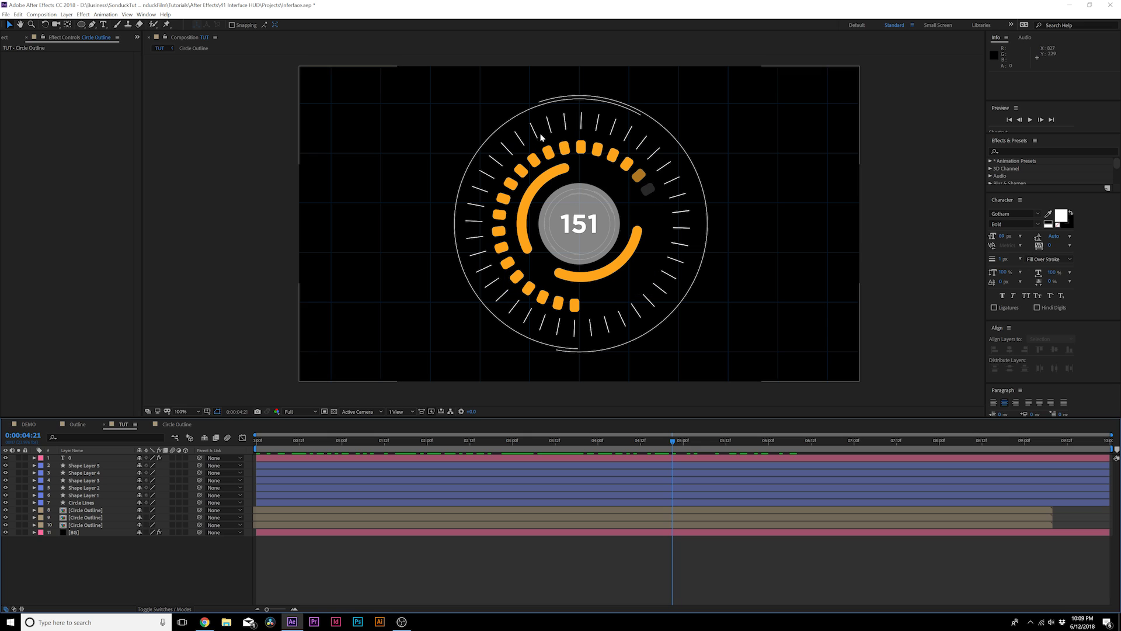
Step: Draw a vertical Pen line through the circle from above to below it
{"action": "left_click", "coordinate": [93, 25]}
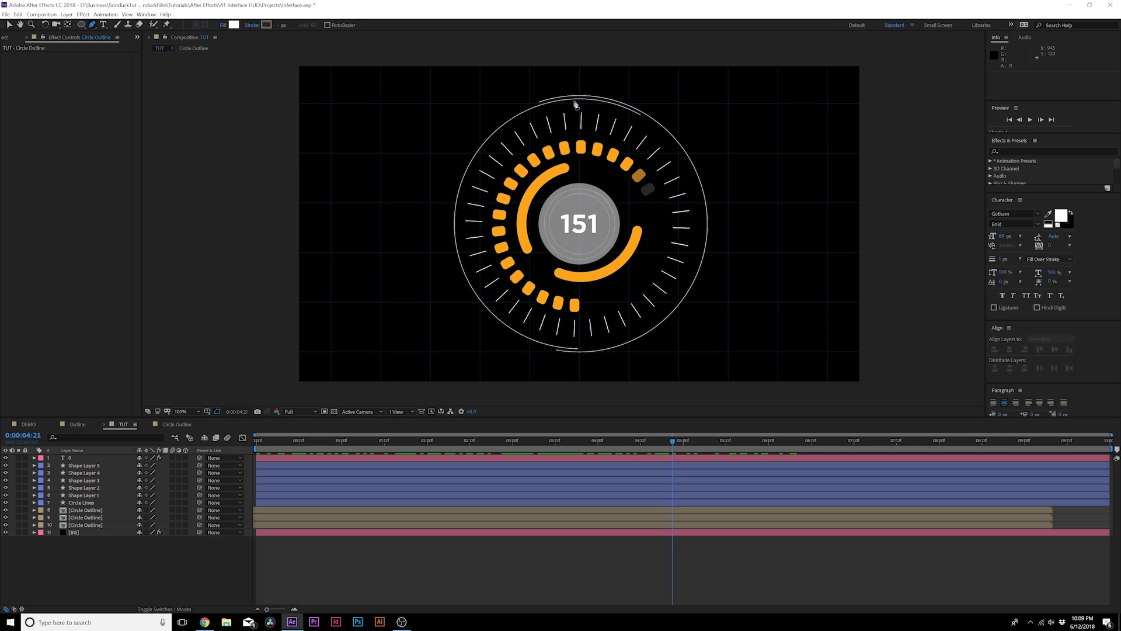
{"action": "left_click", "coordinate": [579, 81]}
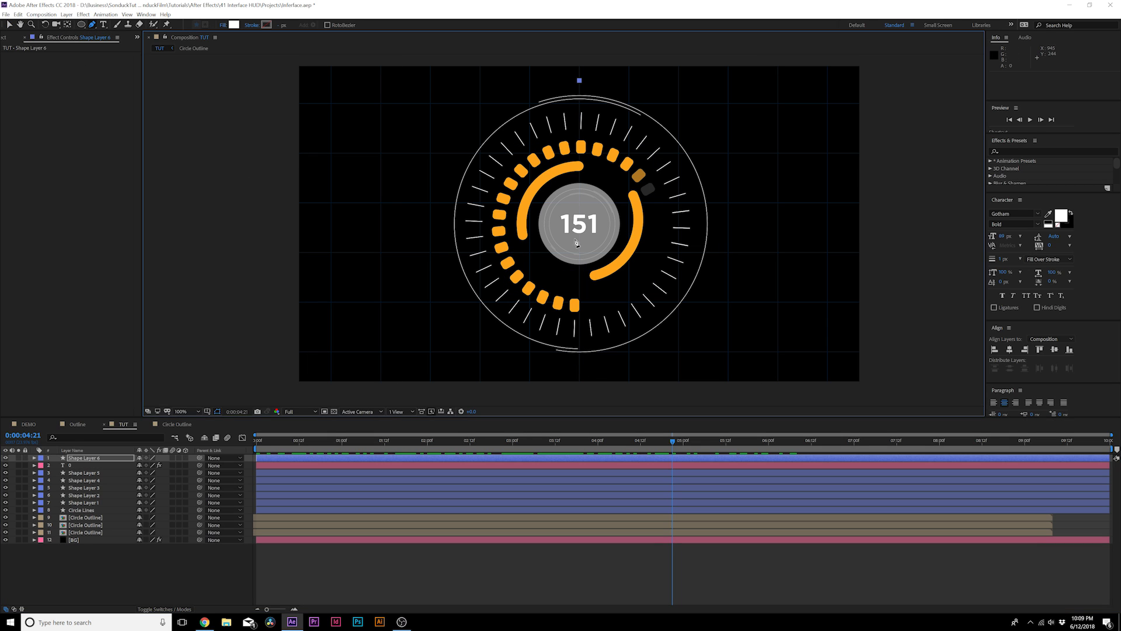
{"action": "left_click", "coordinate": [579, 366]}
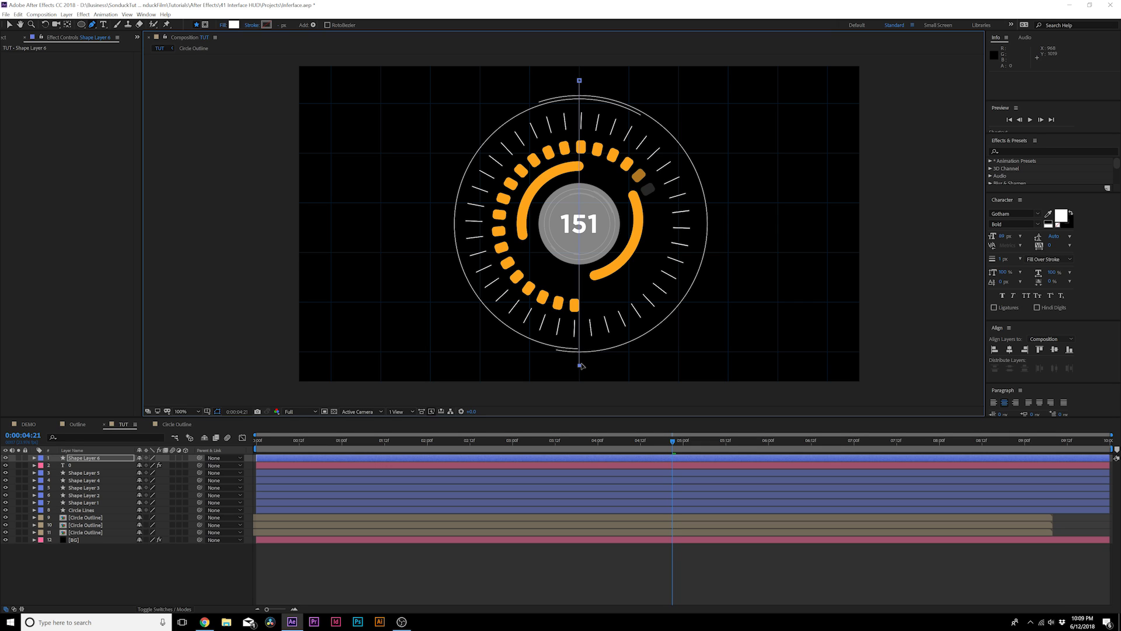
{"action": "key", "text": "v"}
{"action": "left_click_drag", "start_coordinate": [580, 368], "coordinate": [581, 371]}
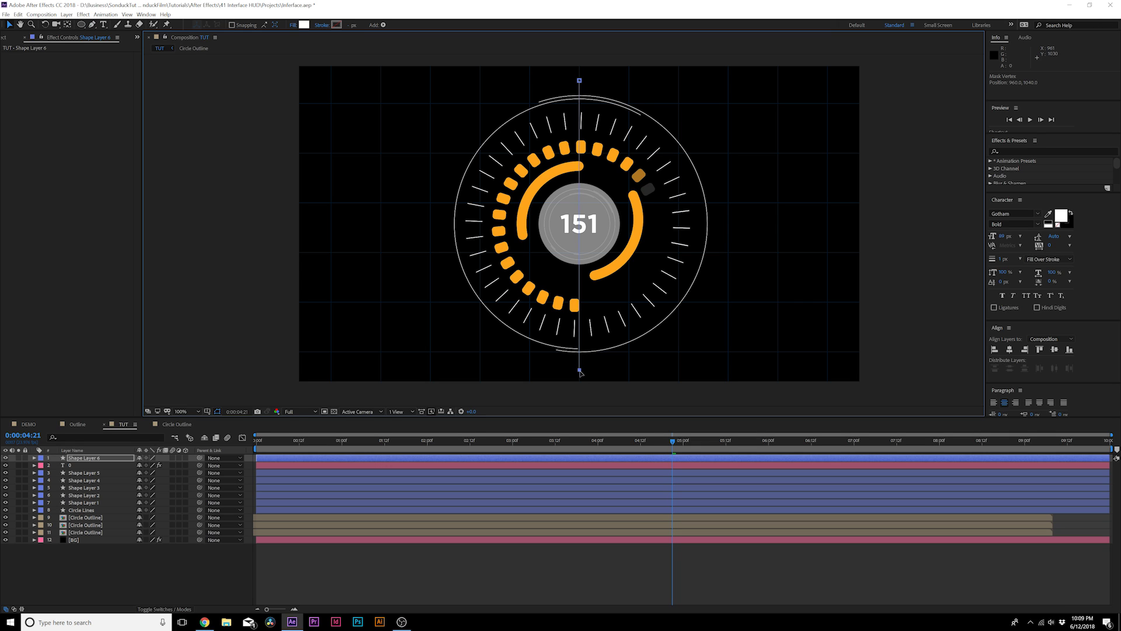
Step: Give the line no fill and a solid 4 px white (ffffff) stroke
{"action": "left_click", "coordinate": [290, 24]}
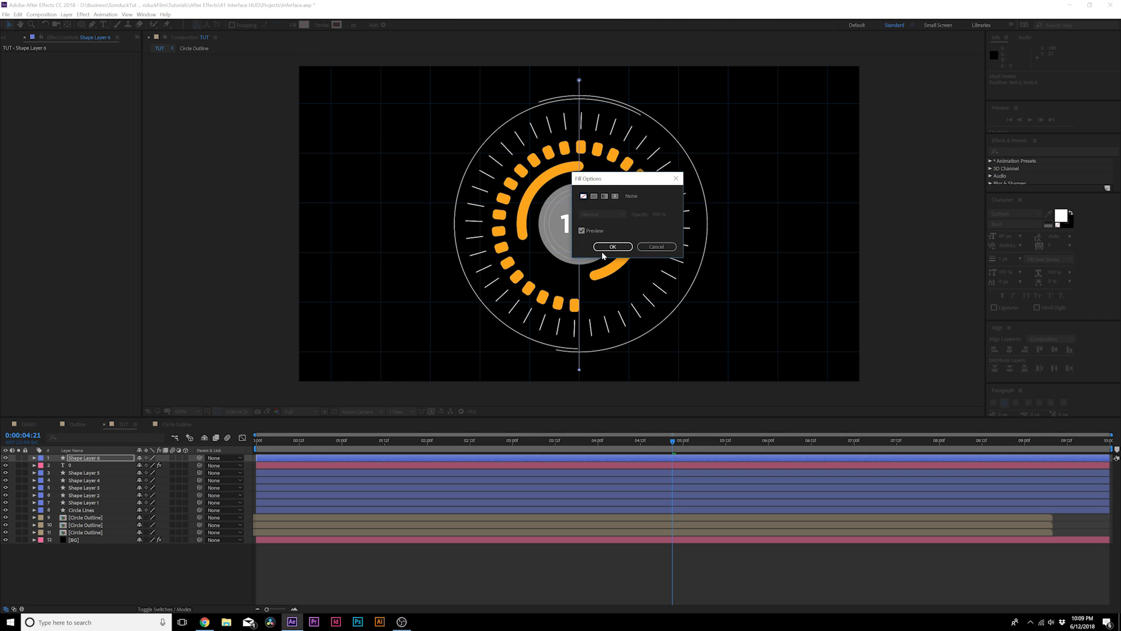
{"action": "left_click", "coordinate": [612, 246]}
{"action": "left_click", "coordinate": [322, 25]}
{"action": "left_click", "coordinate": [595, 196]}
{"action": "left_click", "coordinate": [612, 246]}
{"action": "left_click_drag", "start_coordinate": [350, 27], "coordinate": [335, 28]}
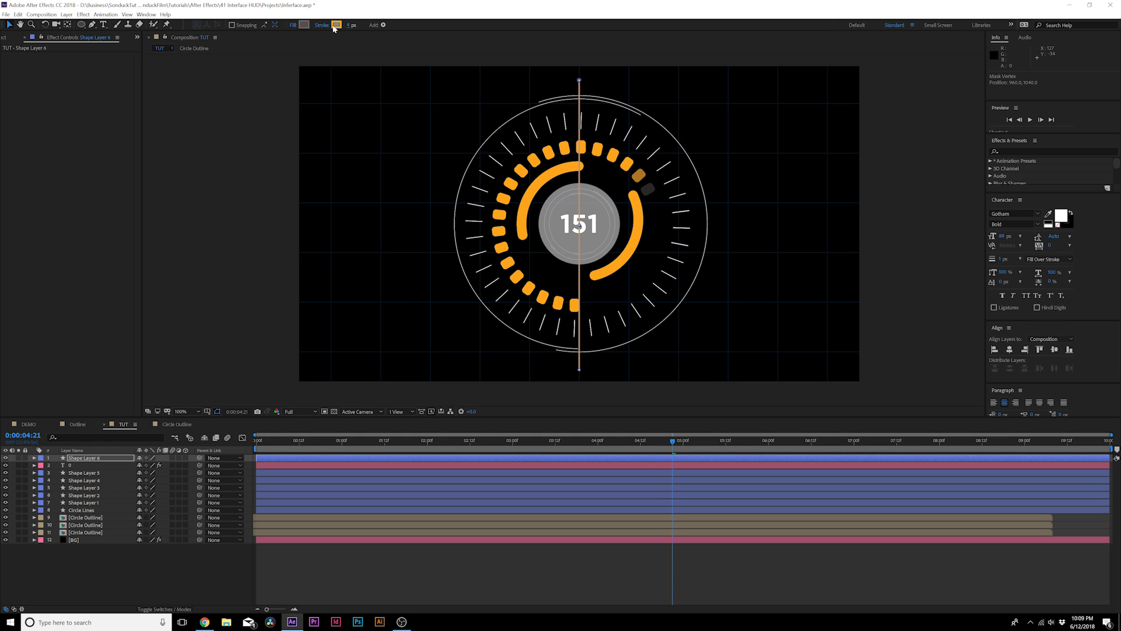
{"action": "left_click", "coordinate": [336, 25]}
{"action": "type", "text": "ffffff"}
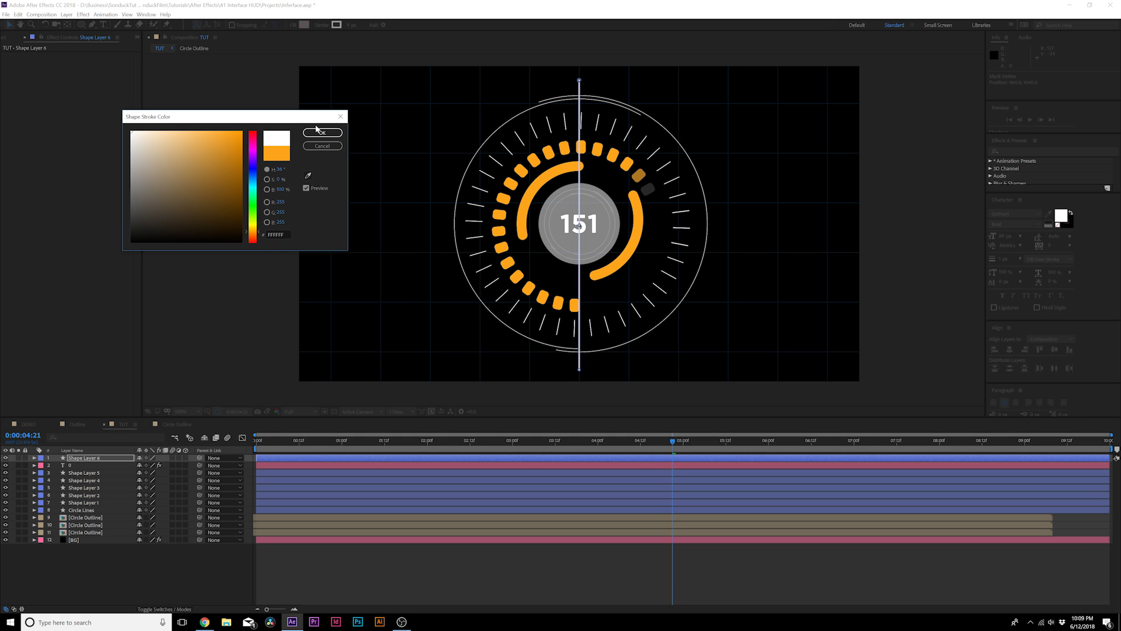
{"action": "left_click", "coordinate": [321, 132]}
Step: Move the line layer above BG, duplicate it, and rotate the copy toward horizontal
{"action": "left_click_drag", "start_coordinate": [70, 460], "coordinate": [77, 536]}
{"action": "key", "text": "ctrl+d"}
{"action": "key", "text": "r"}
{"action": "left_click_drag", "start_coordinate": [150, 544], "coordinate": [166, 547]}
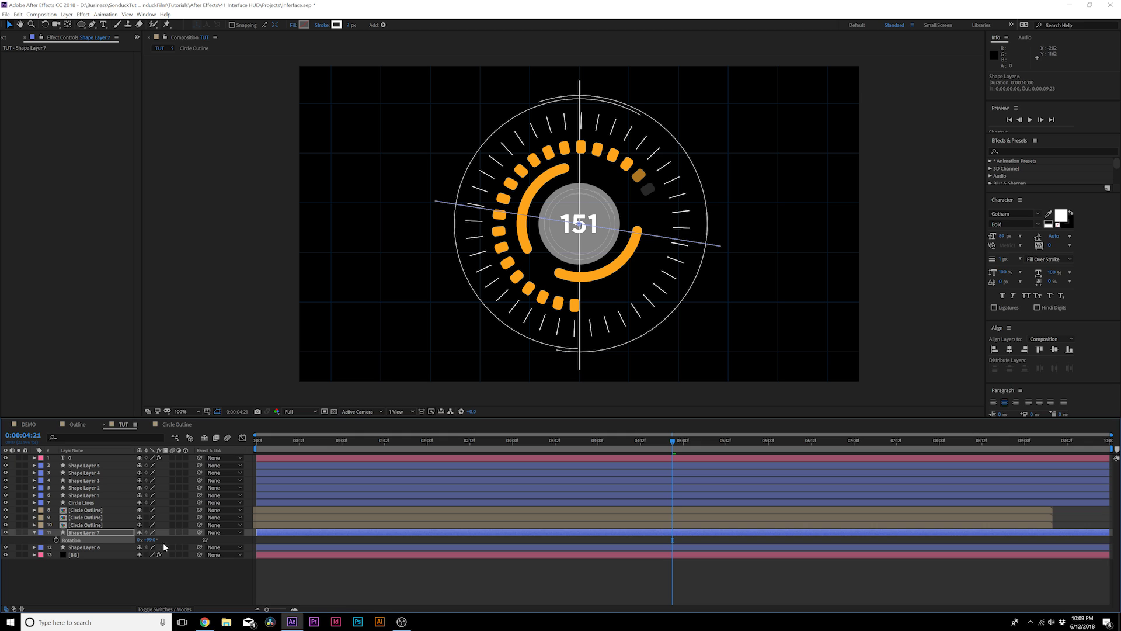
Step: Set the copy's rotation to 90° and pre-compose both line layers as 'Cross'
{"action": "type", "text": "90"}
{"action": "key", "text": "Return"}
{"action": "left_click", "coordinate": [84, 533]}
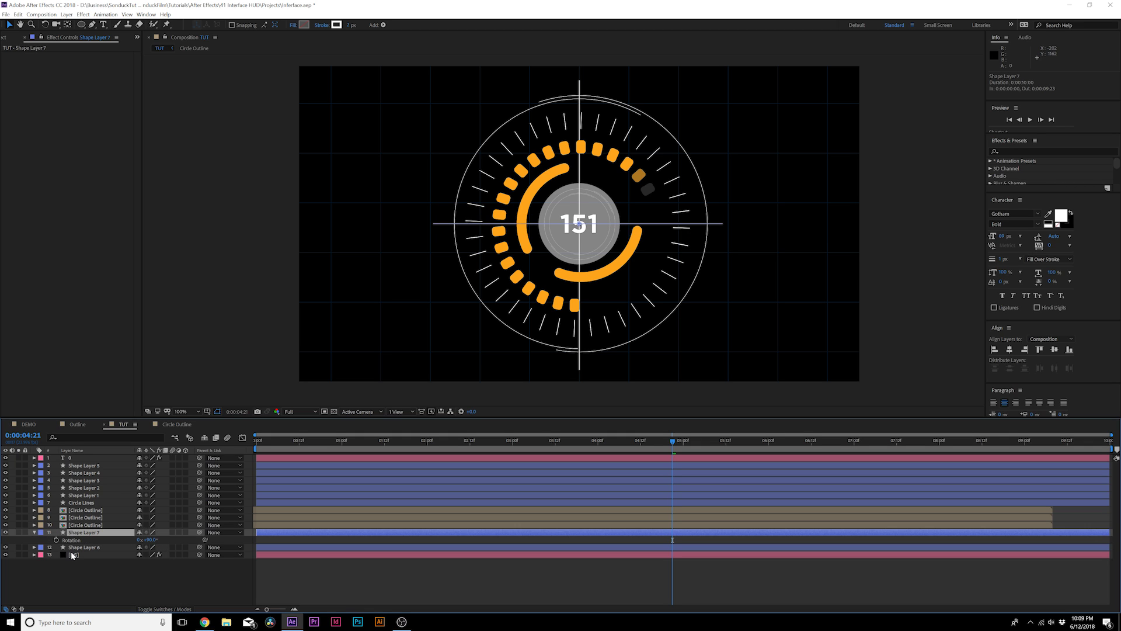
{"action": "left_click", "coordinate": [73, 554], "text": "ctrl"}
{"action": "left_click", "coordinate": [73, 555], "text": "ctrl"}
{"action": "left_click", "coordinate": [75, 548], "text": "ctrl"}
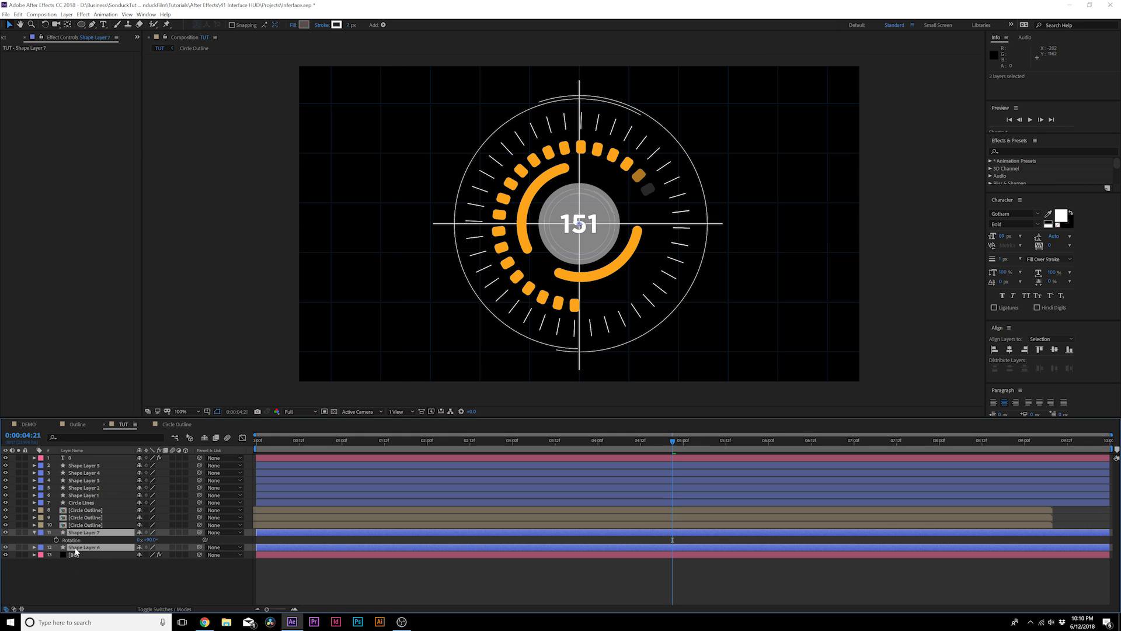
{"action": "key", "text": "ctrl+shift+c"}
{"action": "type", "text": "Cr"}
{"action": "key", "text": "Return"}
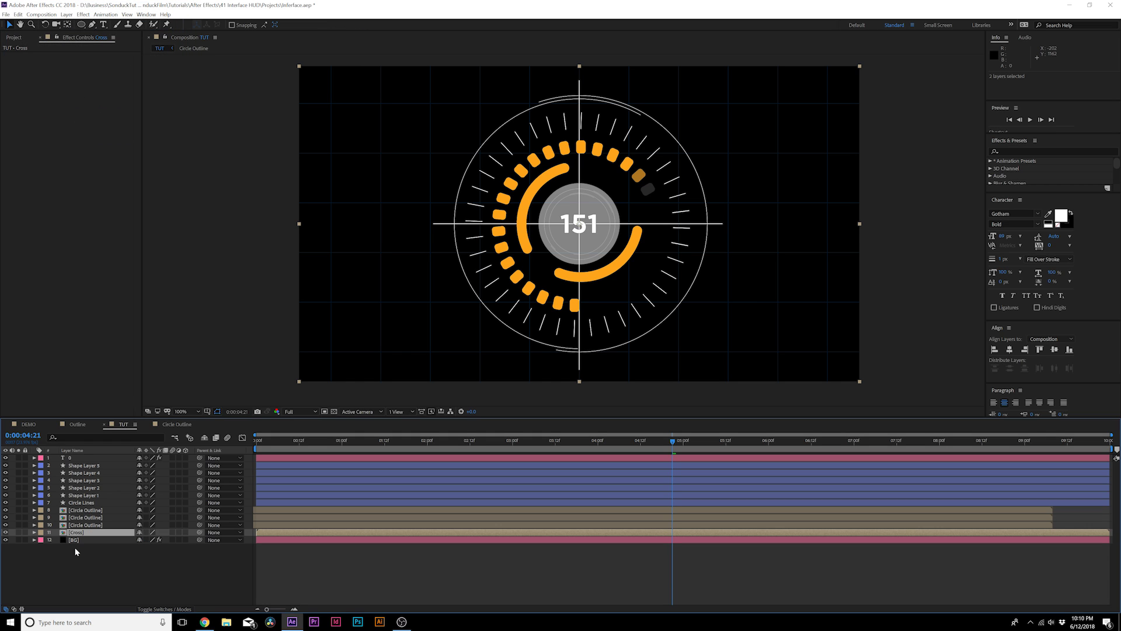
Step: Add a wiggle expression to the Cross layer's Rotation
{"action": "key", "text": "r"}
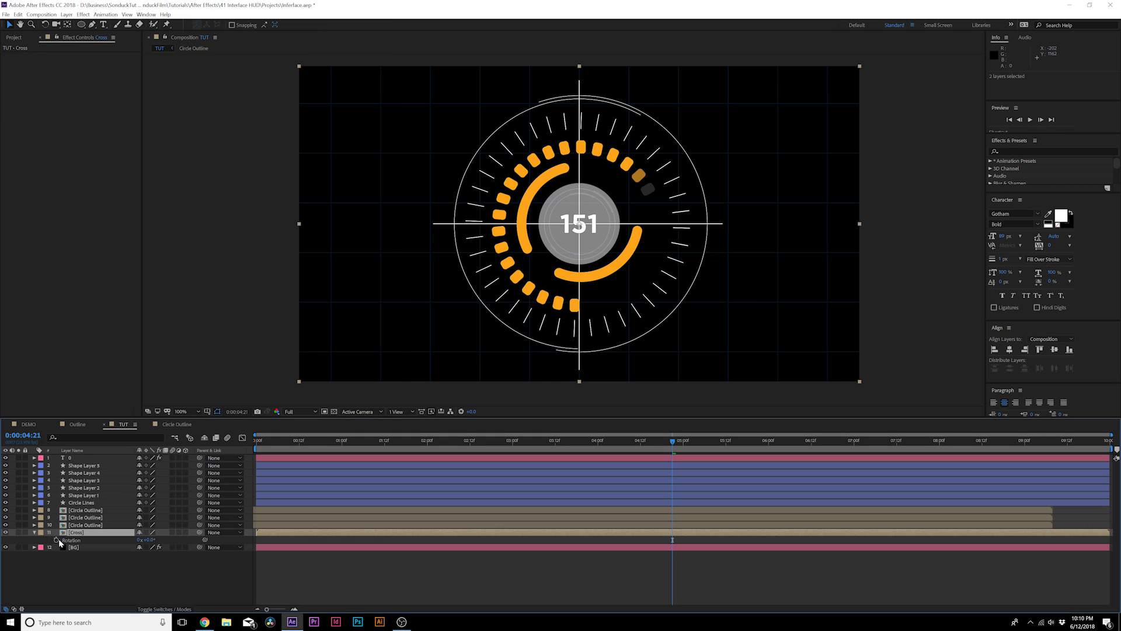
{"action": "left_click", "coordinate": [56, 539], "text": "alt"}
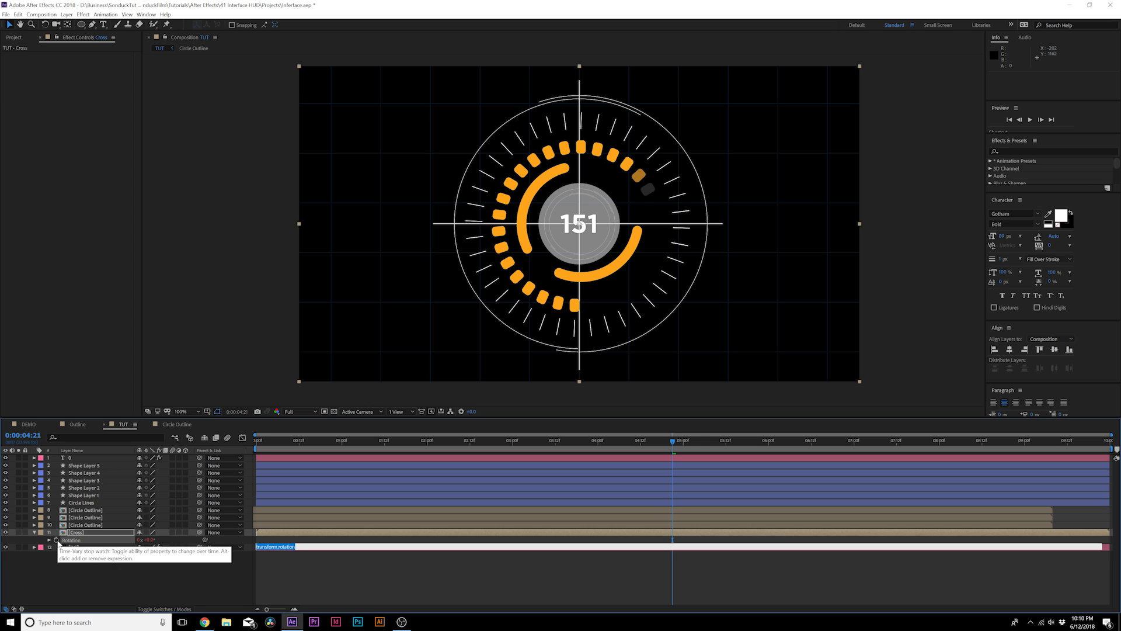
{"action": "type", "text": "wiggle(2,80"}
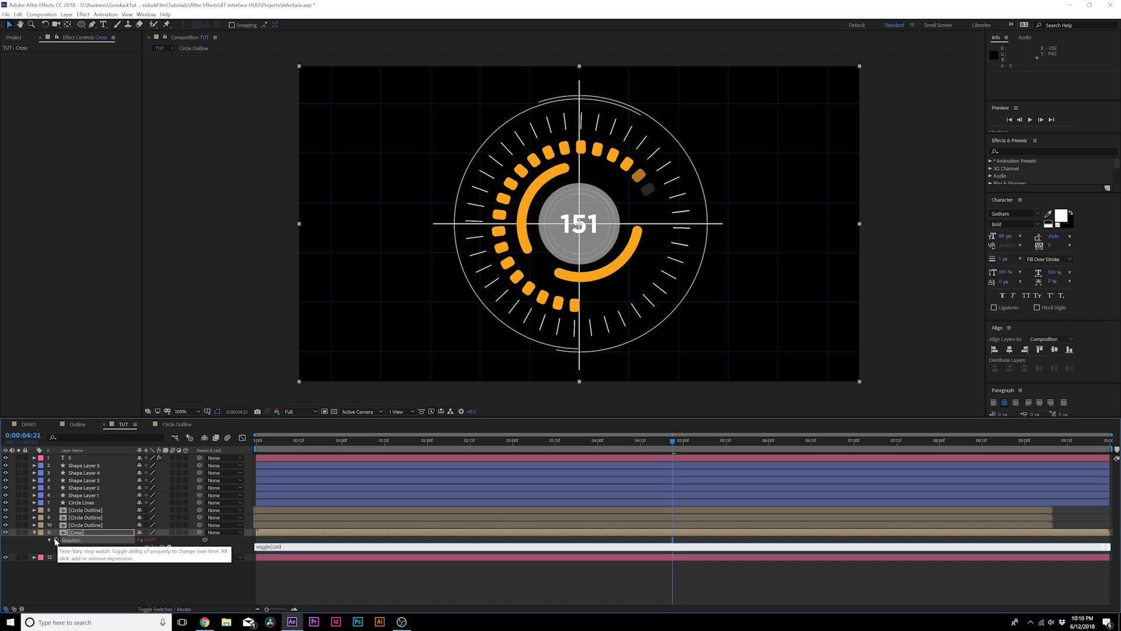
{"action": "left_click", "coordinate": [147, 578]}
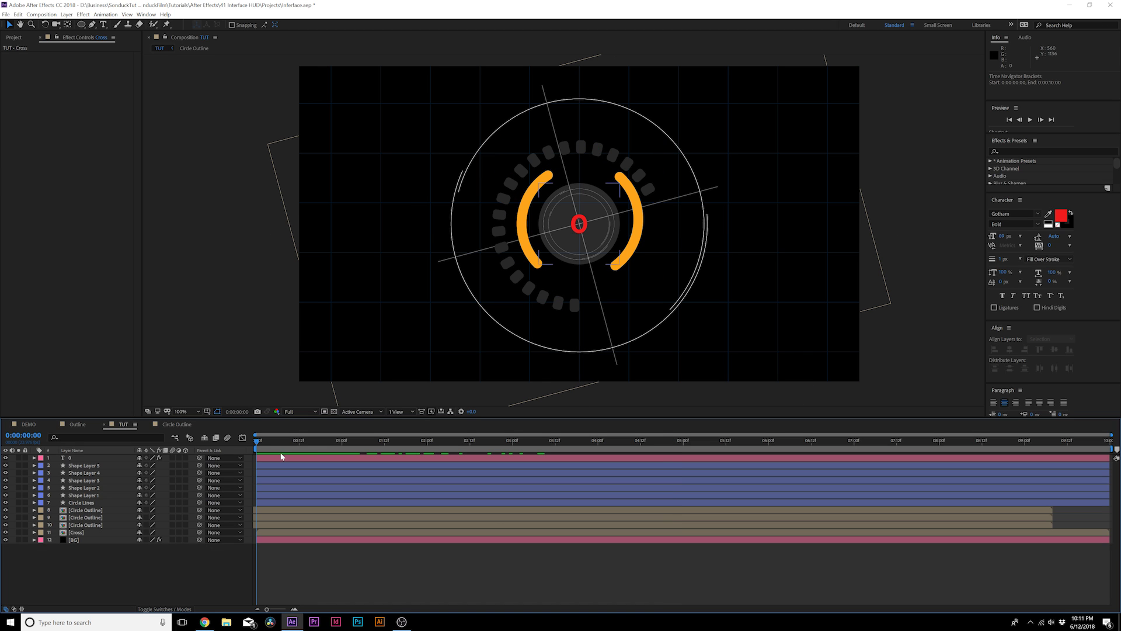
Step: Keyframe every layer's Scale from 0 at 0:00 to full size at 0:00:01:02
{"action": "mouse_move", "coordinate": [276, 444]}
{"action": "left_mouse_down"}
{"action": "mouse_move", "coordinate": [306, 440]}
{"action": "mouse_move", "coordinate": [258, 439]}
{"action": "left_mouse_up"}
{"action": "key", "text": "ctrl+a"}
{"action": "key", "text": "s"}
{"action": "scroll", "coordinate": [120, 558], "scroll_direction": "down", "scroll_amount": 1}
{"action": "scroll", "coordinate": [120, 559], "scroll_direction": "up", "scroll_amount": 1}
{"action": "left_click", "coordinate": [56, 465]}
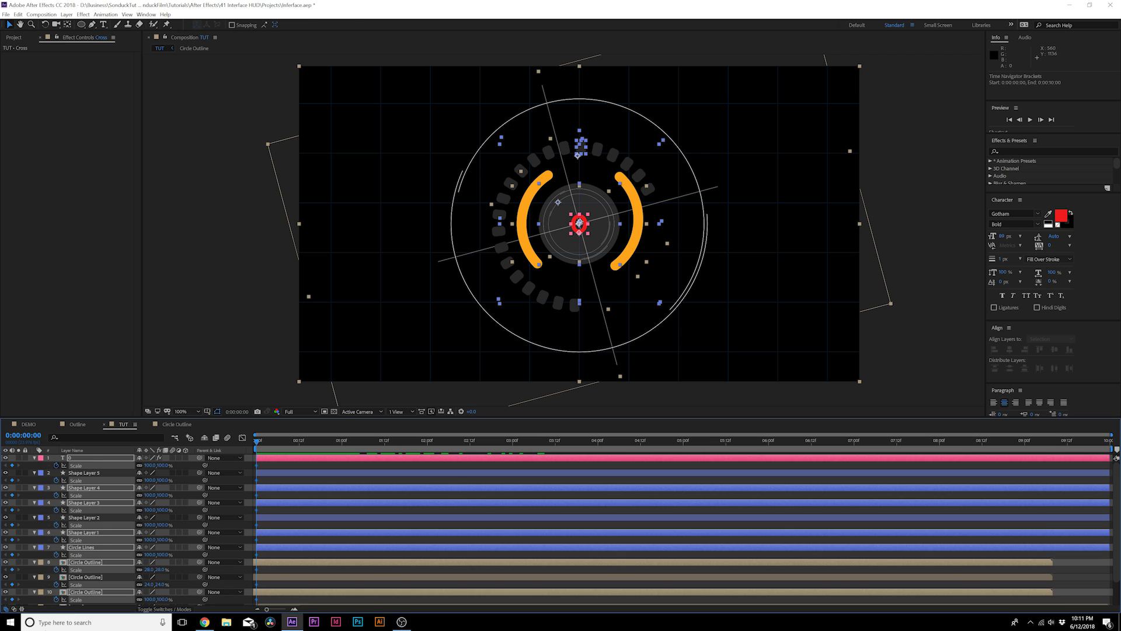
{"action": "scroll", "coordinate": [88, 555], "scroll_direction": "down", "scroll_amount": 1}
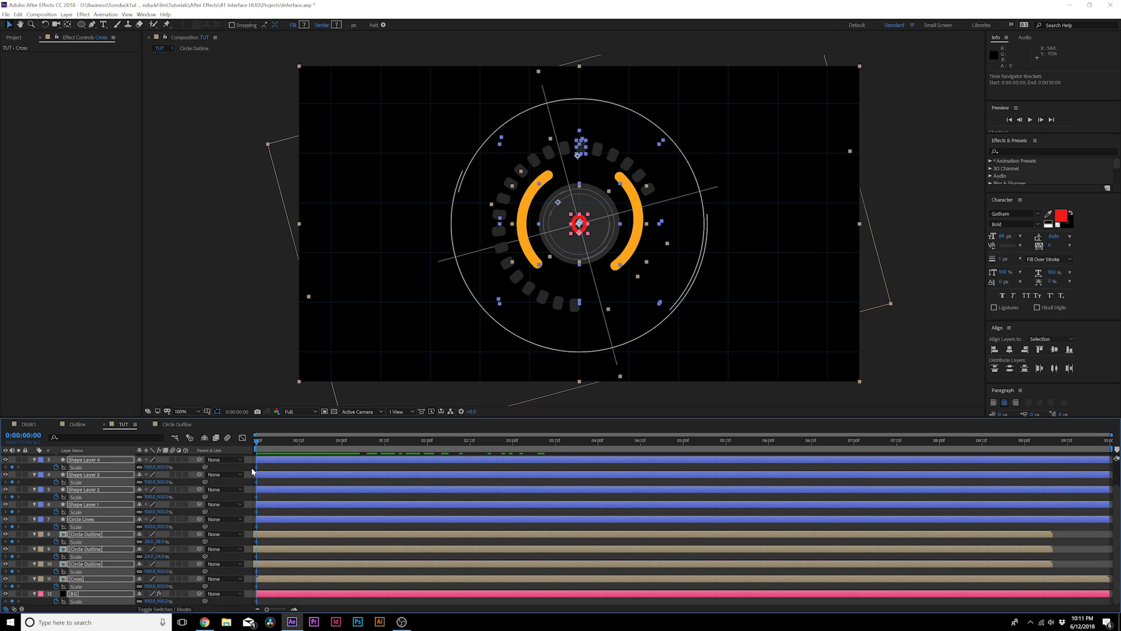
{"action": "left_click_drag", "start_coordinate": [257, 467], "coordinate": [349, 469]}
{"action": "left_click", "coordinate": [150, 467]}
{"action": "type", "text": "0"}
{"action": "key", "text": "Return"}
{"action": "key", "text": "space"}
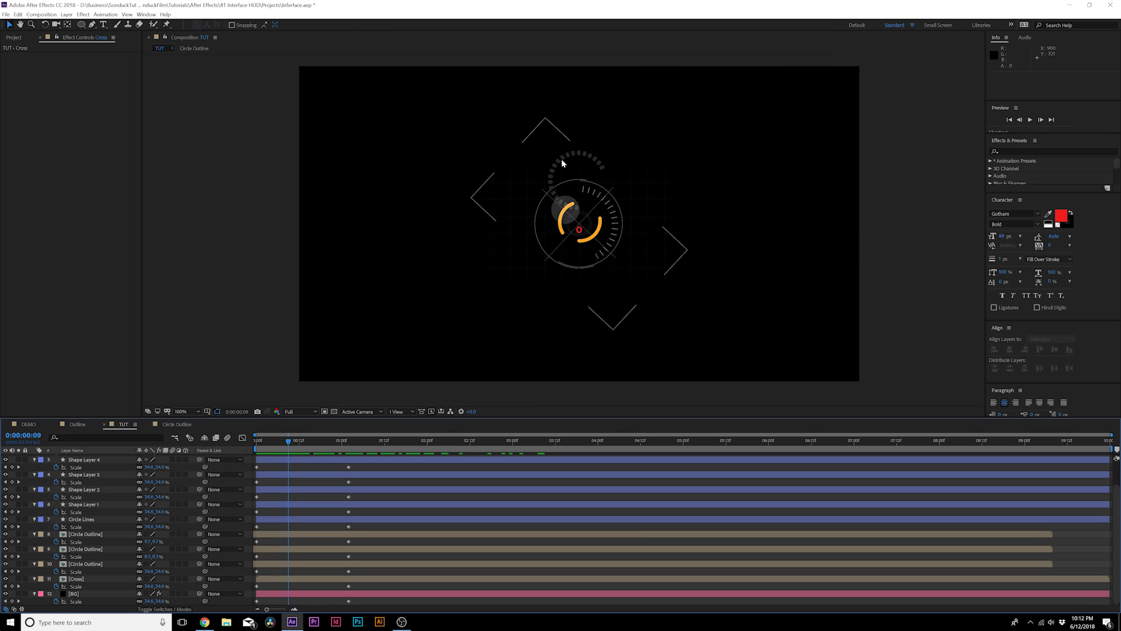
{"action": "key", "text": "space"}
{"action": "left_click_drag", "start_coordinate": [256, 456], "coordinate": [292, 449]}
Step: Move Shape Layer 2's anchor point to the HUD centre with the Pan Behind tool
{"action": "left_click", "coordinate": [85, 489]}
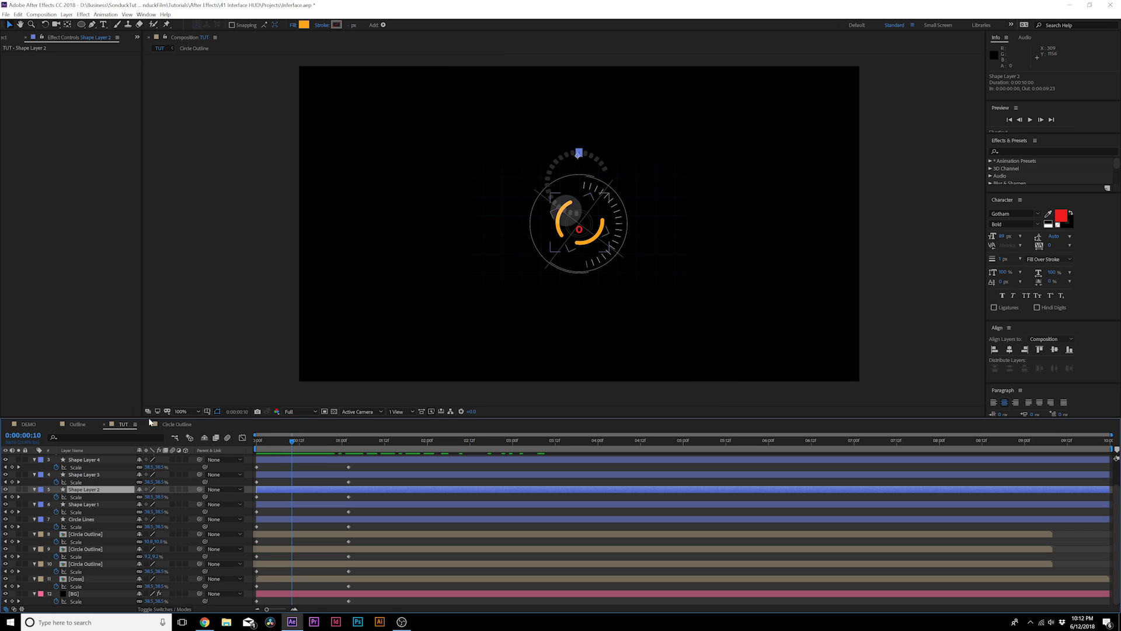
{"action": "left_click_drag", "start_coordinate": [302, 442], "coordinate": [351, 448]}
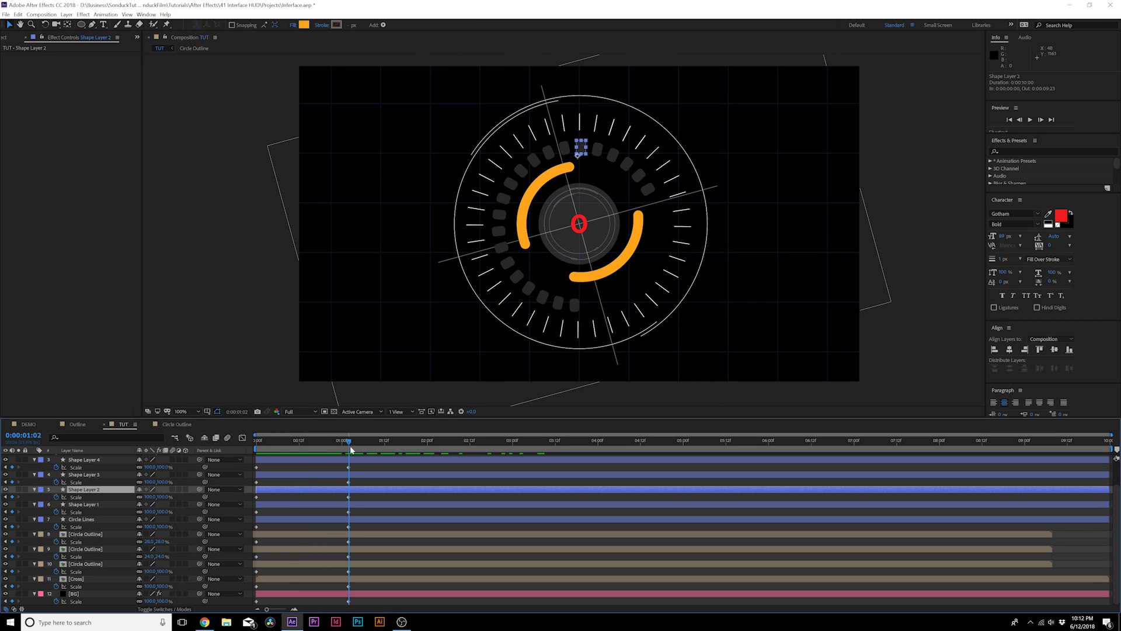
{"action": "left_click", "coordinate": [67, 24]}
{"action": "left_click_drag", "start_coordinate": [579, 160], "coordinate": [580, 222]}
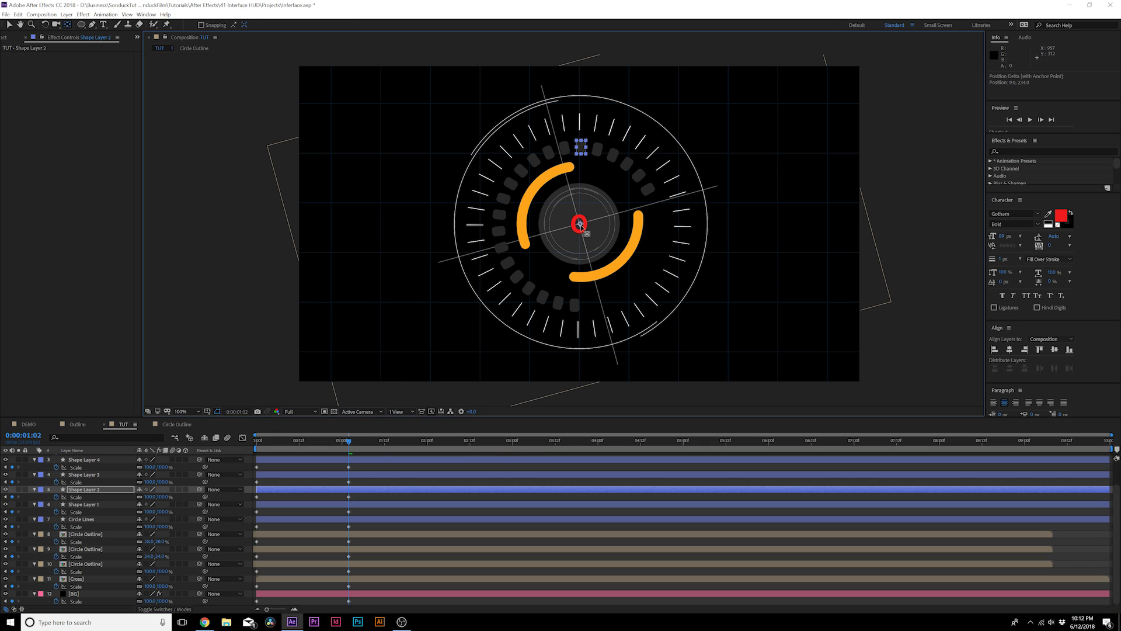
{"action": "left_click_drag", "start_coordinate": [350, 443], "coordinate": [327, 444]}
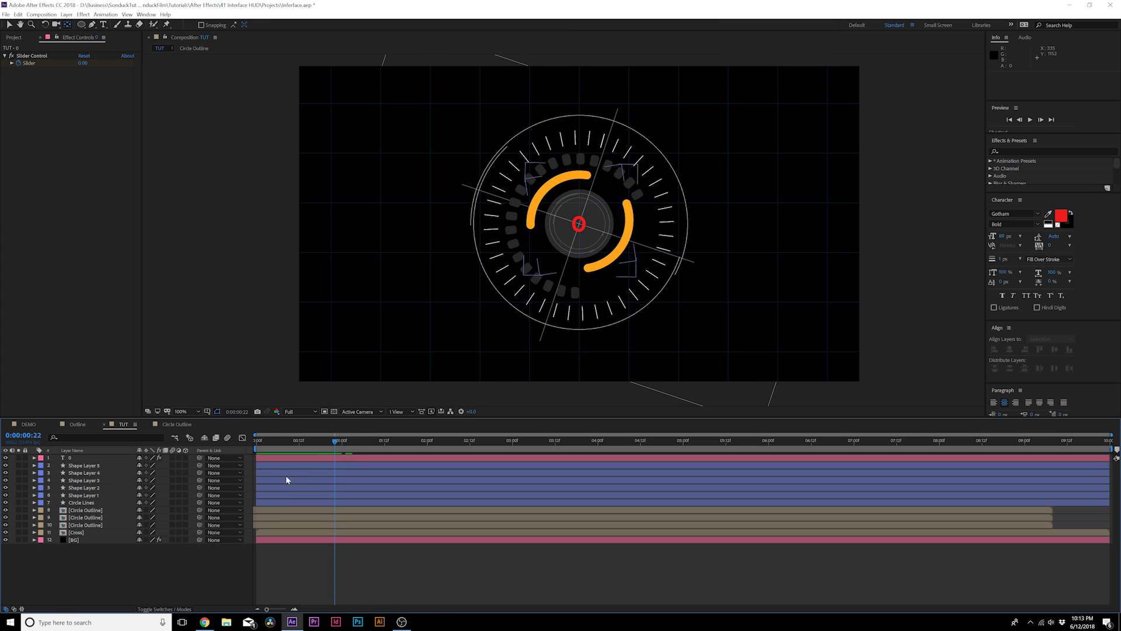
Step: Delay the Cross and counter layers' start times, preview, and end the work area at 0:00:03:01
{"action": "left_click_drag", "start_coordinate": [313, 443], "coordinate": [282, 532]}
{"action": "left_click", "coordinate": [277, 465]}
{"action": "left_click_drag", "start_coordinate": [278, 458], "coordinate": [517, 458]}
{"action": "key", "text": "space"}
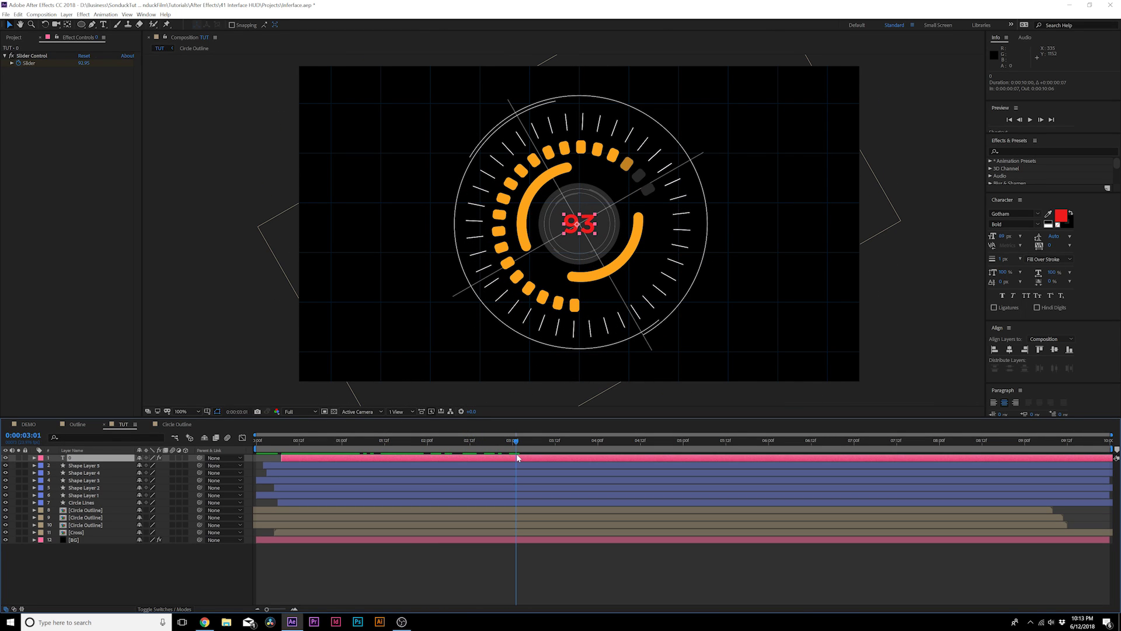
{"action": "key", "text": "n"}
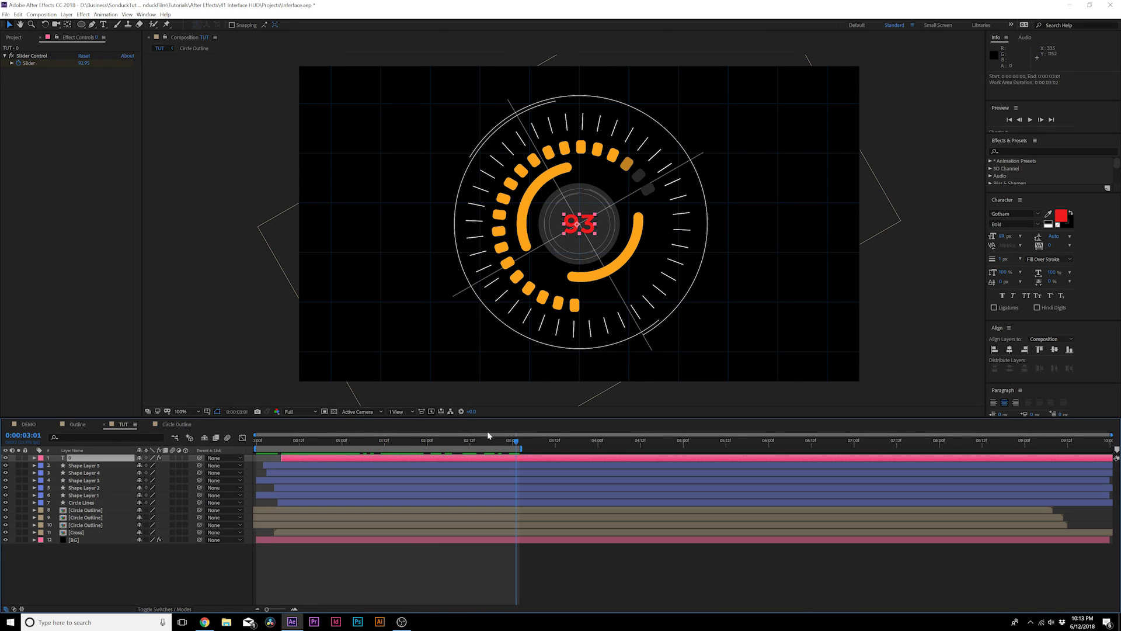
{"action": "key", "text": "ctrl+a"}
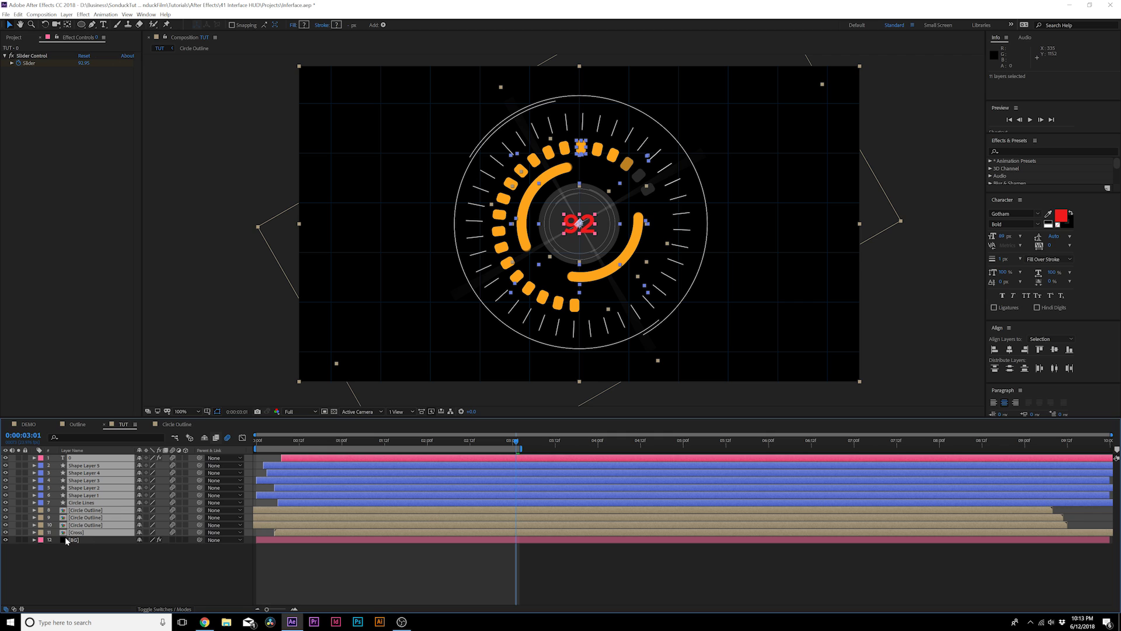
Step: Pre-compose the selected HUD layers into a comp named 'Interface 1'
{"action": "key", "text": "ctrl+shift+c"}
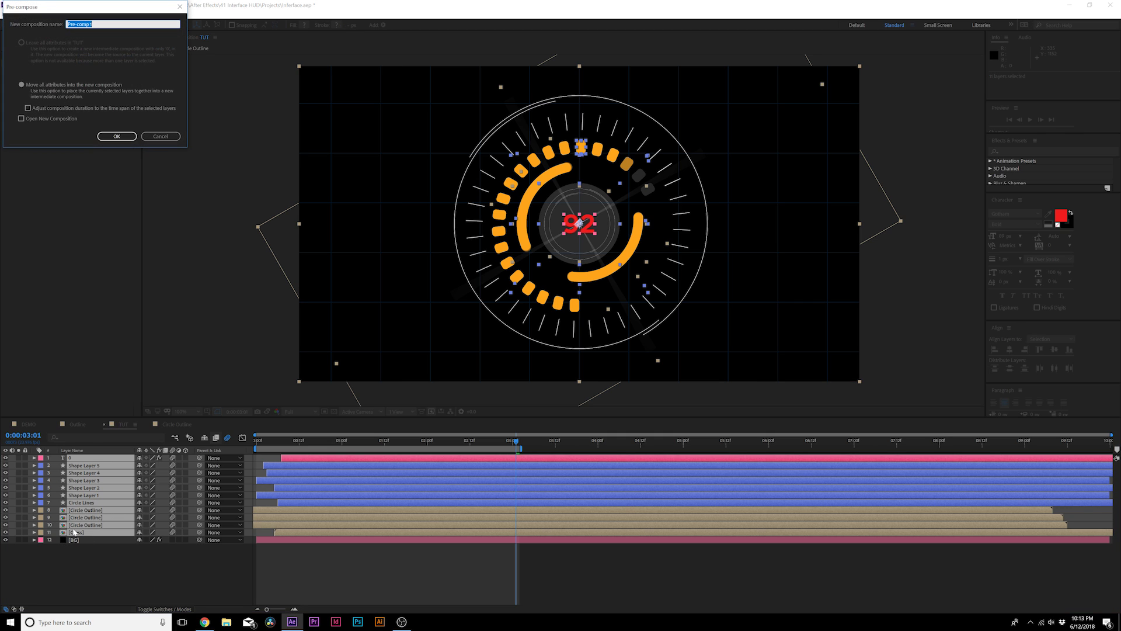
{"action": "type", "text": "Interface 1"}
{"action": "key", "text": "Return"}
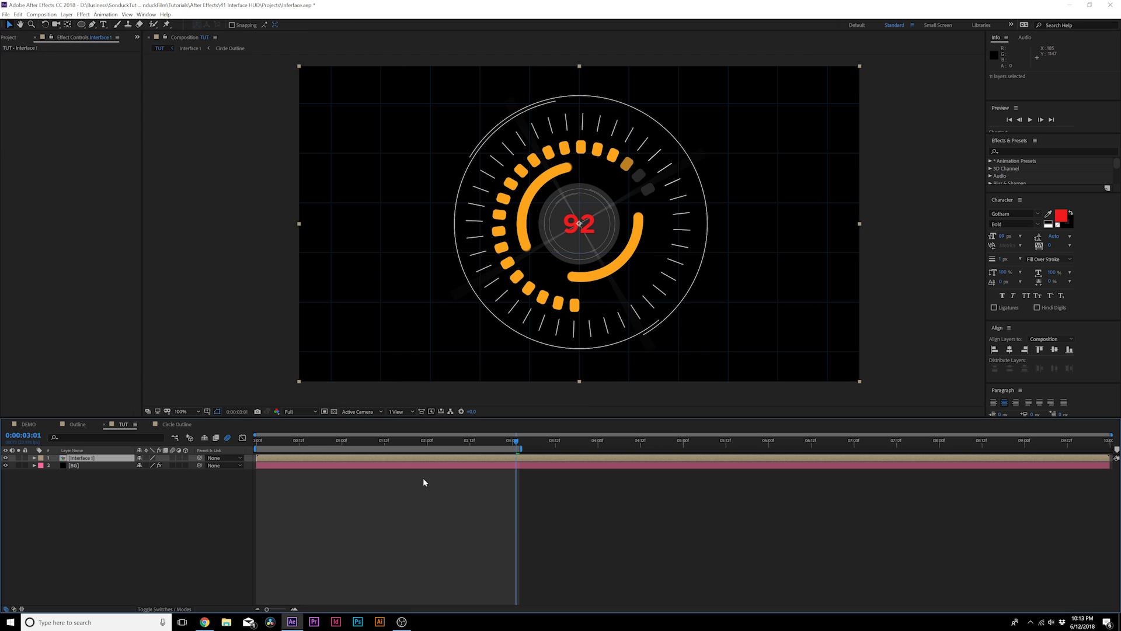
{"action": "mouse_move", "coordinate": [453, 442]}
{"action": "left_mouse_down"}
{"action": "mouse_move", "coordinate": [376, 443]}
{"action": "mouse_move", "coordinate": [431, 440]}
{"action": "left_mouse_up"}
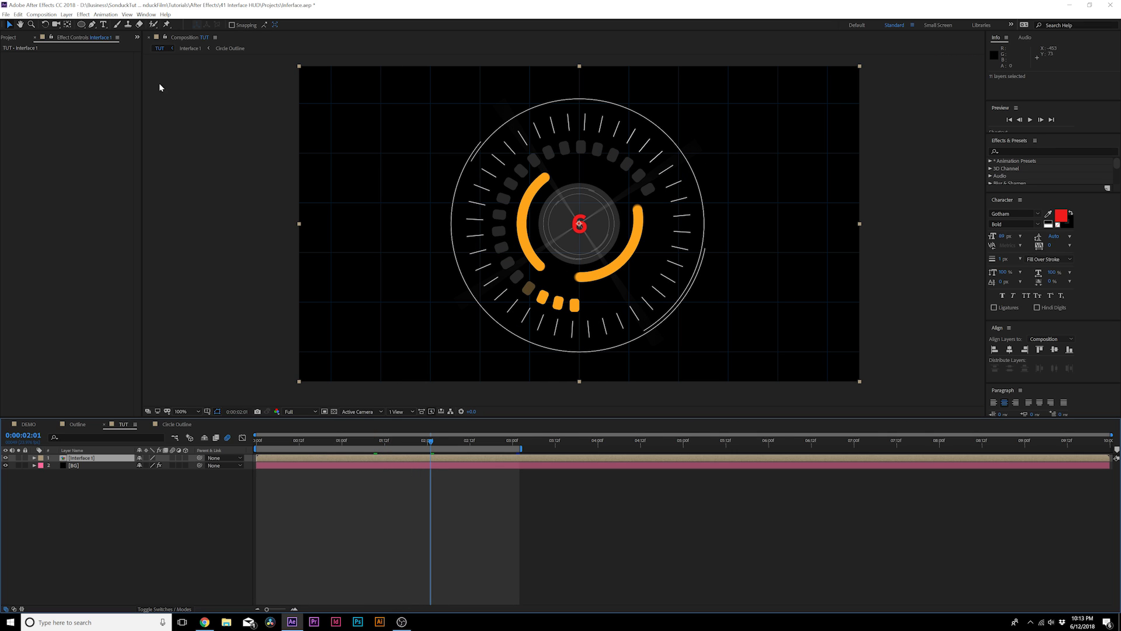
{"action": "left_click", "coordinate": [90, 18]}
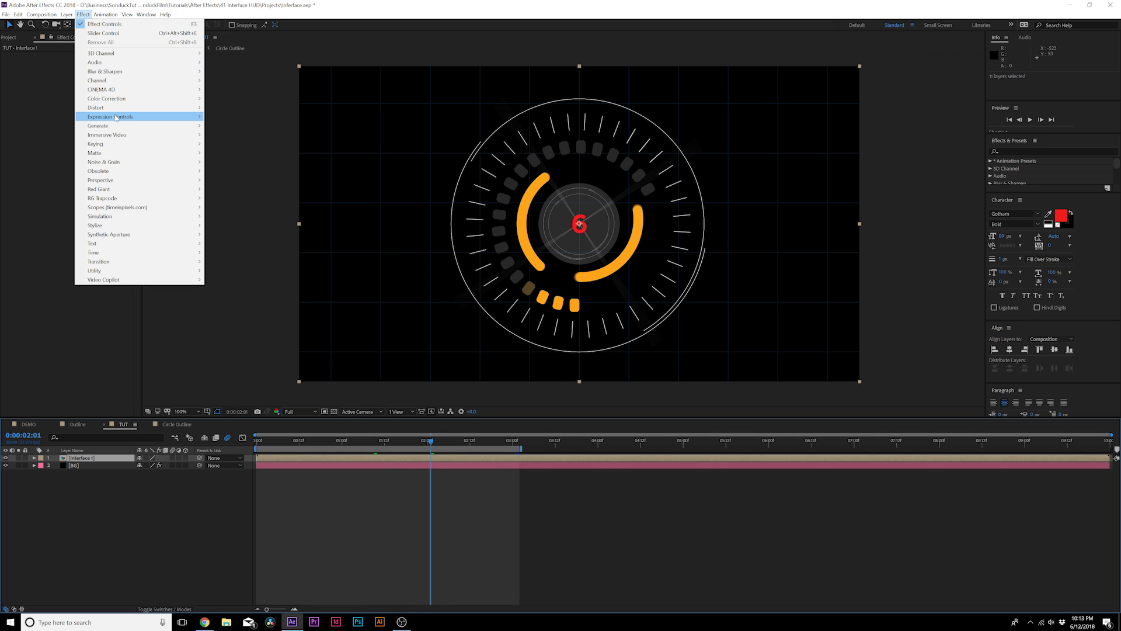
Step: Add a white Drop Shadow with distance 0, softness 15 and slightly raised opacity
{"action": "mouse_move", "coordinate": [104, 183]}
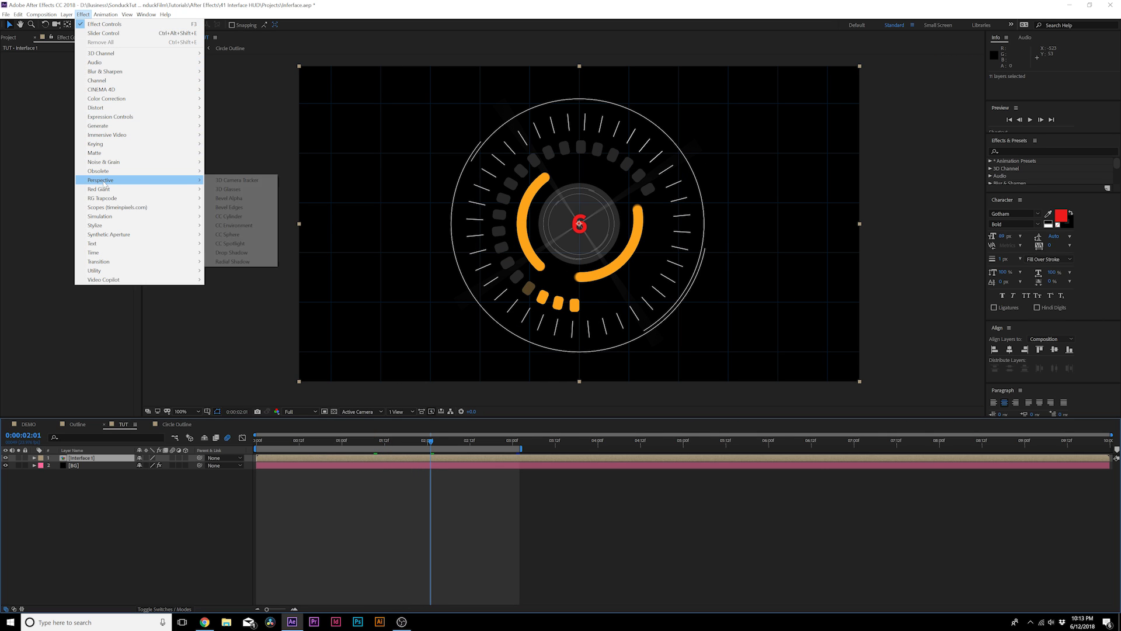
{"action": "left_click", "coordinate": [232, 253]}
{"action": "left_click", "coordinate": [83, 63]}
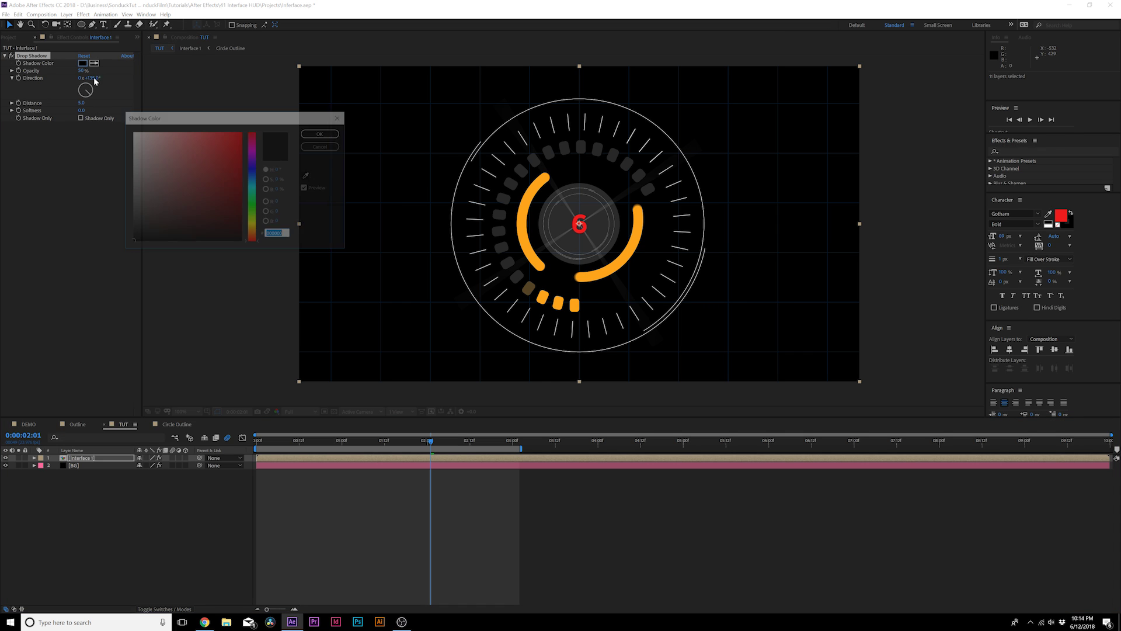
{"action": "left_click", "coordinate": [131, 132]}
{"action": "left_click", "coordinate": [320, 132]}
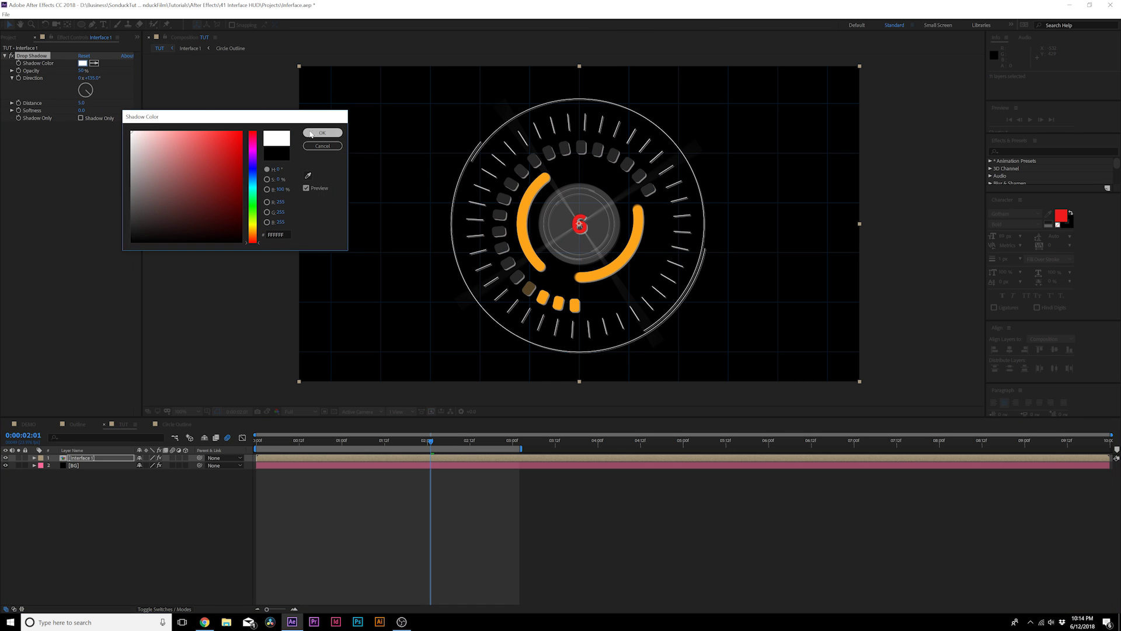
{"action": "left_click", "coordinate": [81, 104]}
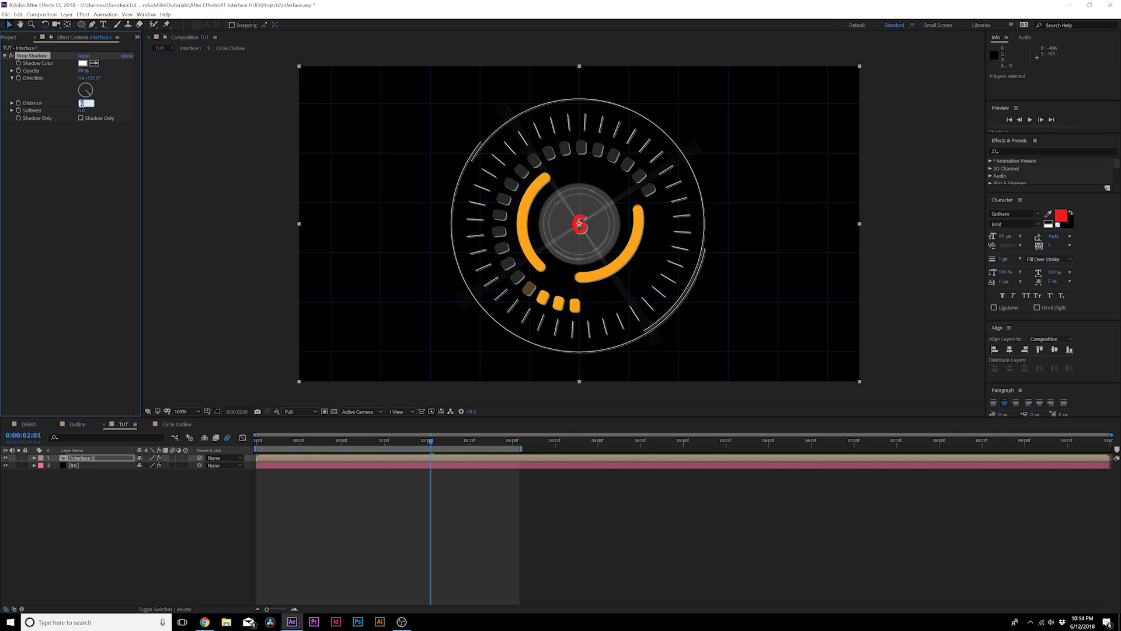
{"action": "left_click", "coordinate": [72, 185]}
{"action": "type", "text": "15"}
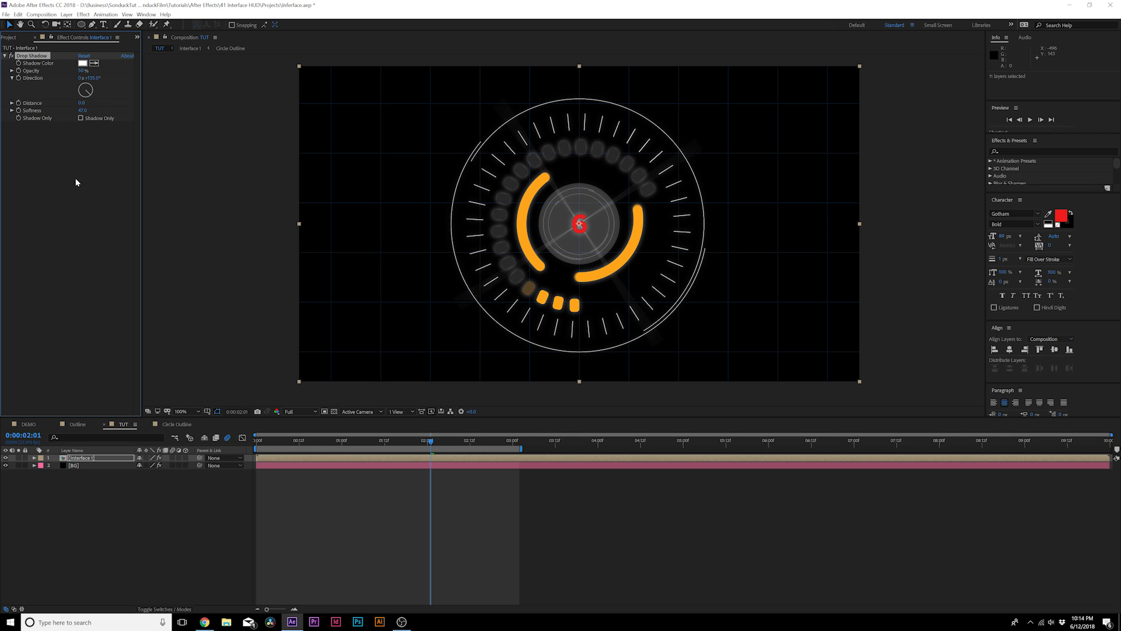
{"action": "left_click_drag", "start_coordinate": [85, 71], "coordinate": [80, 74]}
{"action": "left_click_drag", "start_coordinate": [326, 441], "coordinate": [424, 442]}
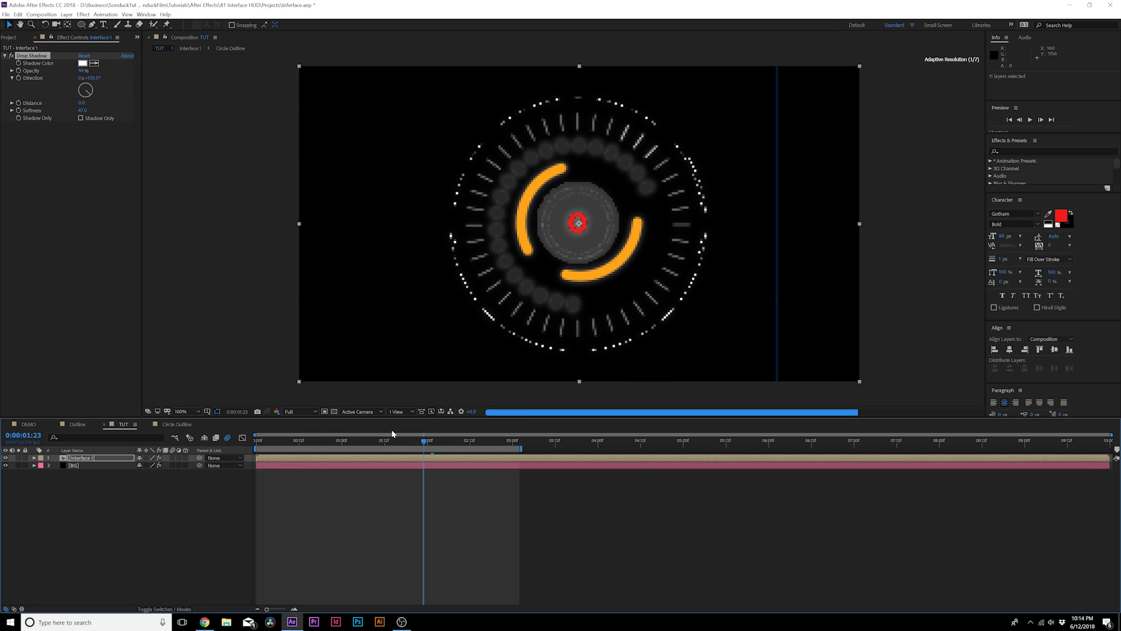
Step: Duplicate the Drop Shadow and make the copy much softer and wider
{"action": "key", "text": "ctrl+d"}
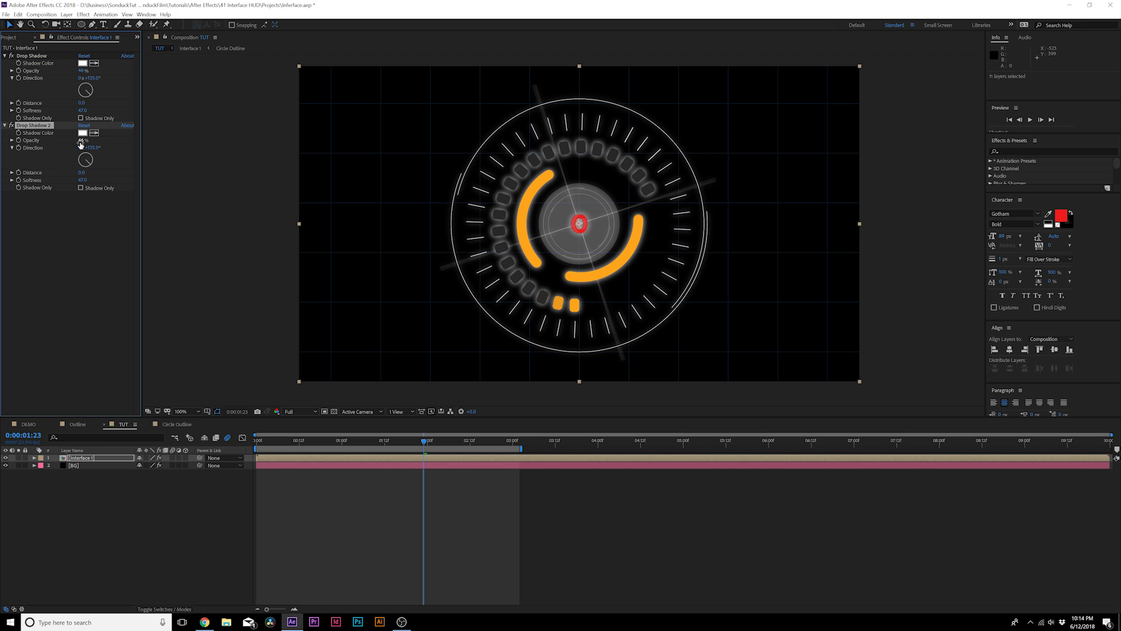
{"action": "left_click_drag", "start_coordinate": [82, 180], "coordinate": [160, 185]}
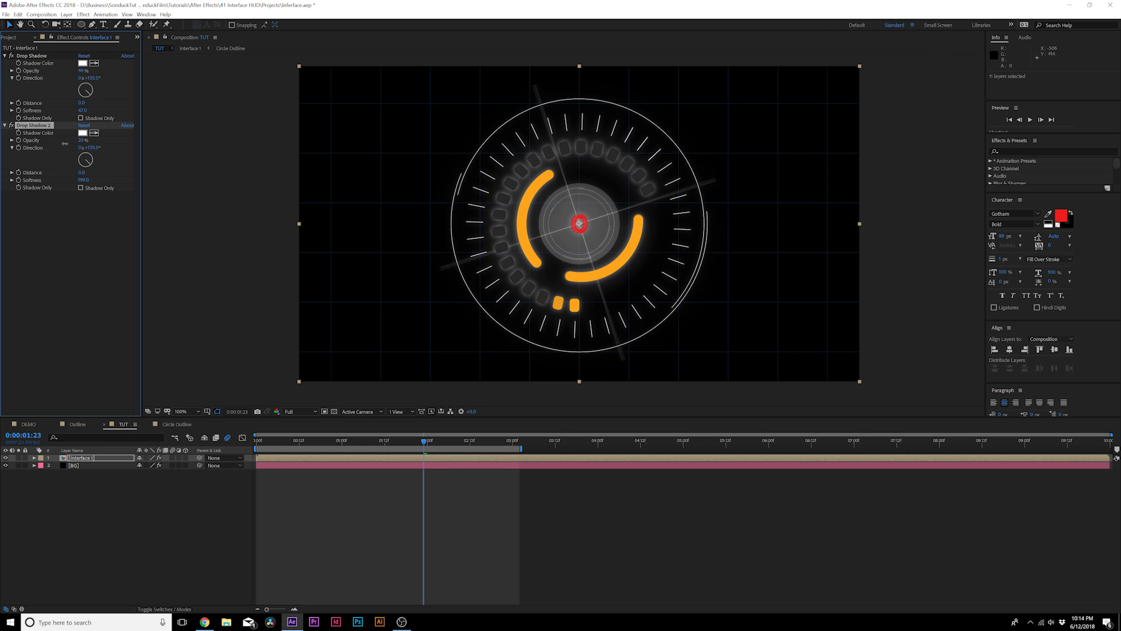
{"action": "left_click", "coordinate": [187, 502]}
{"action": "left_click_drag", "start_coordinate": [394, 442], "coordinate": [435, 449]}
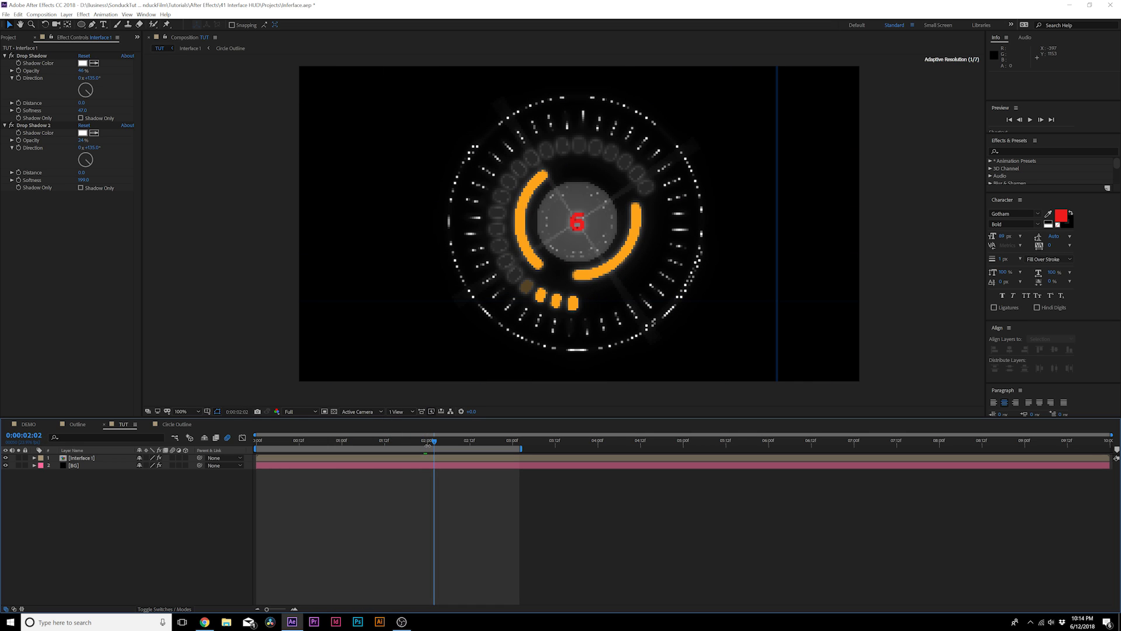
{"action": "left_click", "coordinate": [84, 457]}
Step: Add a Glow effect to Interface 1 with a glow radius of 76
{"action": "left_click", "coordinate": [83, 14]}
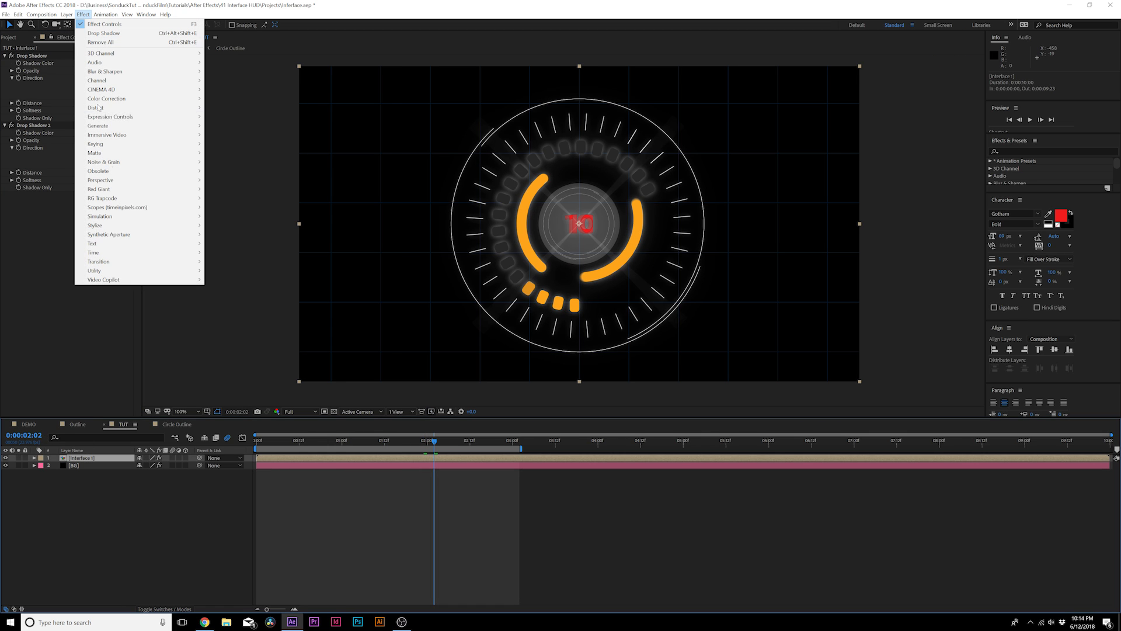
{"action": "mouse_move", "coordinate": [111, 226]}
{"action": "left_click", "coordinate": [222, 370]}
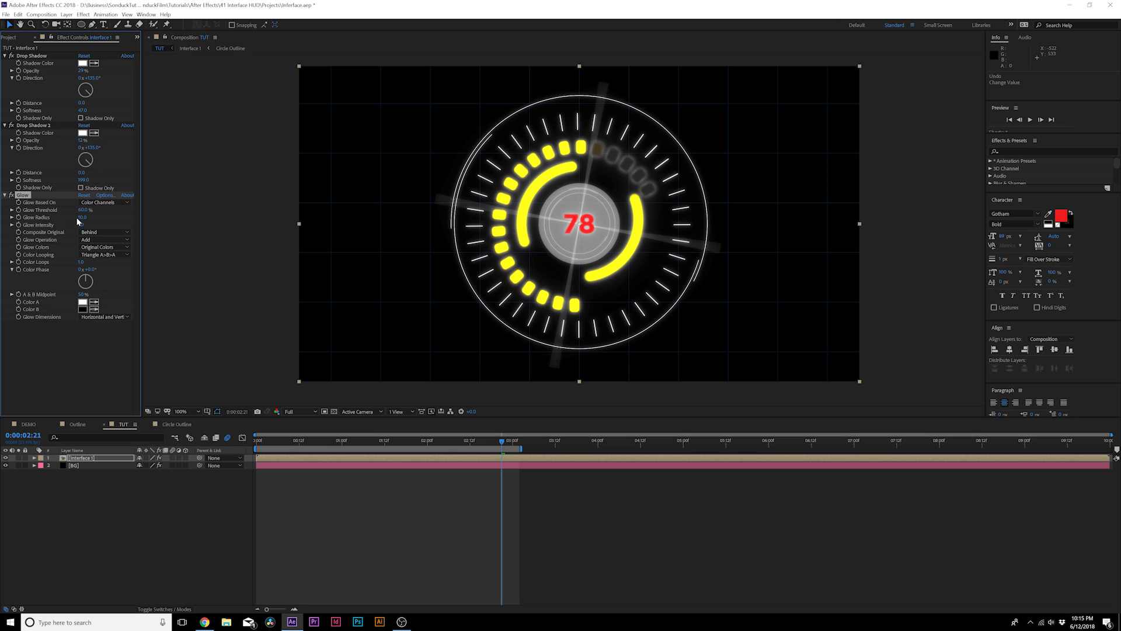
{"action": "left_click_drag", "start_coordinate": [97, 217], "coordinate": [143, 224]}
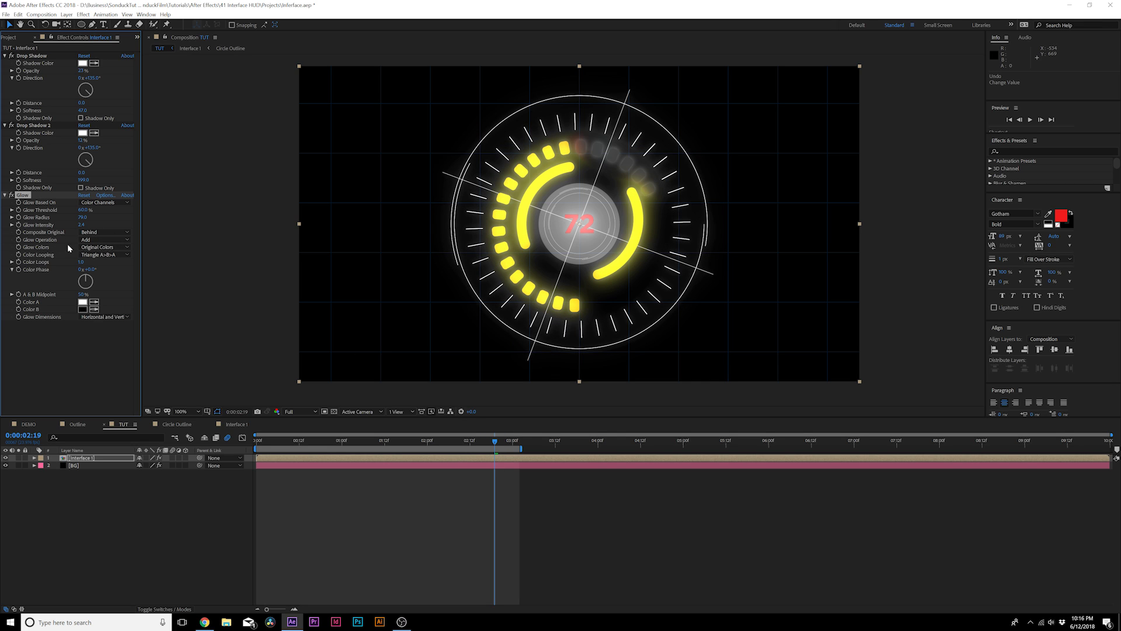
Step: Set Glow Colors to A & B Colors, looping Sawtooth B>A, with Color A orange
{"action": "left_click", "coordinate": [114, 247]}
{"action": "left_click", "coordinate": [125, 254]}
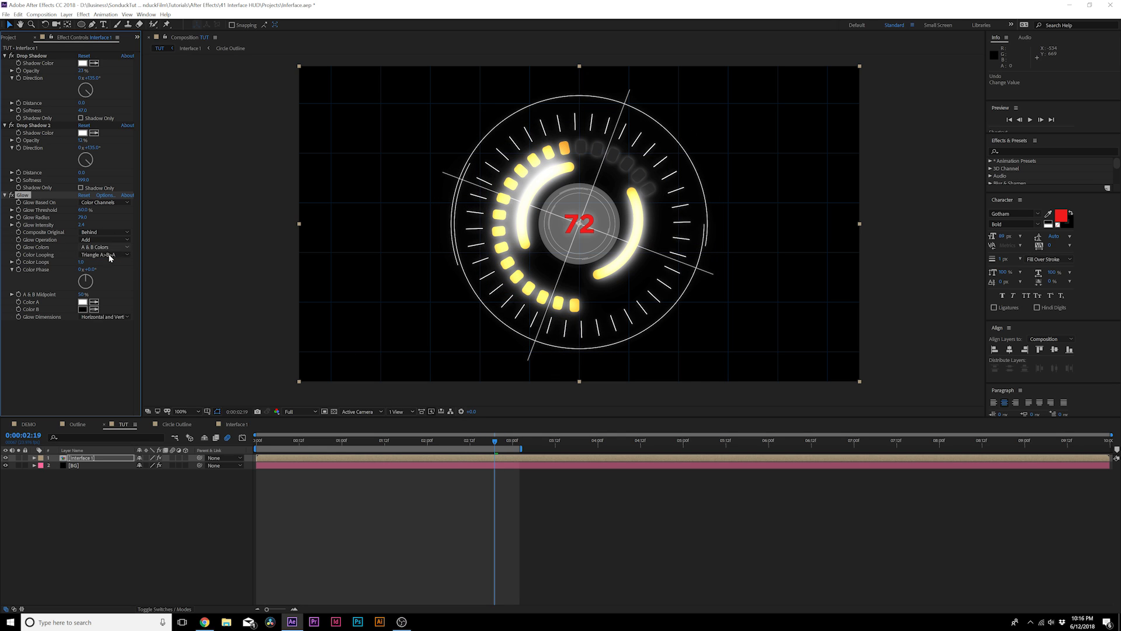
{"action": "left_click", "coordinate": [101, 247]}
{"action": "key", "text": "Escape"}
{"action": "left_click", "coordinate": [101, 254]}
{"action": "left_click", "coordinate": [107, 272]}
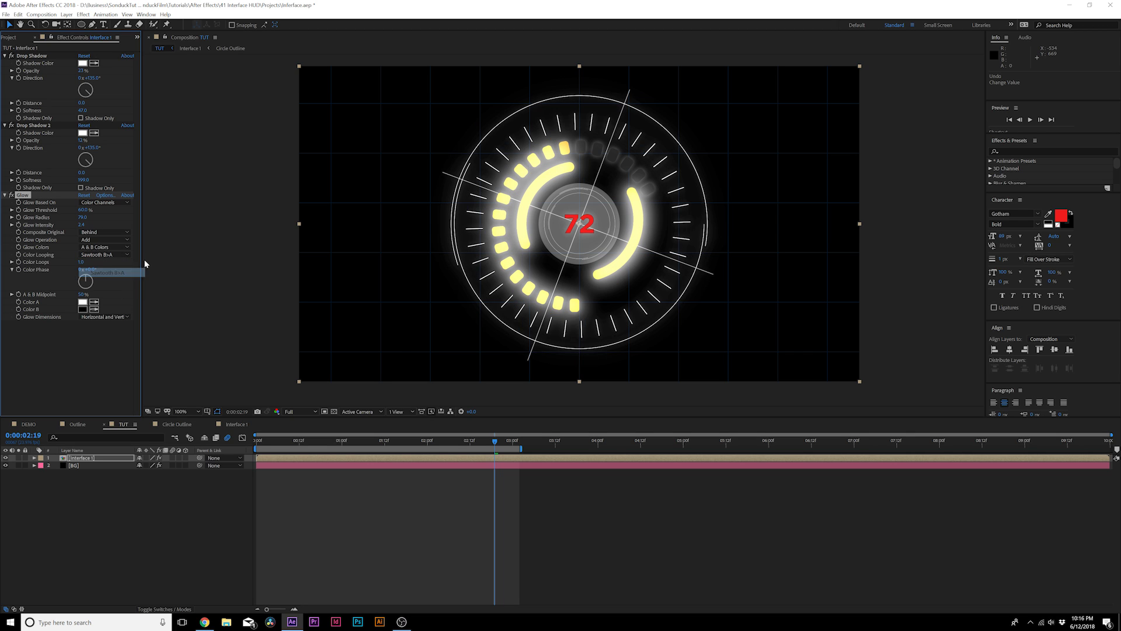
{"action": "left_click", "coordinate": [83, 302]}
{"action": "left_click_drag", "start_coordinate": [252, 199], "coordinate": [241, 137]}
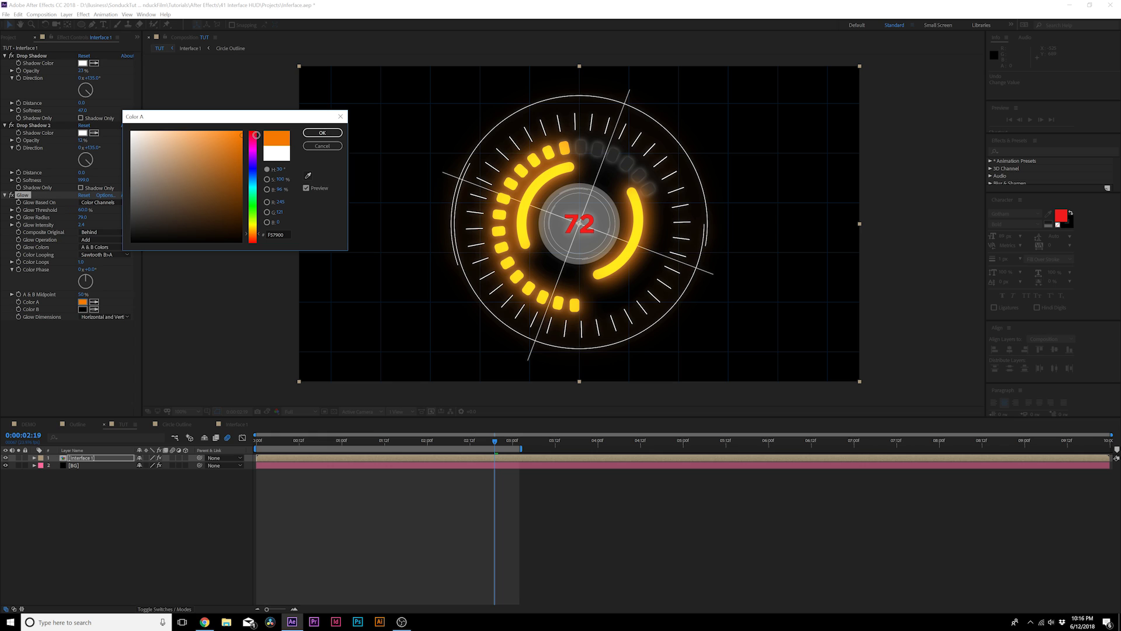
{"action": "left_click", "coordinate": [323, 133]}
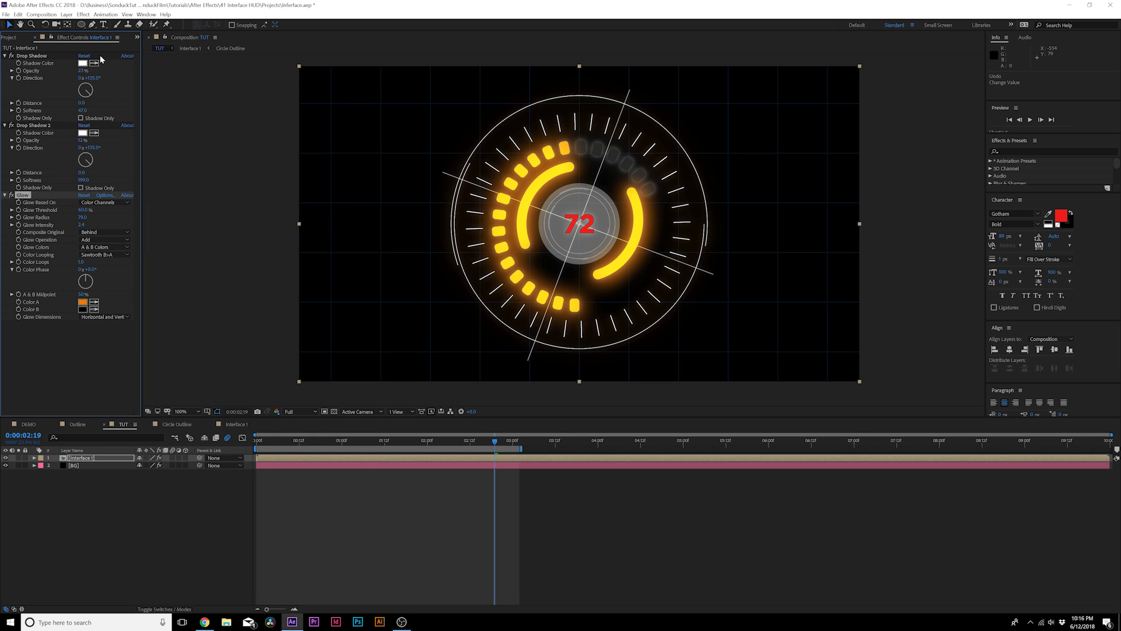
Step: Eyedropper the orange into both Drop Shadow colours, then preview an earlier frame with the grid
{"action": "left_click", "coordinate": [95, 63]}
{"action": "left_click", "coordinate": [83, 301]}
{"action": "left_click", "coordinate": [94, 133]}
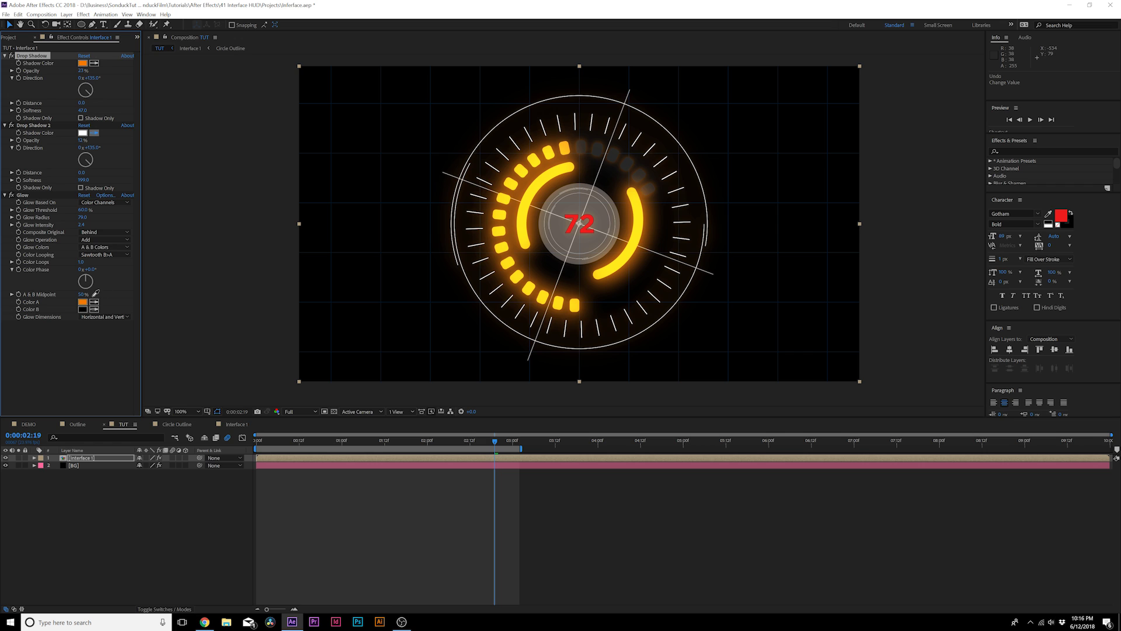
{"action": "left_click", "coordinate": [83, 301]}
{"action": "mouse_move", "coordinate": [496, 442]}
{"action": "left_mouse_down"}
{"action": "mouse_move", "coordinate": [320, 448]}
{"action": "mouse_move", "coordinate": [512, 455]}
{"action": "left_mouse_up"}
{"action": "key", "text": "ctrl+apostrophe"}
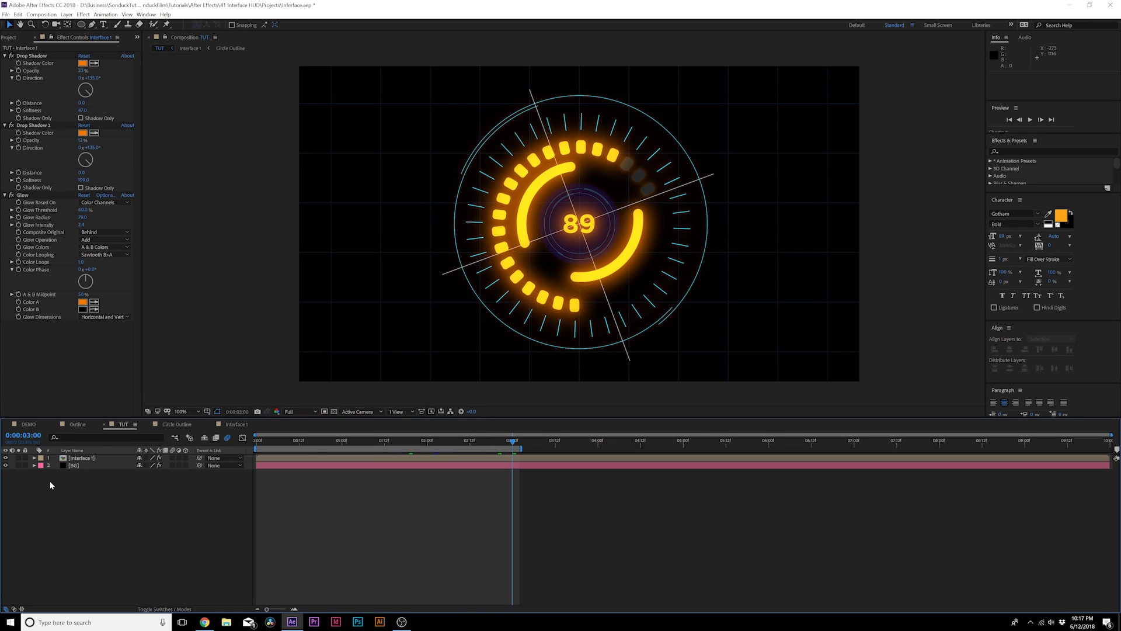
{"action": "left_click", "coordinate": [75, 459]}
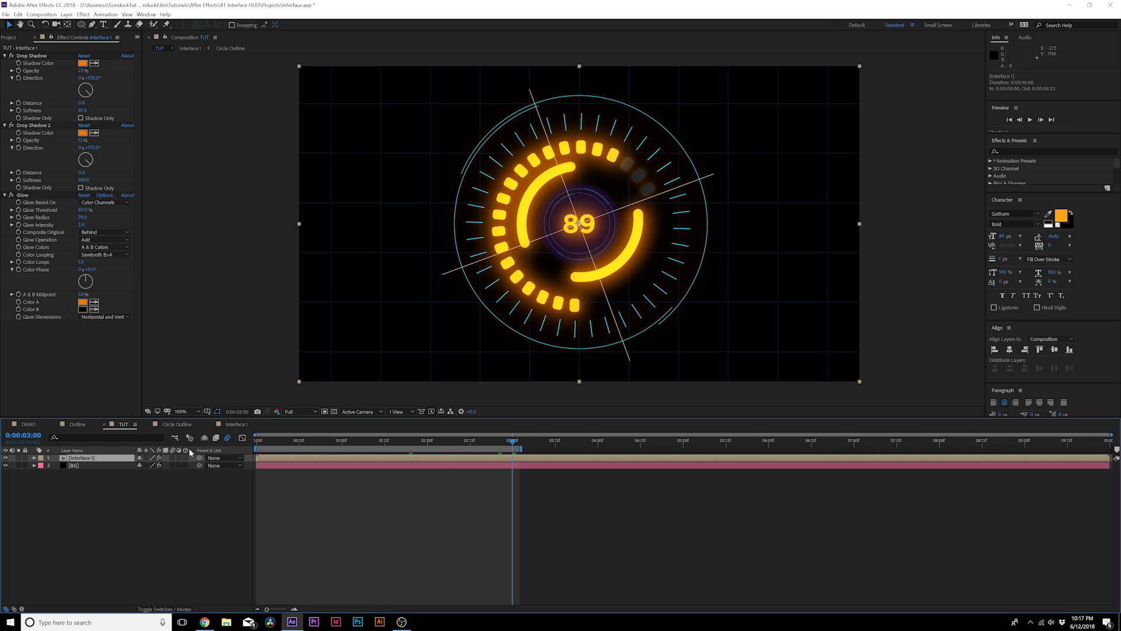
Step: Pre-compose Interface 1 as 'Glow' with all attributes moved, then duplicate the Glow layer
{"action": "key", "text": "ctrl+shift+c"}
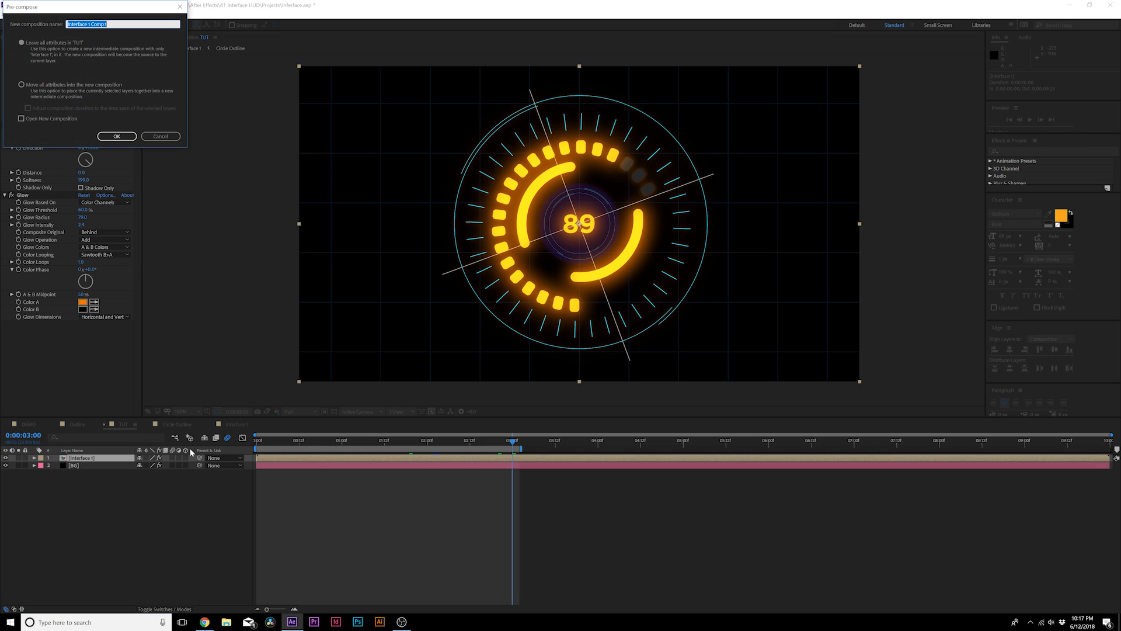
{"action": "type", "text": "Glow"}
{"action": "left_click", "coordinate": [80, 84]}
{"action": "left_click", "coordinate": [116, 136]}
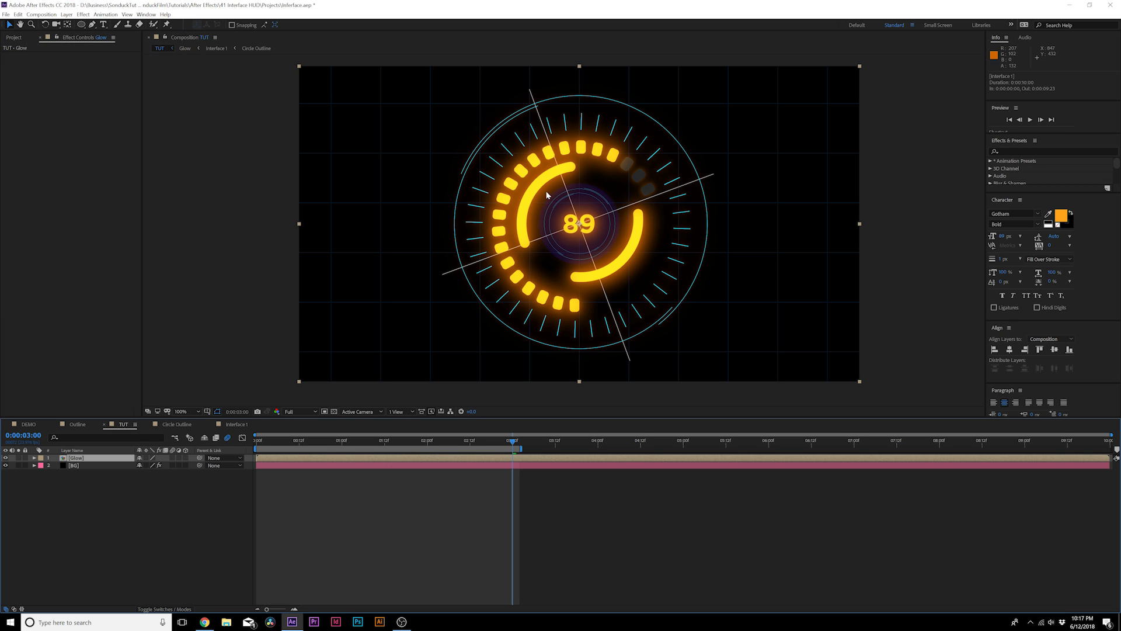
{"action": "left_click", "coordinate": [77, 500]}
{"action": "left_click", "coordinate": [70, 459]}
{"action": "key", "text": "ctrl+d"}
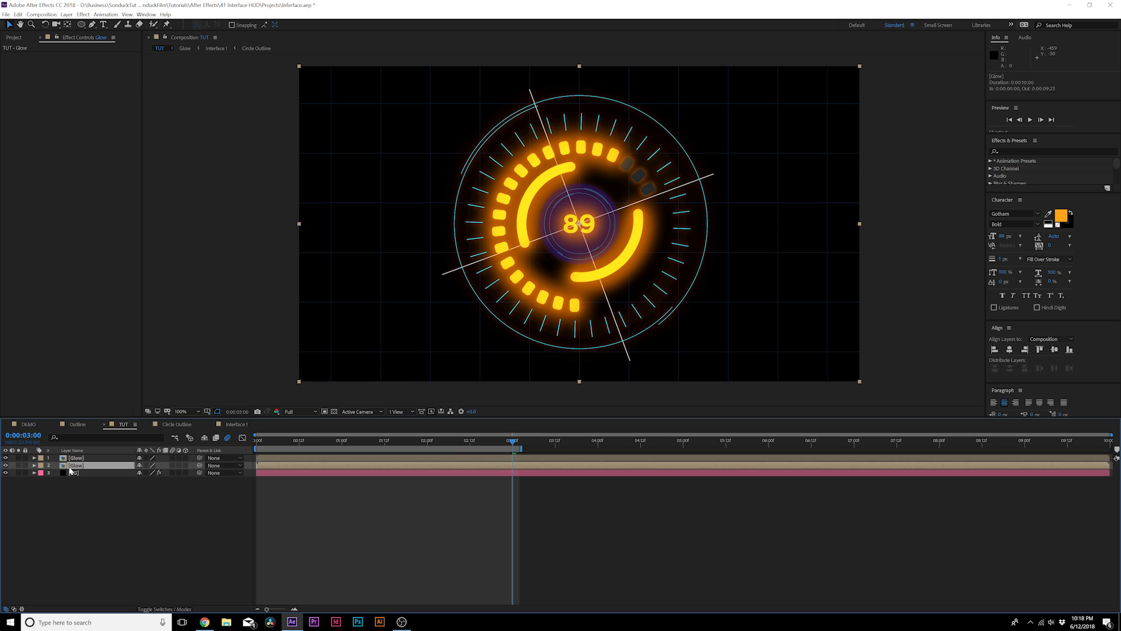
Step: Give the Glow copy CC Radial Fast Blur at 66 and 68% opacity
{"action": "left_click", "coordinate": [83, 14]}
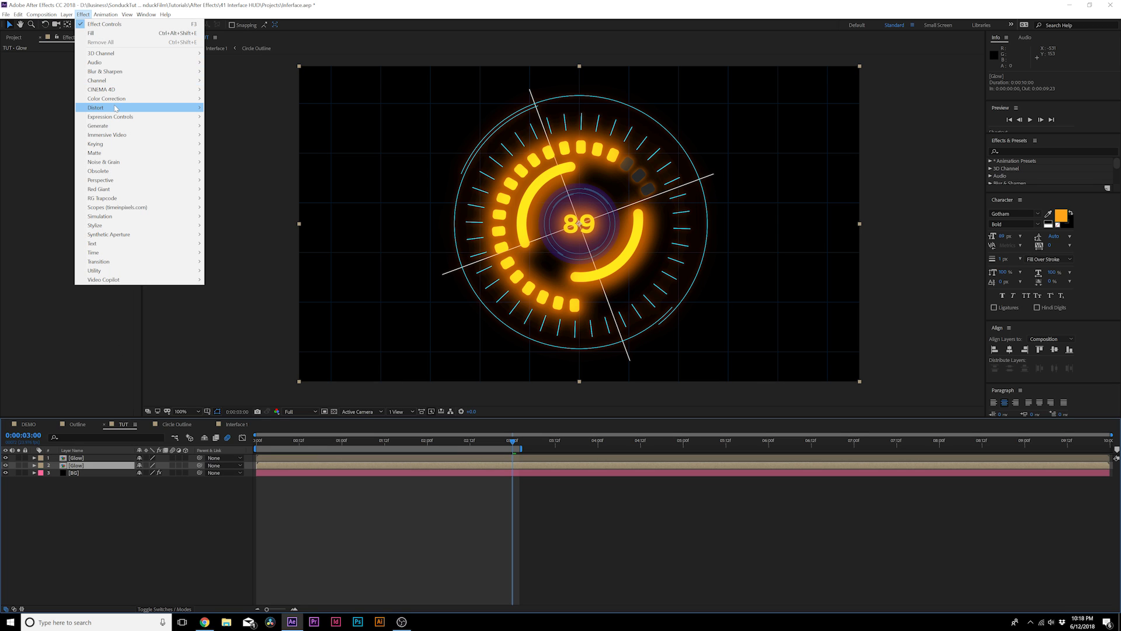
{"action": "mouse_move", "coordinate": [129, 71]}
{"action": "left_click", "coordinate": [236, 116]}
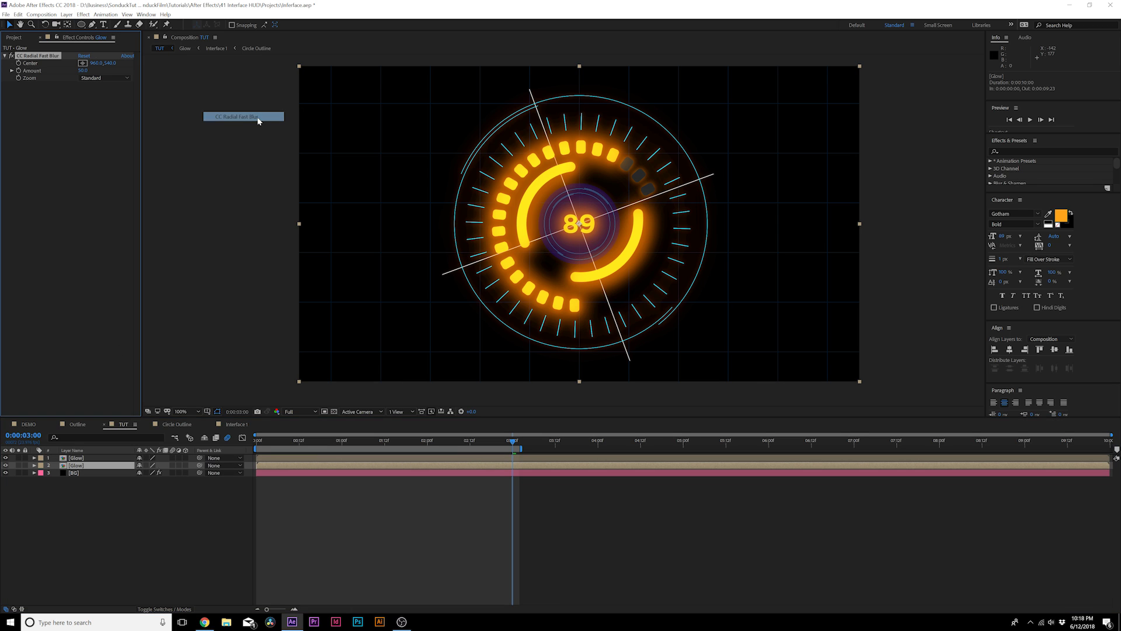
{"action": "left_click_drag", "start_coordinate": [83, 71], "coordinate": [88, 70]}
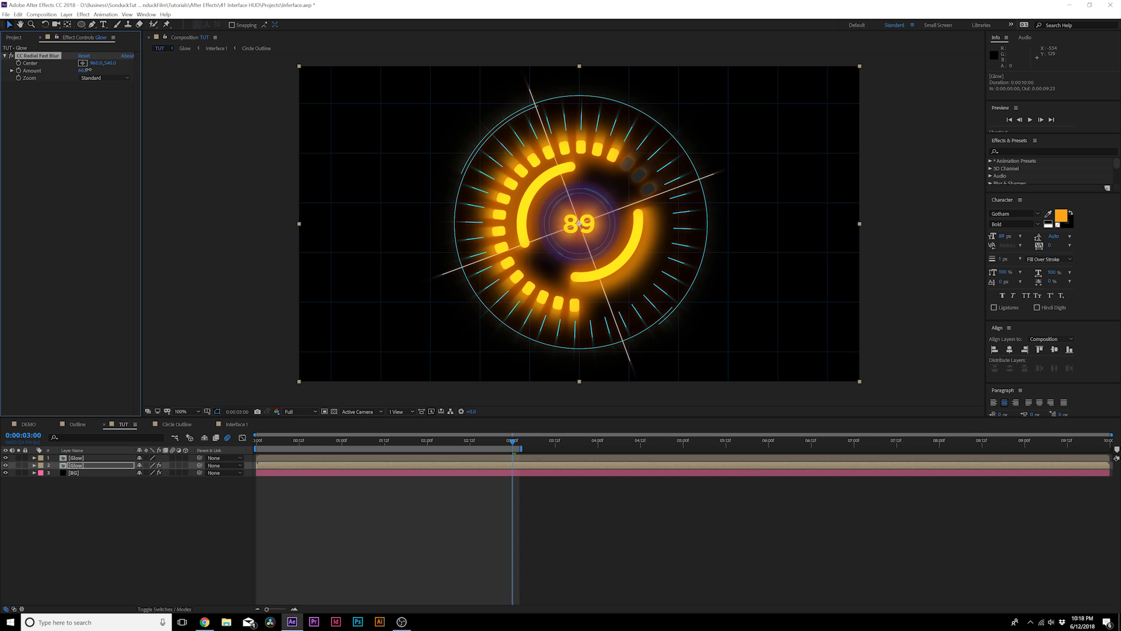
{"action": "key", "text": "t"}
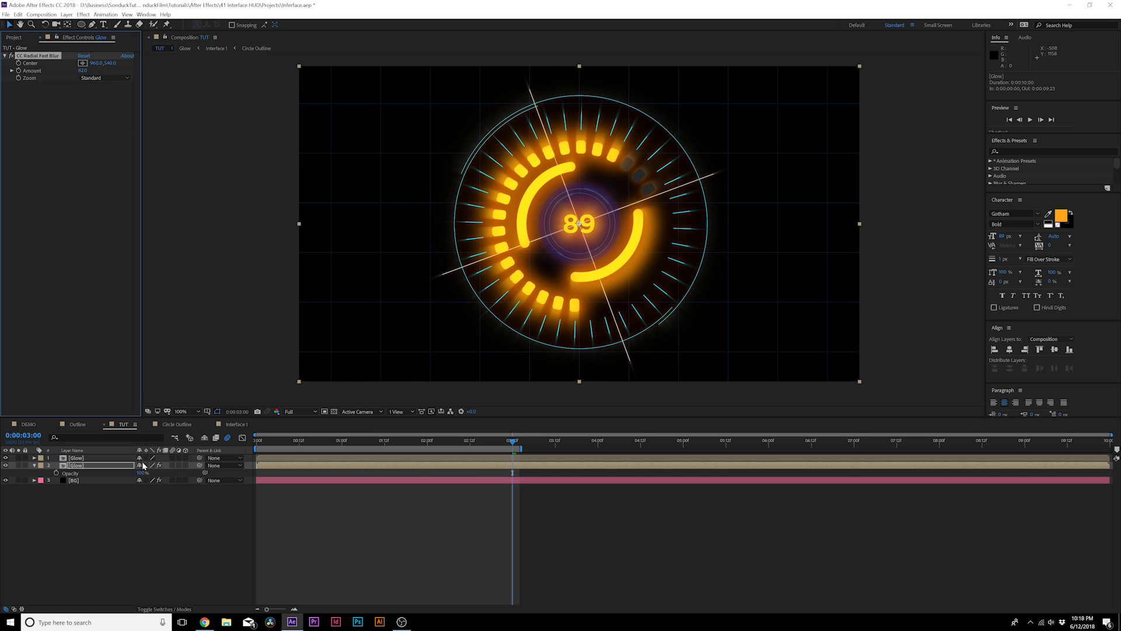
{"action": "left_click_drag", "start_coordinate": [140, 473], "coordinate": [127, 474]}
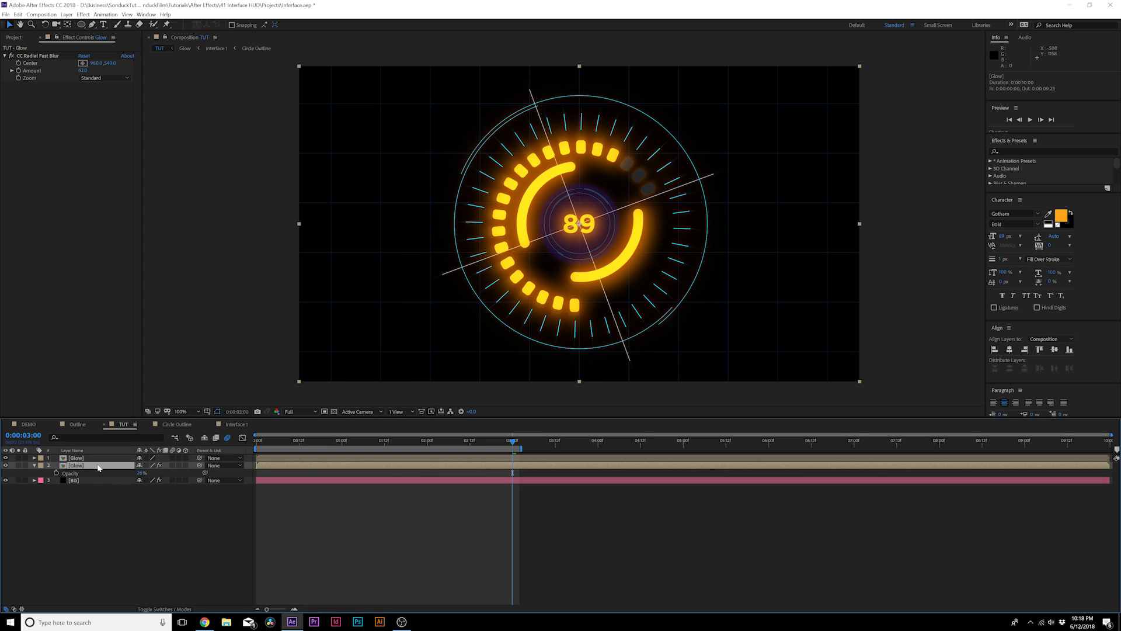
Step: Duplicate it again and add a white Drop Shadow with softness 311, returning to 0:00:02:15
{"action": "key", "text": "ctrl+d"}
{"action": "left_click", "coordinate": [28, 56]}
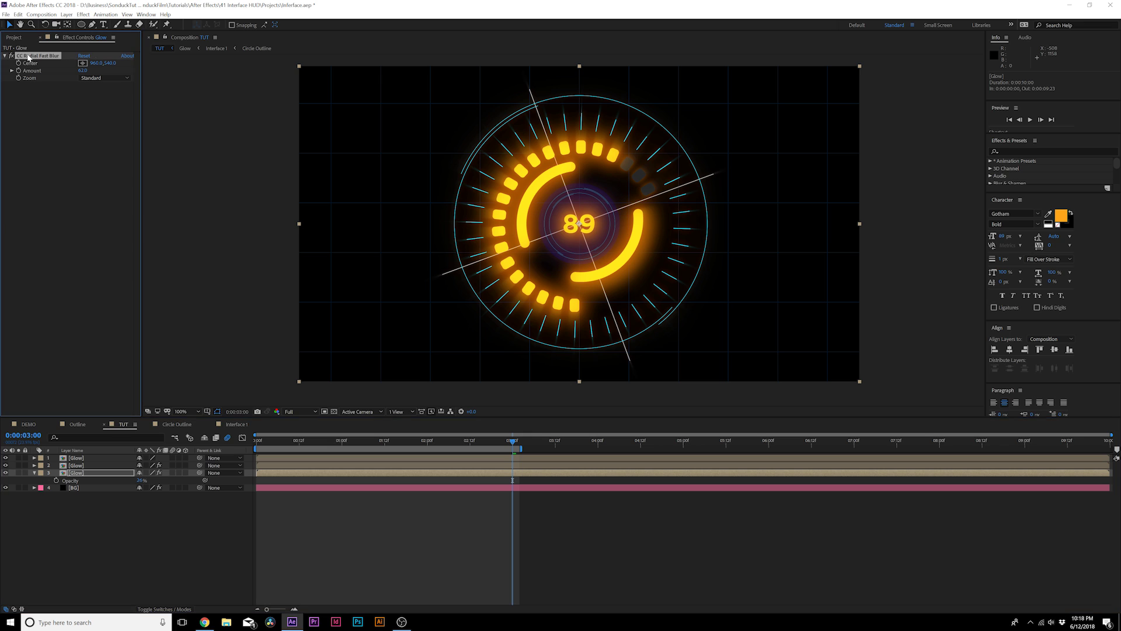
{"action": "left_click", "coordinate": [83, 14]}
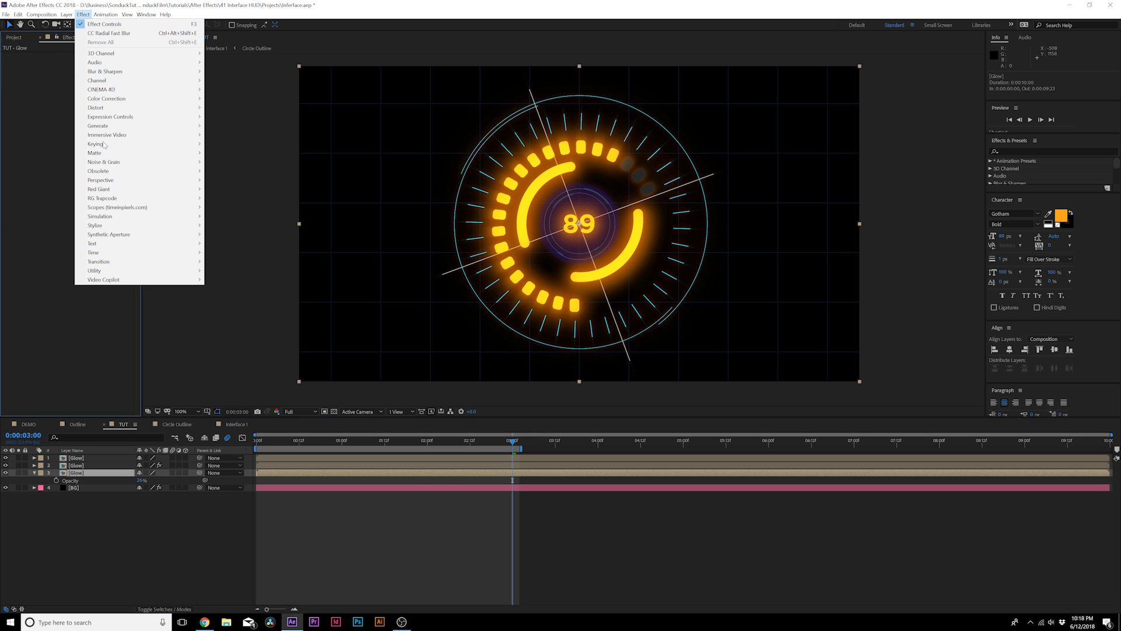
{"action": "mouse_move", "coordinate": [145, 183]}
{"action": "left_click", "coordinate": [232, 252]}
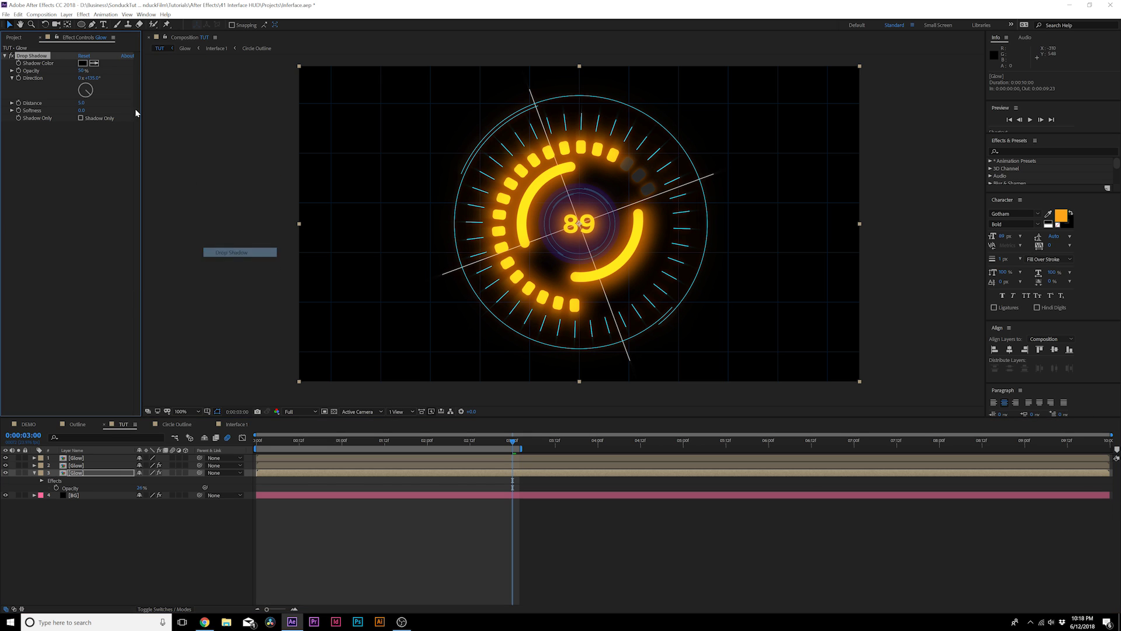
{"action": "left_click", "coordinate": [82, 63]}
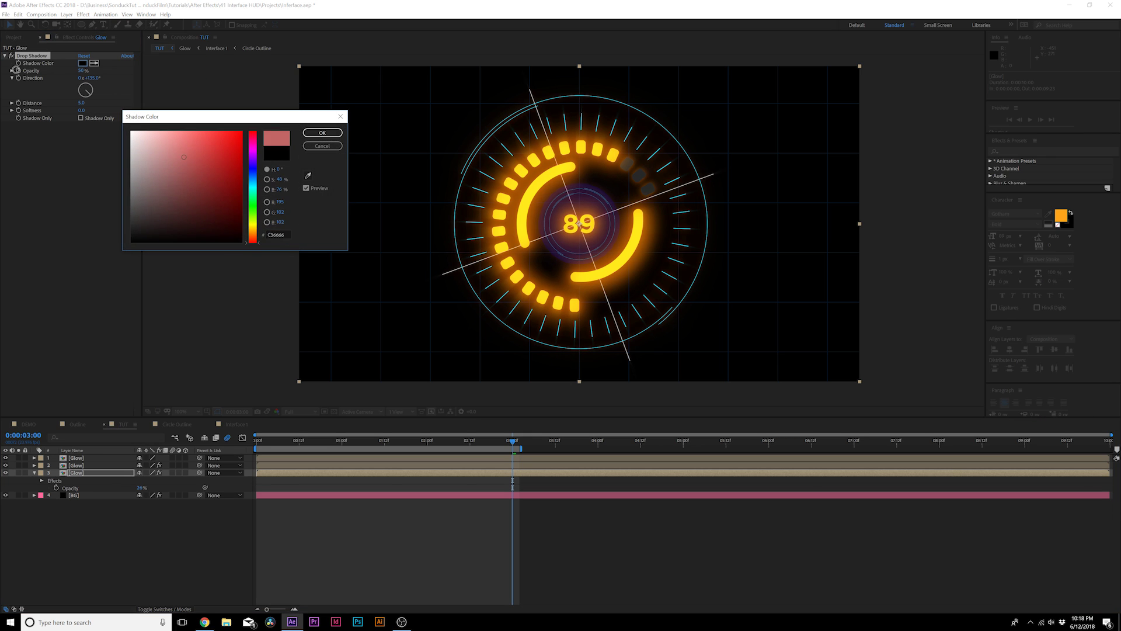
{"action": "left_click", "coordinate": [311, 134]}
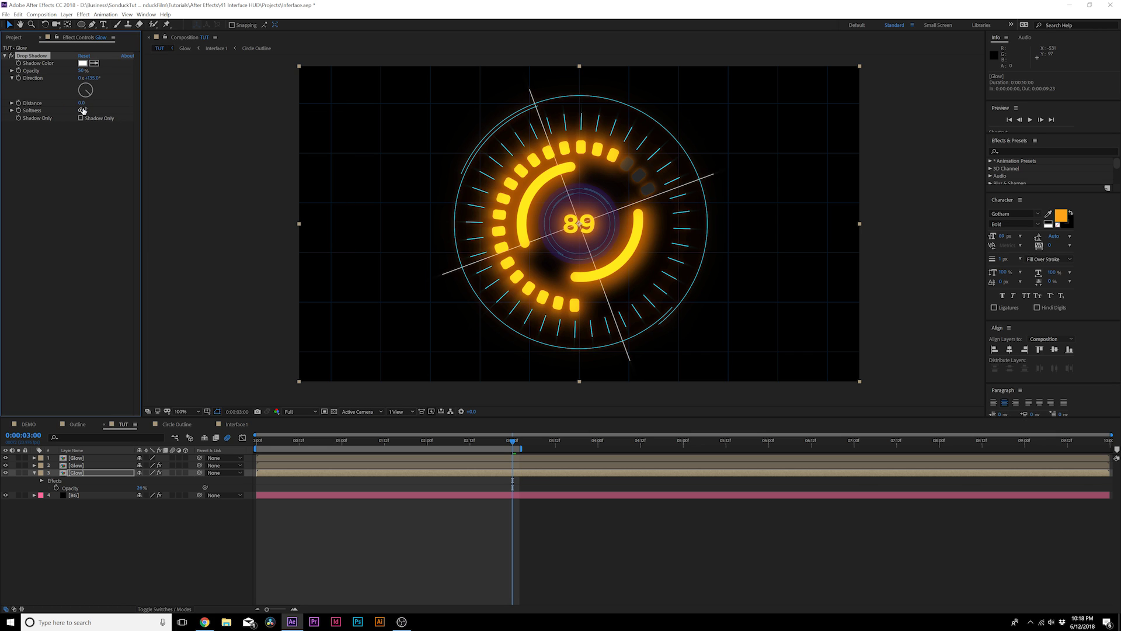
{"action": "mouse_move", "coordinate": [245, 112]}
{"action": "left_mouse_down"}
{"action": "mouse_move", "coordinate": [270, 113]}
{"action": "mouse_move", "coordinate": [226, 115]}
{"action": "left_mouse_up"}
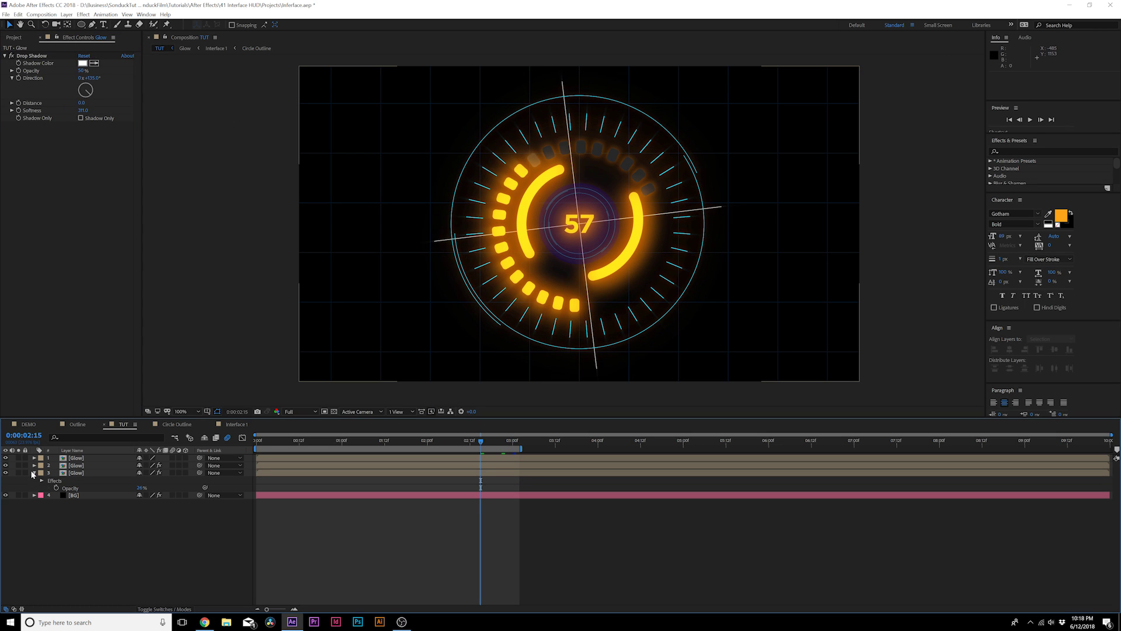
{"action": "left_click", "coordinate": [34, 472]}
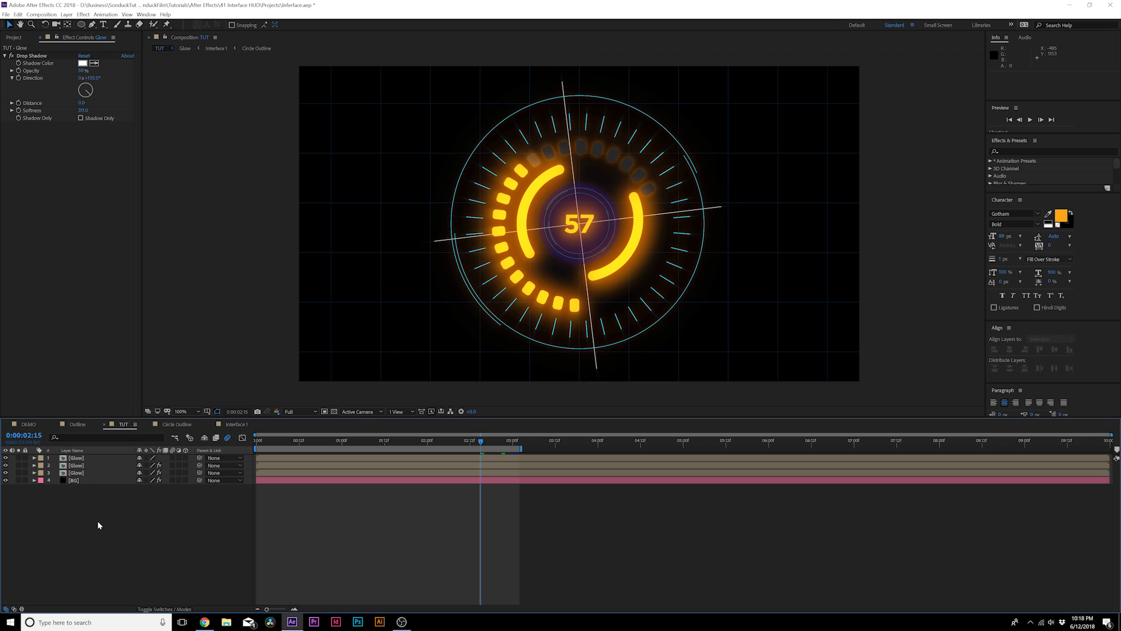
Step: Create a new adjustment layer at the top of the stack
{"action": "left_click", "coordinate": [64, 15]}
{"action": "mouse_move", "coordinate": [75, 24]}
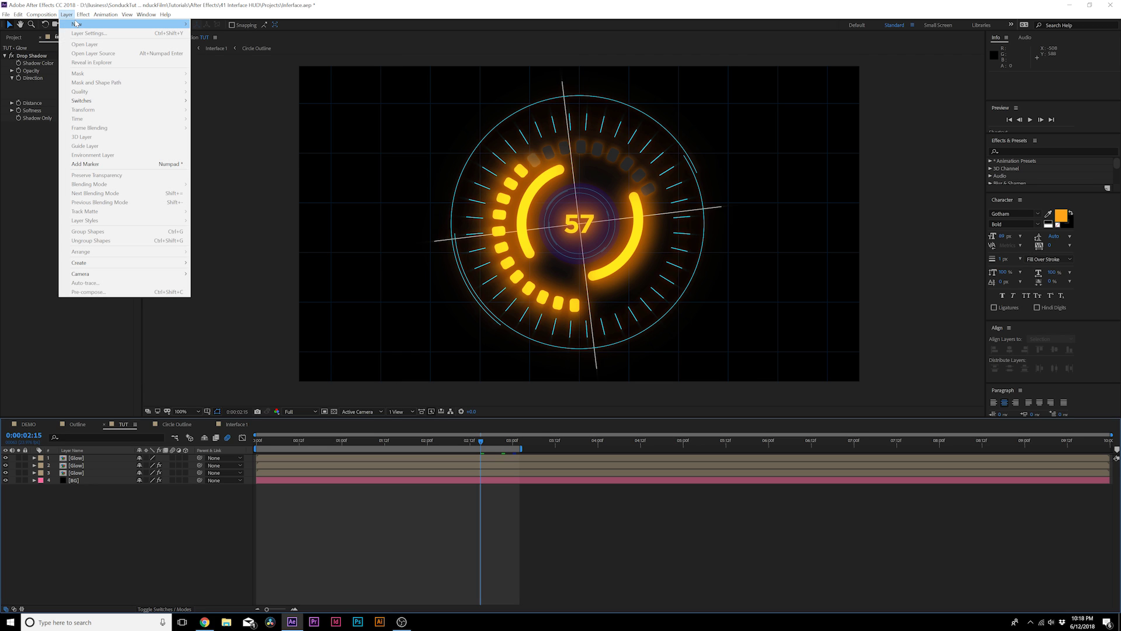
{"action": "left_click", "coordinate": [218, 79]}
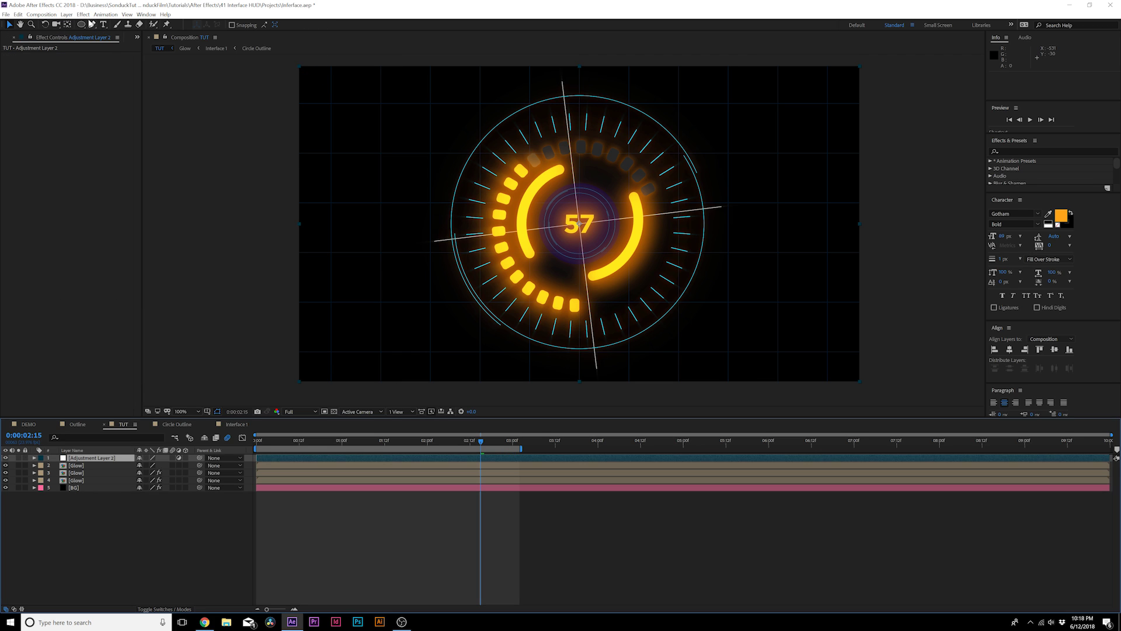
Step: Apply Curves with an RGB S-curve and lowered Green-channel midtones, then preview earlier
{"action": "left_click", "coordinate": [83, 14]}
{"action": "mouse_move", "coordinate": [113, 99]}
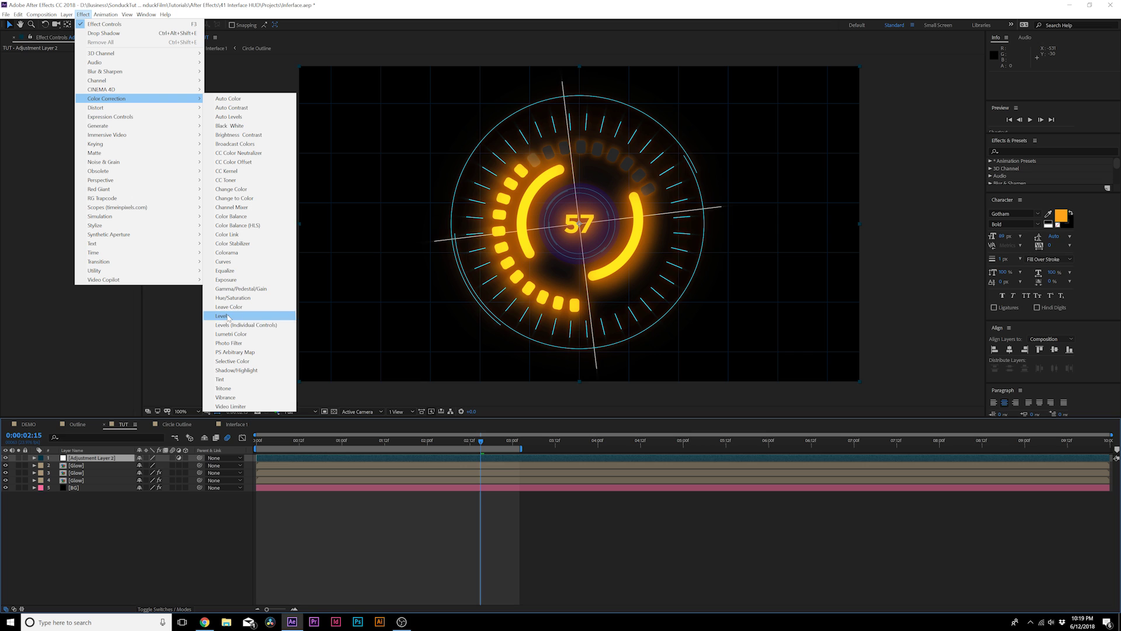
{"action": "left_click", "coordinate": [224, 262]}
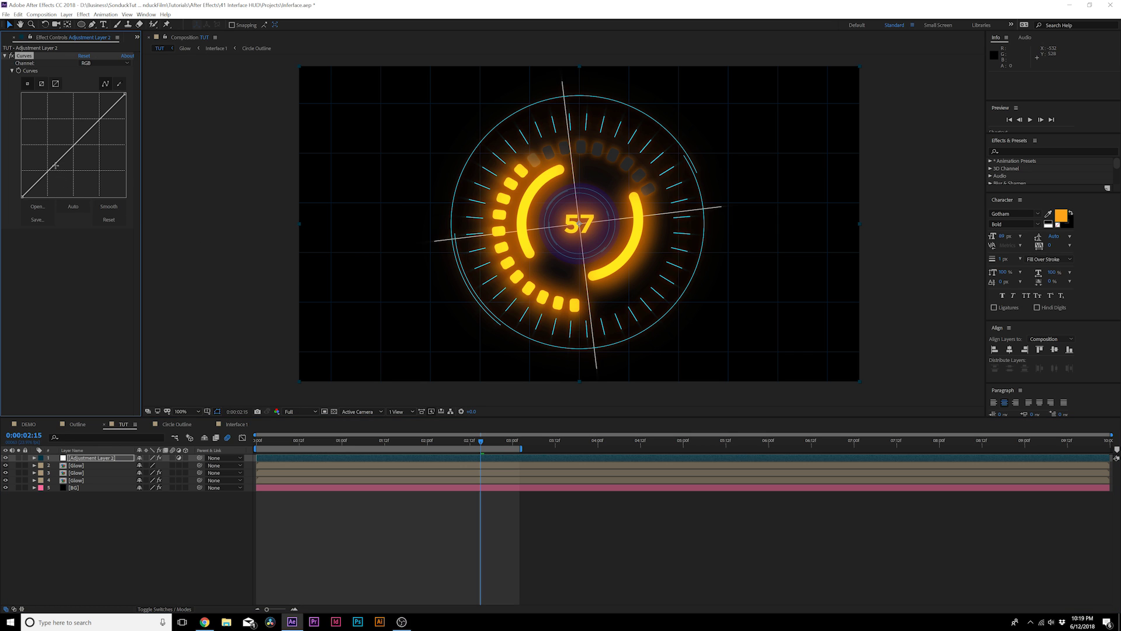
{"action": "left_click_drag", "start_coordinate": [56, 166], "coordinate": [66, 171]}
{"action": "left_click_drag", "start_coordinate": [90, 121], "coordinate": [92, 121]}
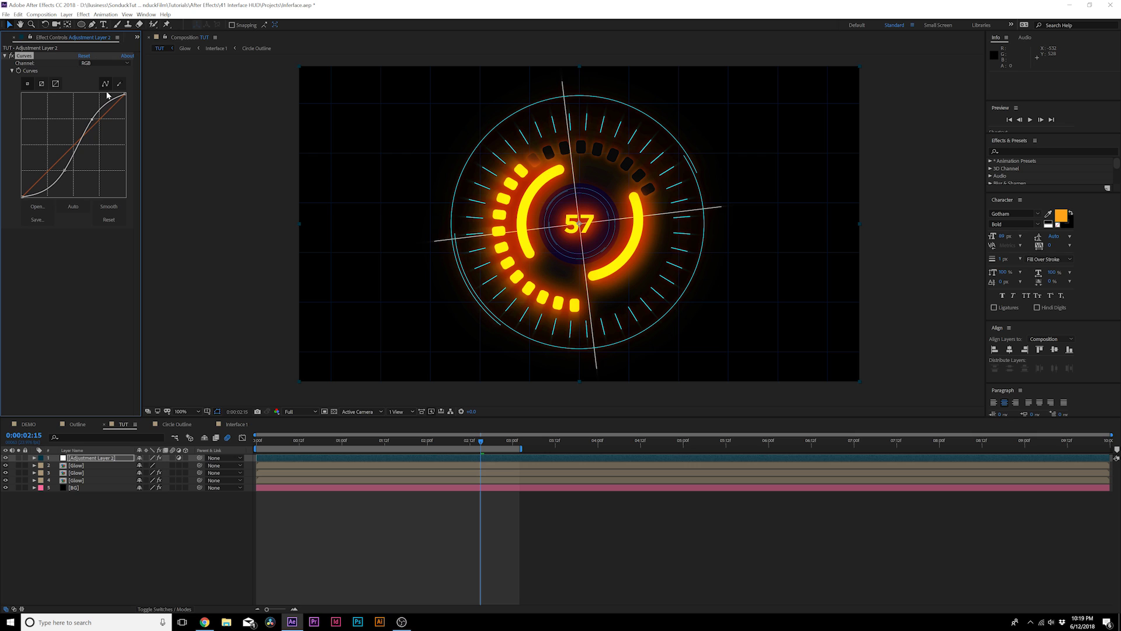
{"action": "mouse_move", "coordinate": [64, 143]}
{"action": "left_mouse_down"}
{"action": "mouse_move", "coordinate": [81, 155]}
{"action": "mouse_move", "coordinate": [73, 147]}
{"action": "left_mouse_up"}
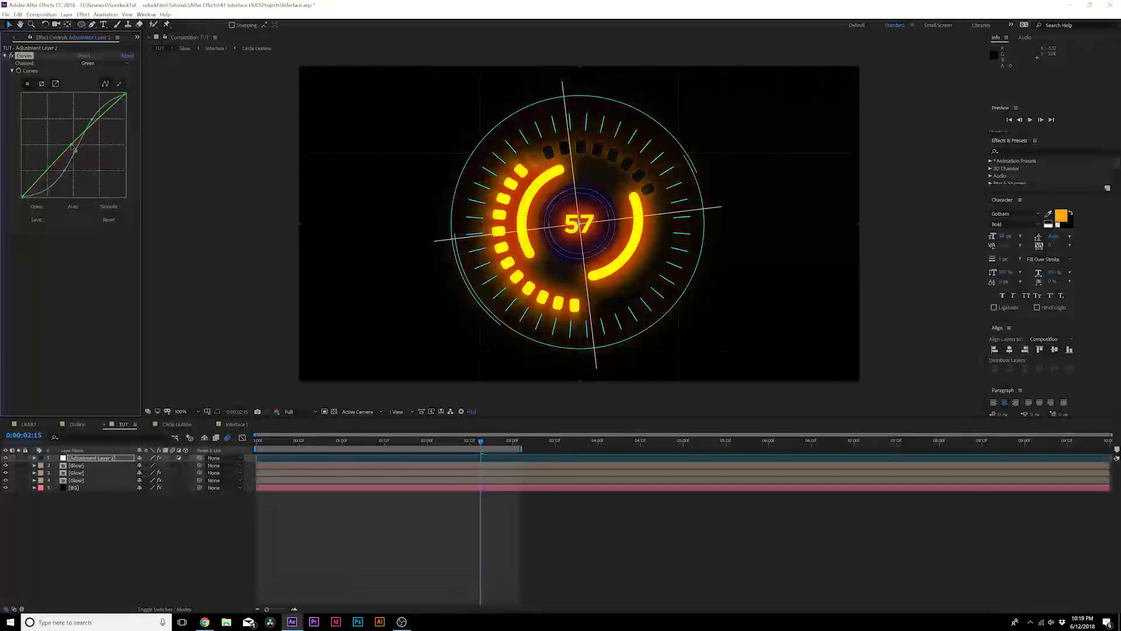
{"action": "mouse_move", "coordinate": [470, 445]}
{"action": "left_mouse_down"}
{"action": "mouse_move", "coordinate": [311, 443]}
{"action": "mouse_move", "coordinate": [473, 448]}
{"action": "left_mouse_up"}
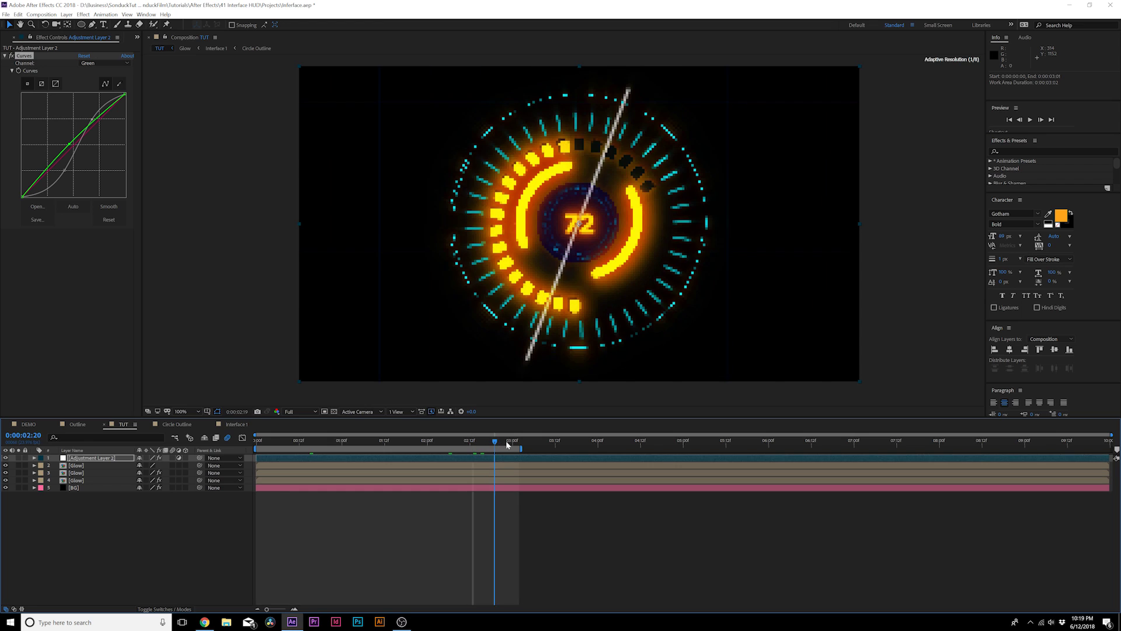